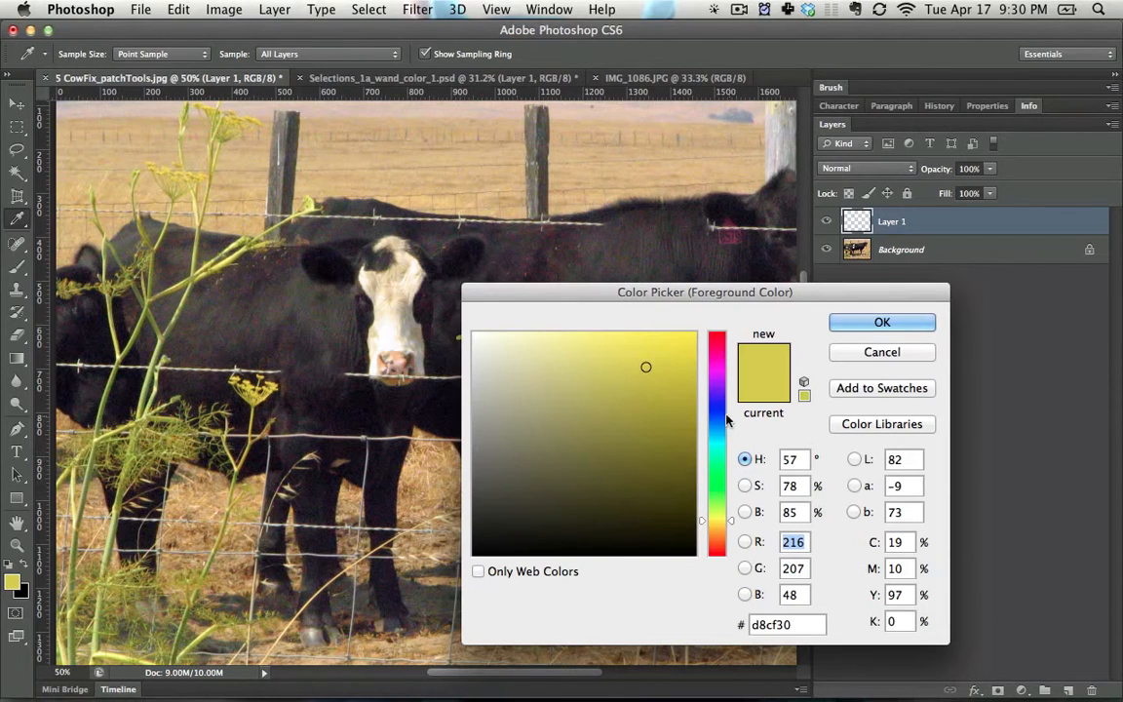
Step: Set the foreground colour to a fully saturated blue for the Brush tool and undo the yellow stroke on Layer 1
left_click(719, 412)
left_click(656, 442)
left_click(695, 333)
left_click(880, 324)
key("b")
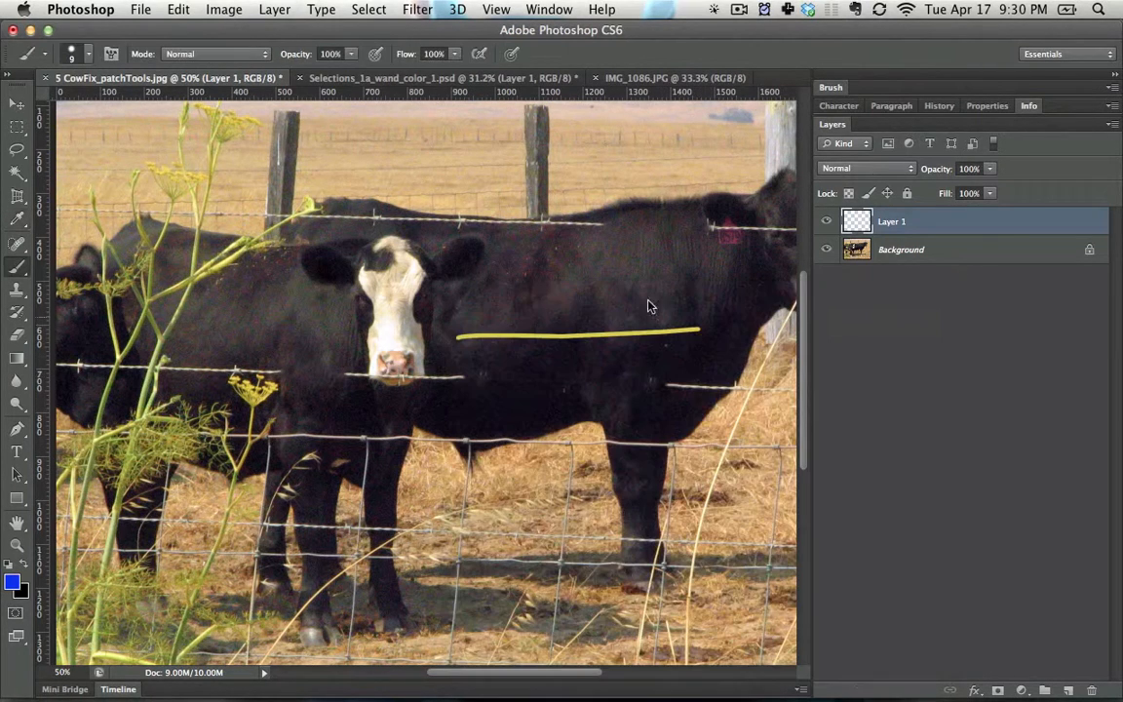
key("alt+super+z")
key("alt+super+z")
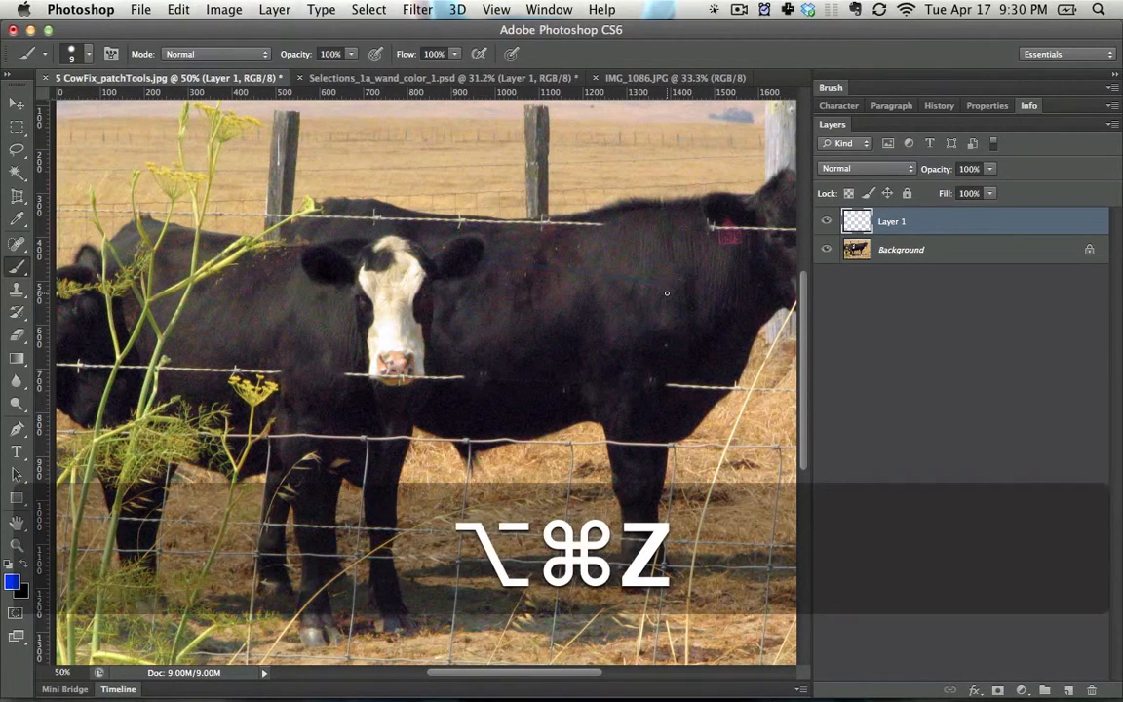
Step: Paint a 60 px blue stroke across the rear cow's body and a thinner 20 px stroke just below it
key("bracketright")
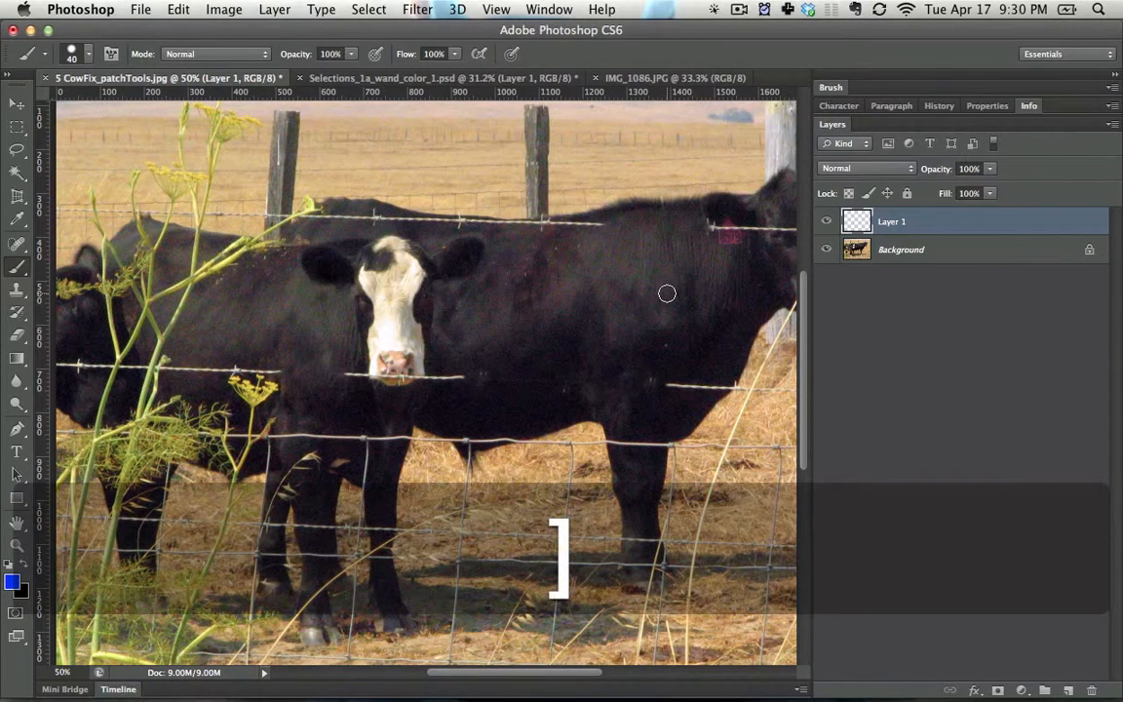
mouse_move(443, 299)
left_mouse_down()
mouse_move(590, 287)
mouse_move(792, 291)
left_mouse_up()
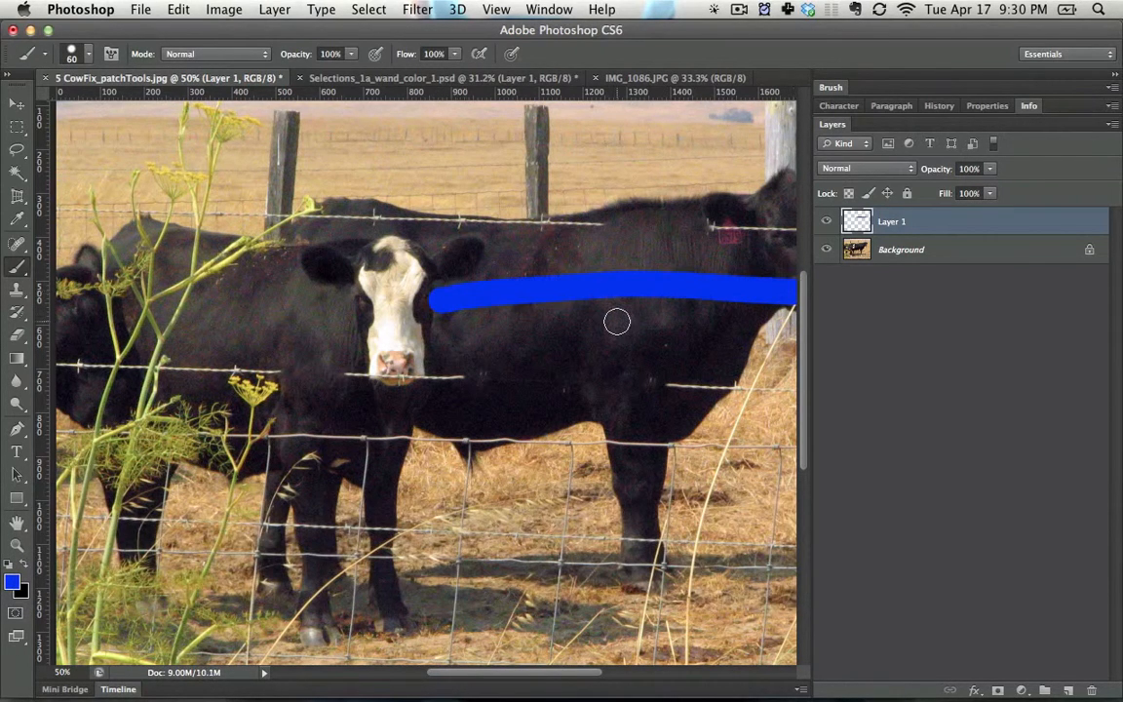
key("bracketleft")
key("bracketleft")
key("bracketleft")
key("bracketleft")
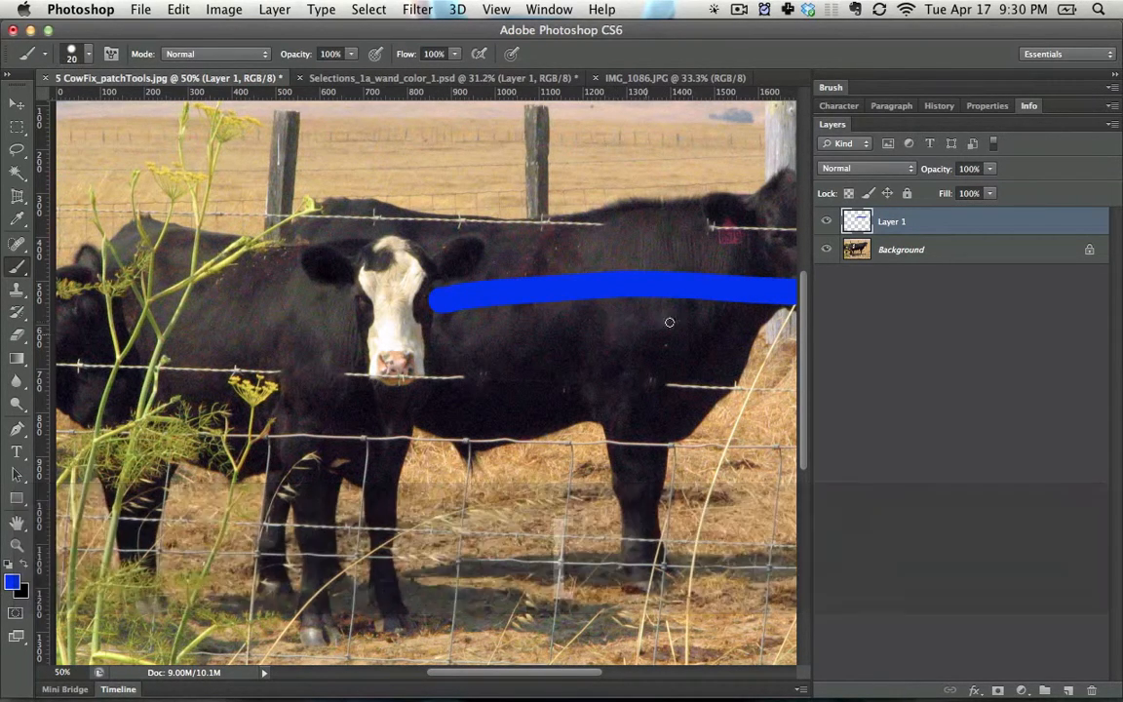
left_click_drag(680, 319, 405, 361)
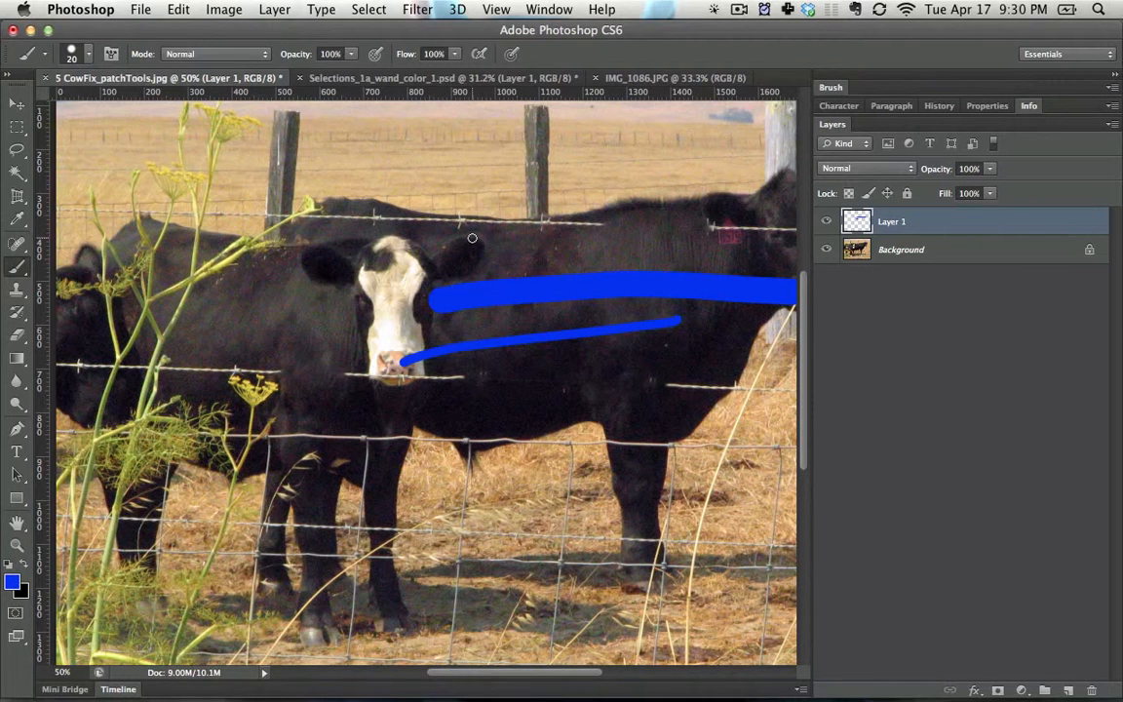
Step: Enlarge the brush to 200 px and paint a thick blue stroke above the front cow's head
key("bracketright")
key("bracketright")
key("bracketright")
key("bracketright")
key("bracketright")
key("bracketright")
key("bracketright")
key("bracketright")
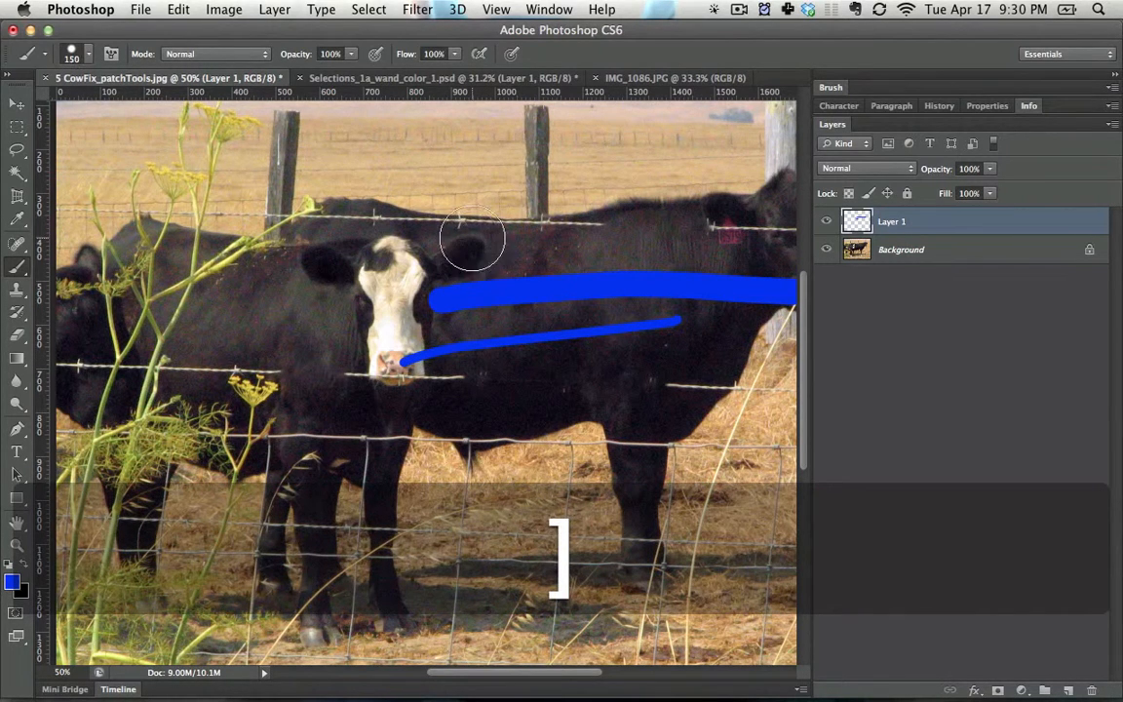
left_click_drag(258, 206, 644, 181)
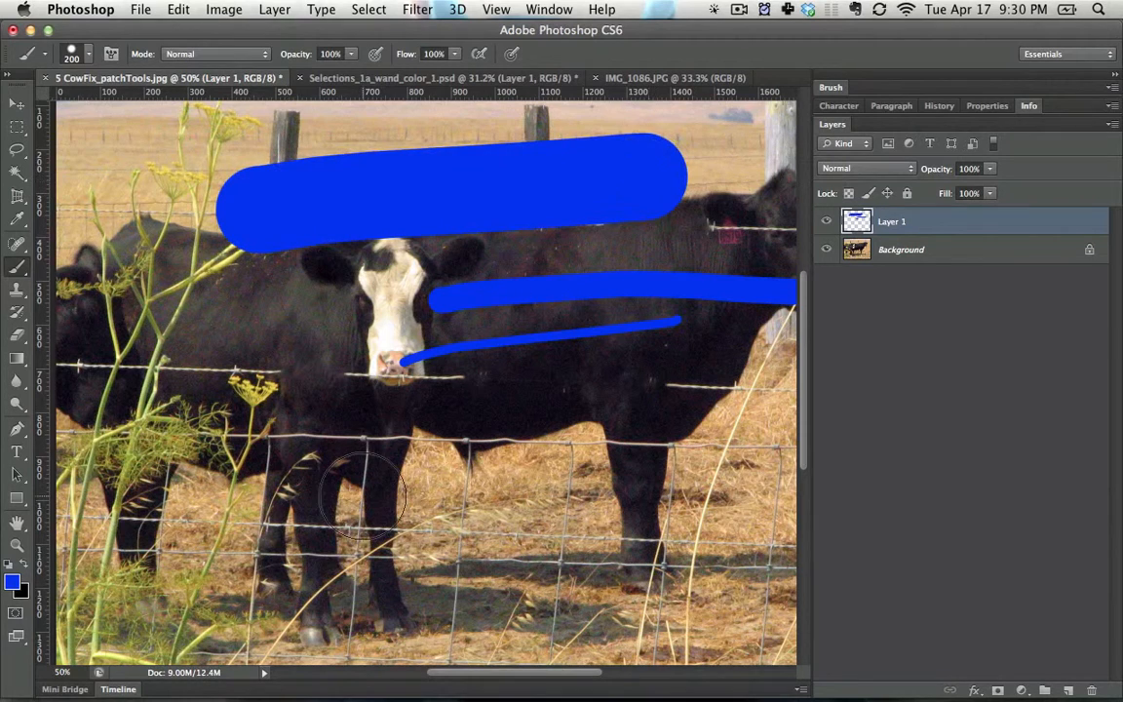
Step: Soften the 200 px brush edge and paint a soft blue stroke across the cows' bellies and upper legs
key("shift")
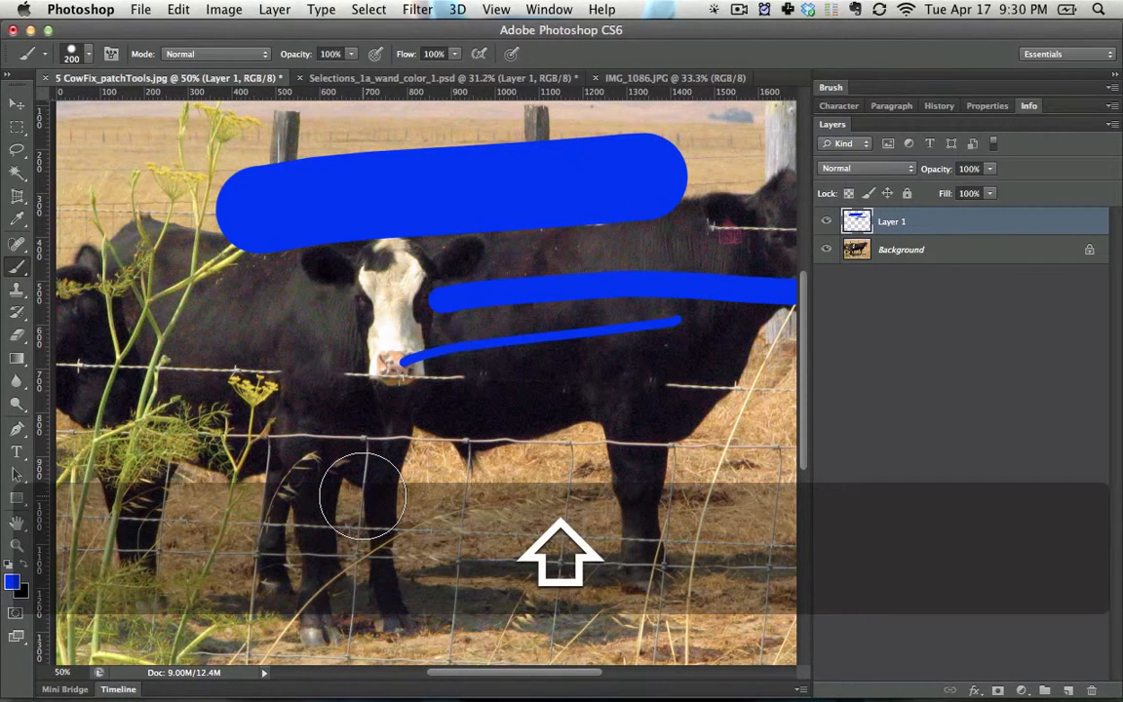
key("shift+bracketleft")
key("shift+bracketleft")
key("shift+bracketleft")
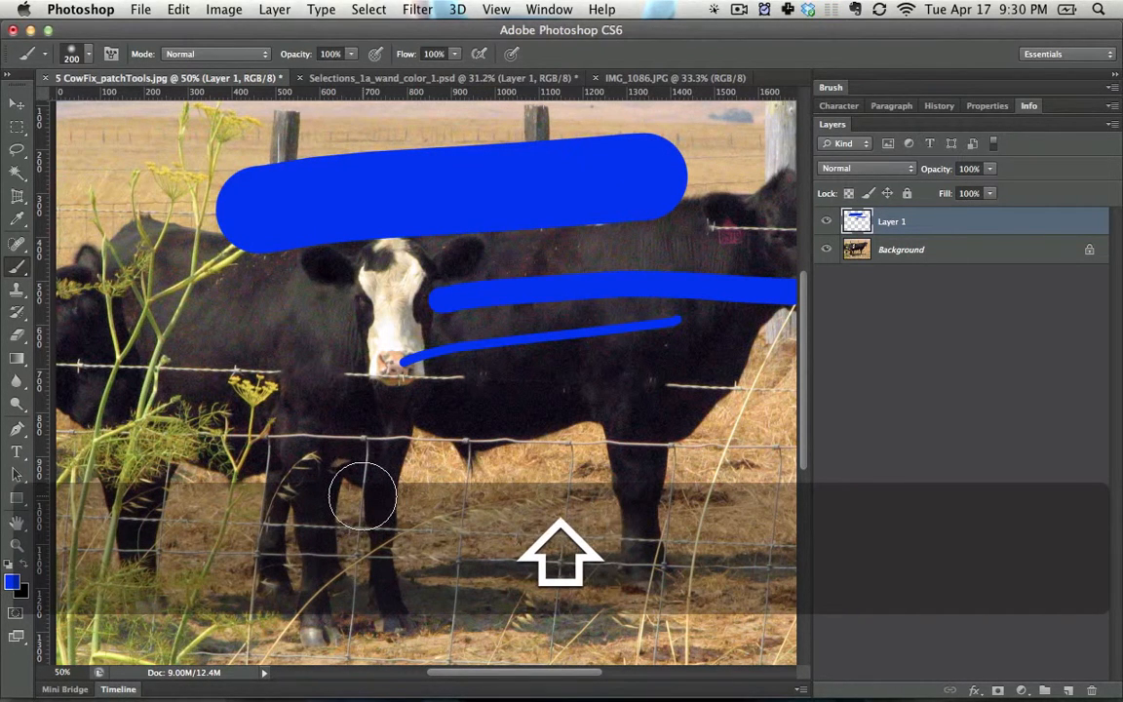
mouse_move(245, 461)
left_mouse_down()
mouse_move(624, 439)
mouse_move(609, 444)
left_mouse_up()
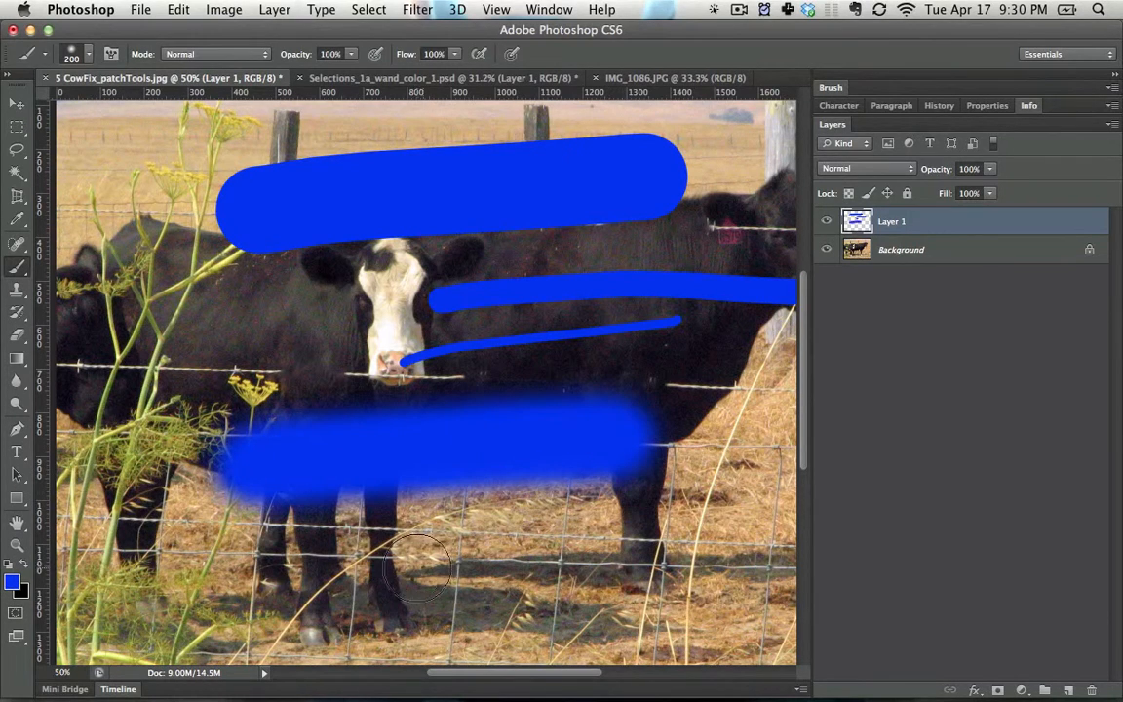
Step: Restore the hard edge of the 200 px brush and paint a blue stroke across the lower legs and ground
key("shift+bracketright")
key("shift+bracketright")
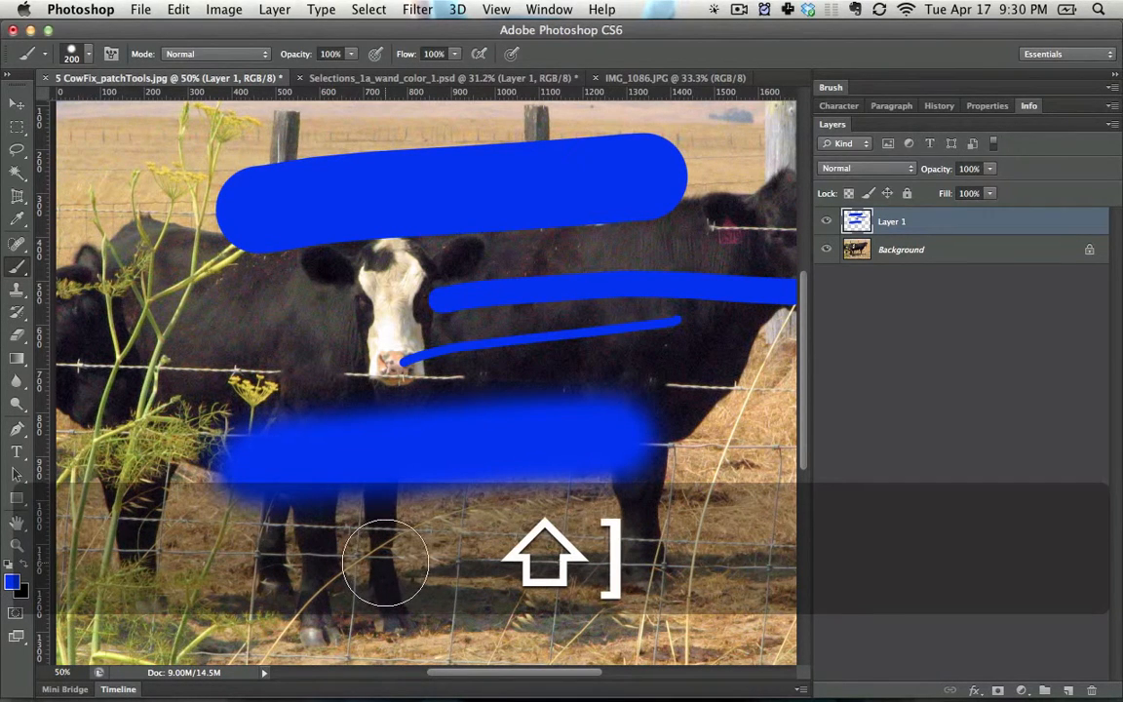
left_click_drag(388, 564, 719, 558)
Step: Clear all the blue strokes from Layer 1 and remove the selection
key("super+a")
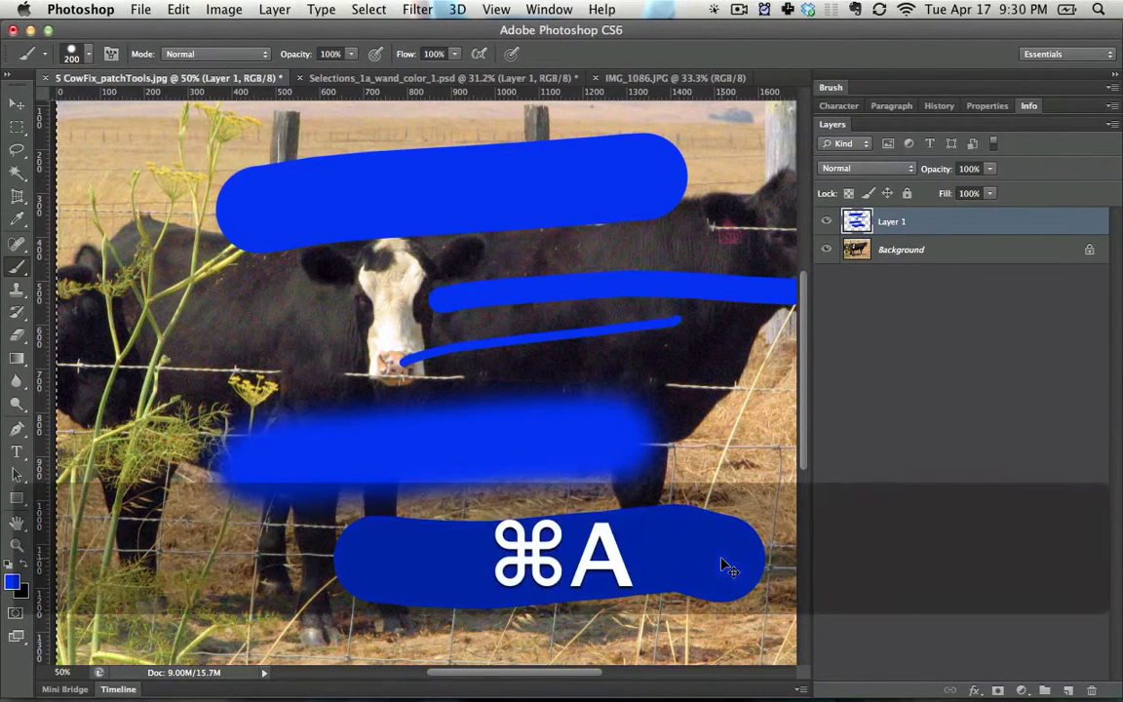
key("BackSpace")
key("super+d")
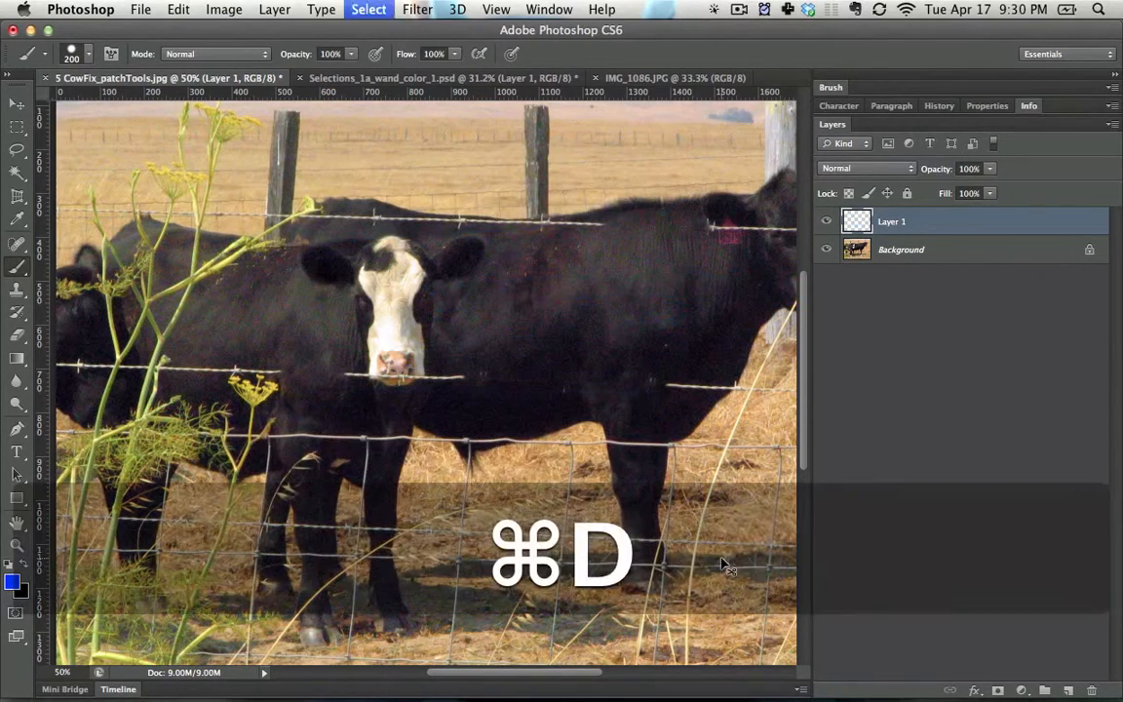
Step: Reduce the brush to 80 px, sample the yellow-green of the flower head, and paint a zigzag over the rear cow's body
key("bracketleft")
key("bracketleft")
key("bracketleft")
key("bracketleft")
key("bracketleft")
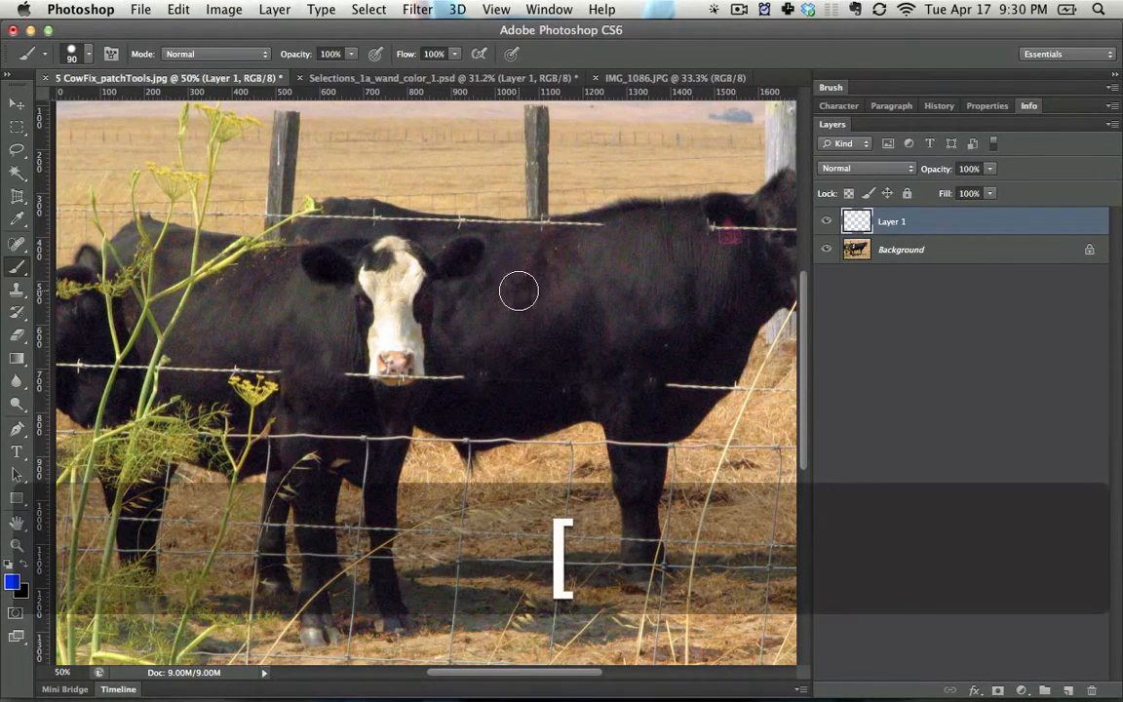
key("alt")
left_click(265, 386, "alt")
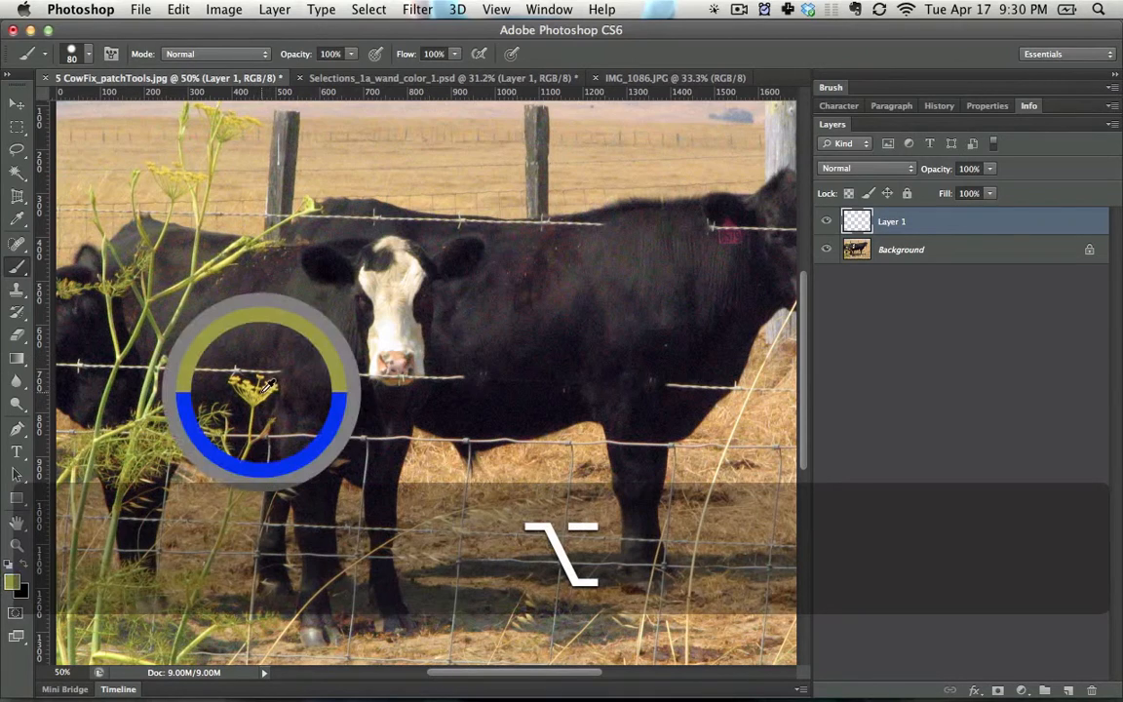
mouse_move(499, 290)
left_mouse_down()
mouse_move(583, 344)
mouse_move(683, 375)
left_mouse_up()
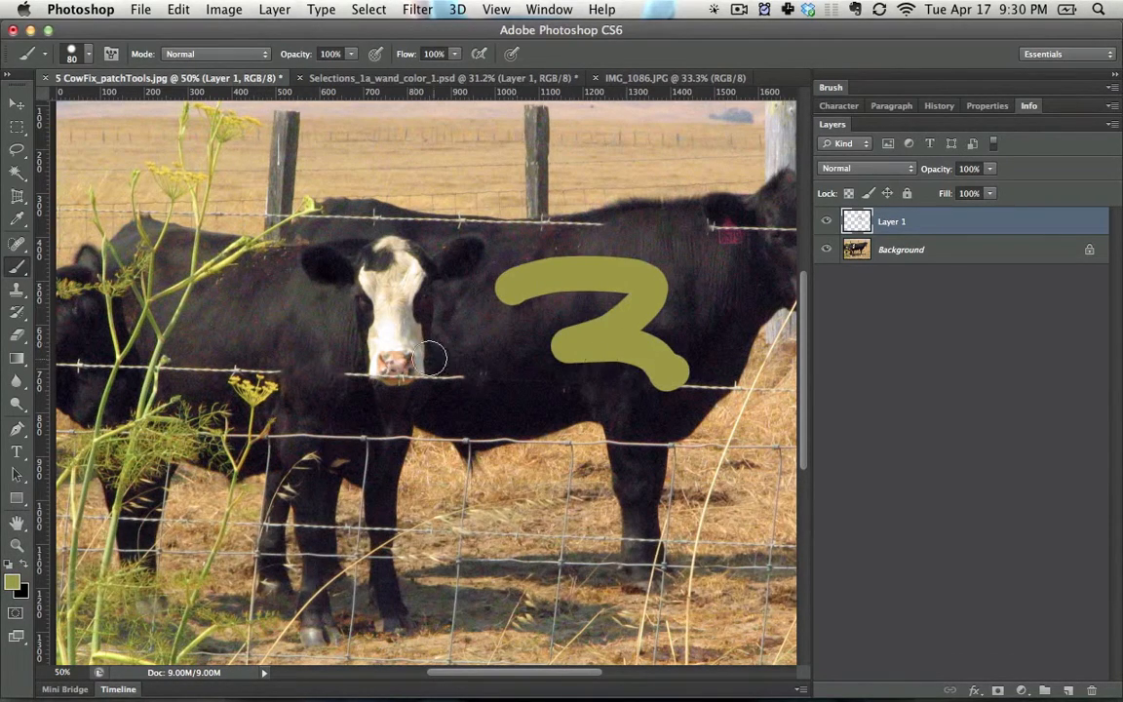
Step: Sample colours from the front cow's face and nose and paint them in overlapping strokes on and beside the green zigzag
key("alt")
left_click(410, 336, "alt")
mouse_move(506, 289)
left_mouse_down()
mouse_move(602, 334)
mouse_move(546, 363)
mouse_move(660, 380)
left_mouse_up()
key("alt")
mouse_move(514, 326)
left_mouse_down()
mouse_move(492, 341)
mouse_move(566, 313)
mouse_move(521, 326)
mouse_move(525, 348)
left_mouse_up()
left_click(400, 357, "alt")
Step: Choose the textured 36 px brush tip, trying it with a scribble over the front cow that is undone
right_click(526, 348)
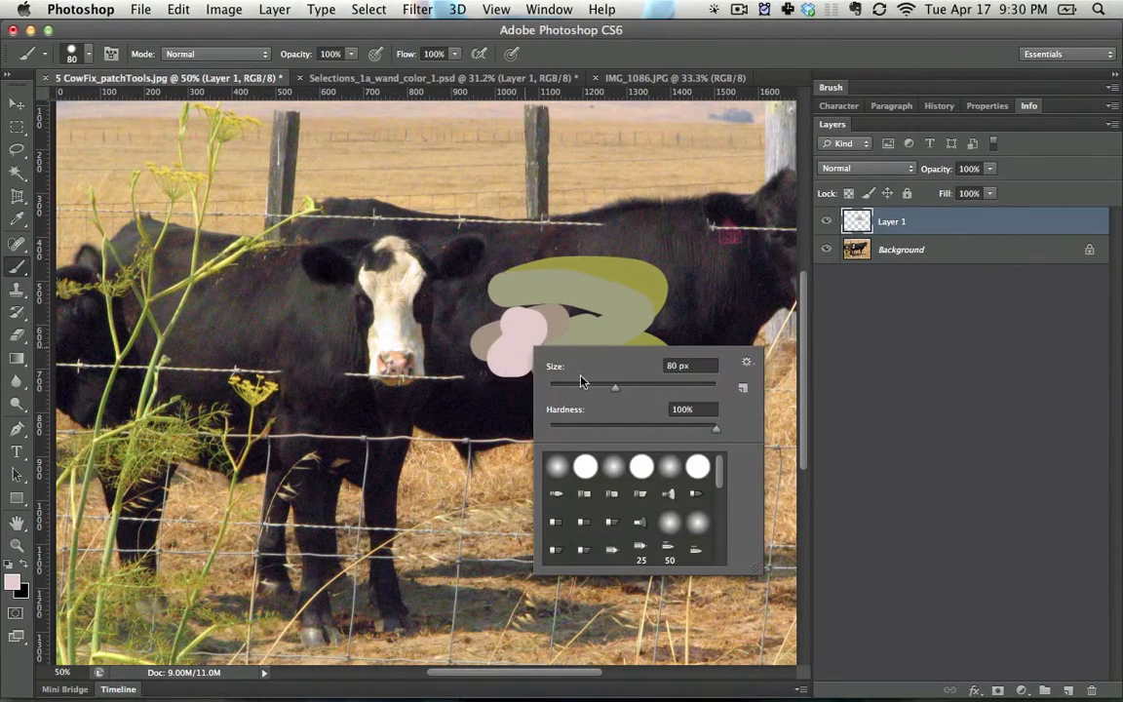
left_click_drag(615, 389, 614, 393)
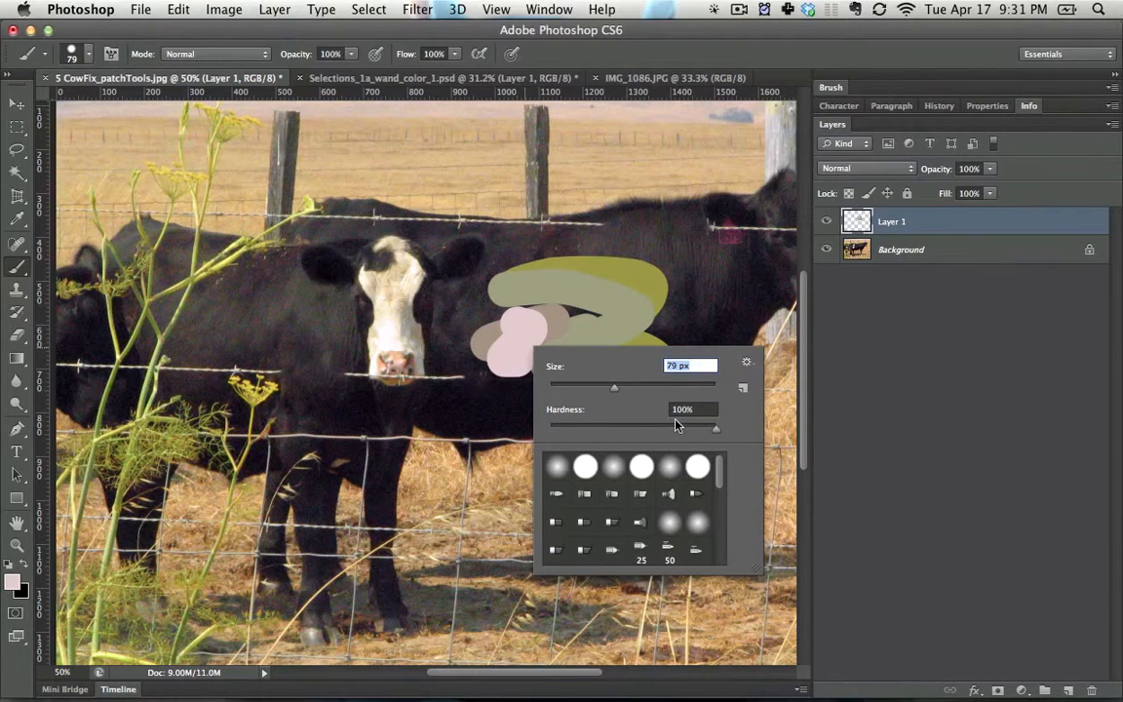
left_click(747, 366)
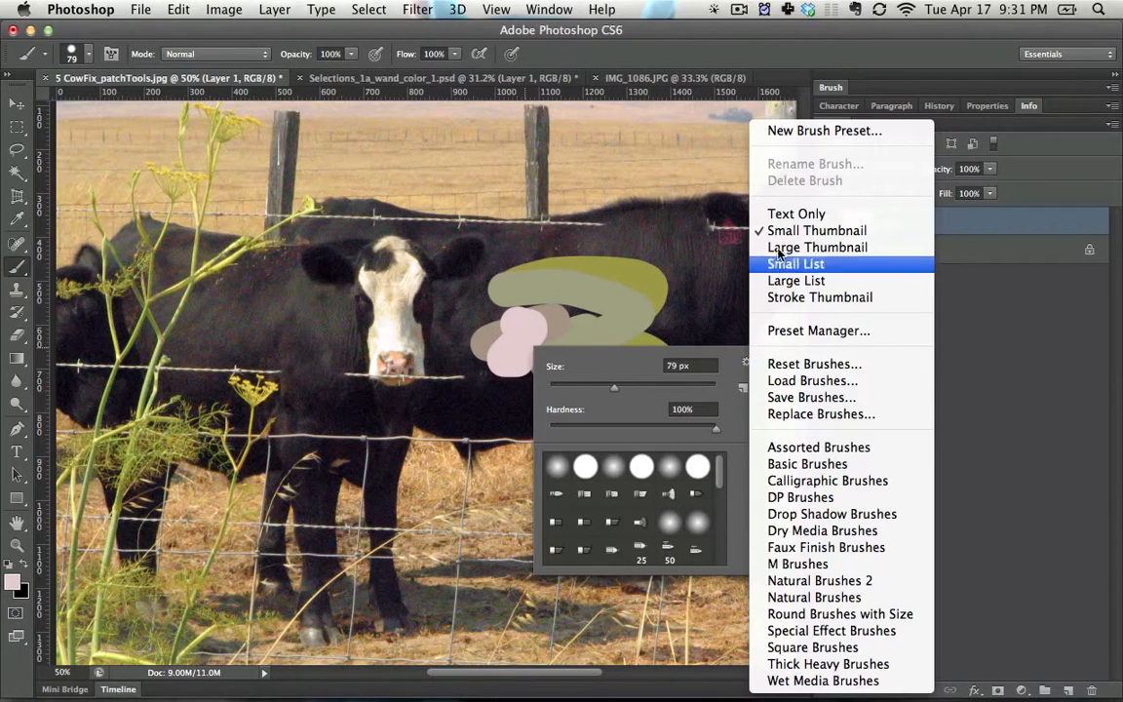
left_click(720, 482)
left_click_drag(721, 482, 725, 542)
left_click(697, 543)
mouse_move(201, 330)
left_mouse_down()
mouse_move(246, 417)
mouse_move(380, 459)
mouse_move(494, 475)
left_mouse_up()
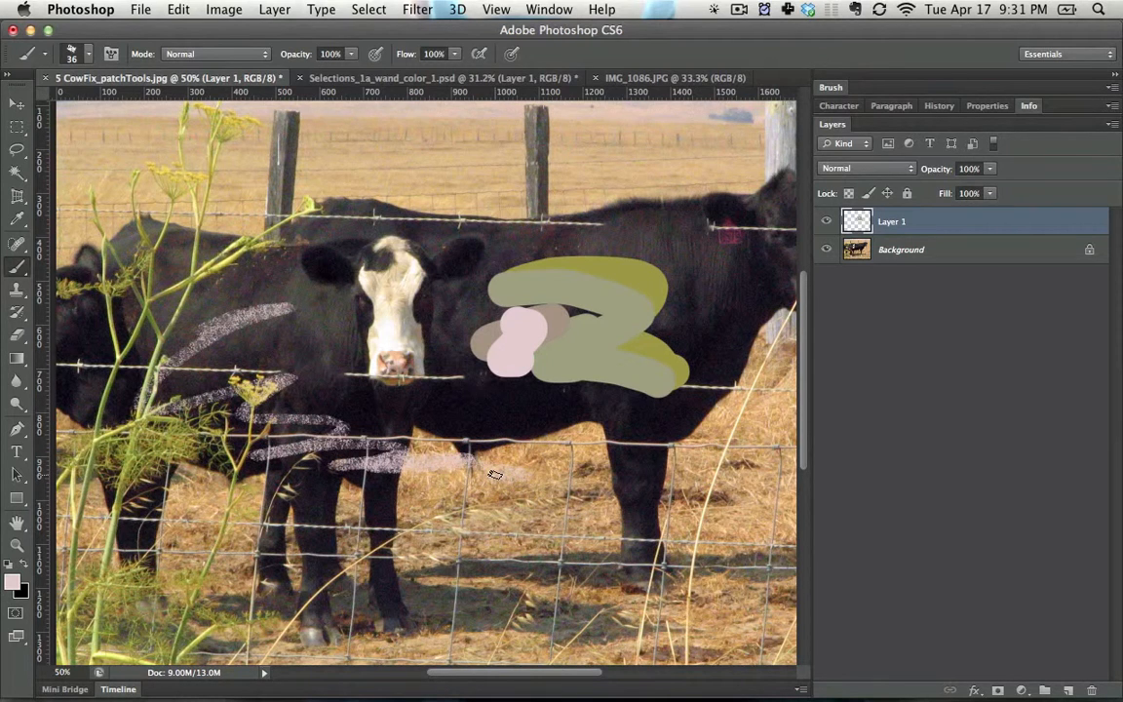
key("super+z")
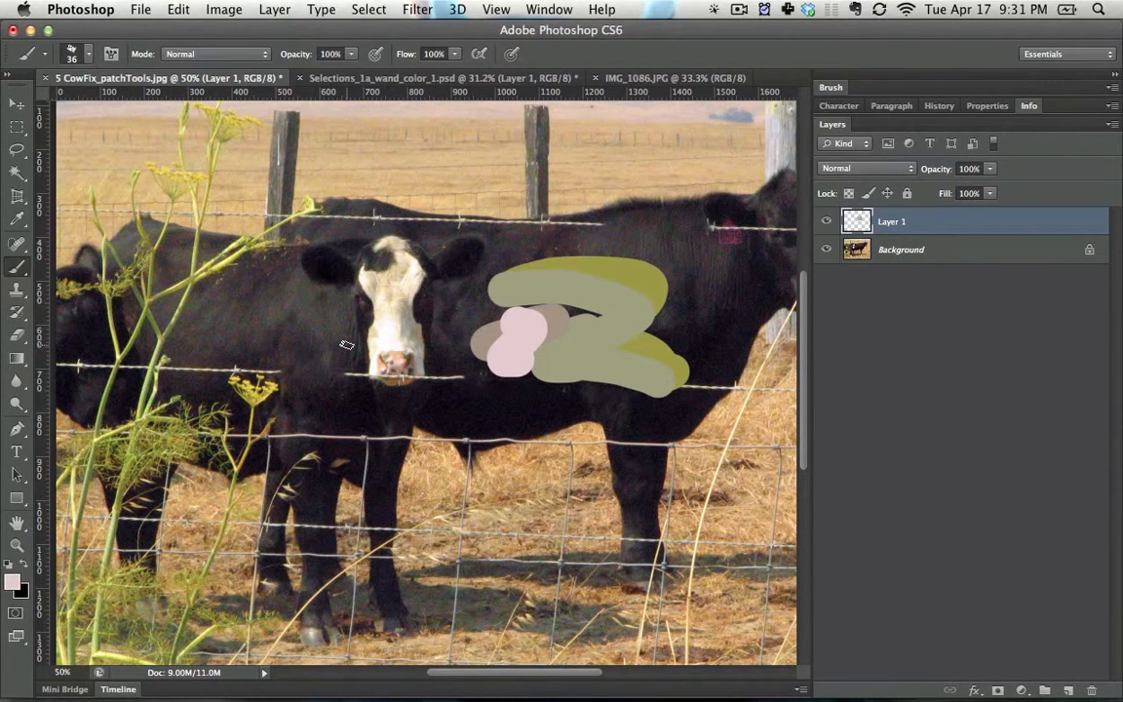
Step: Select the small yellow flower head with a rectangular marquee and desaturate it on the Background layer
left_click(16, 128)
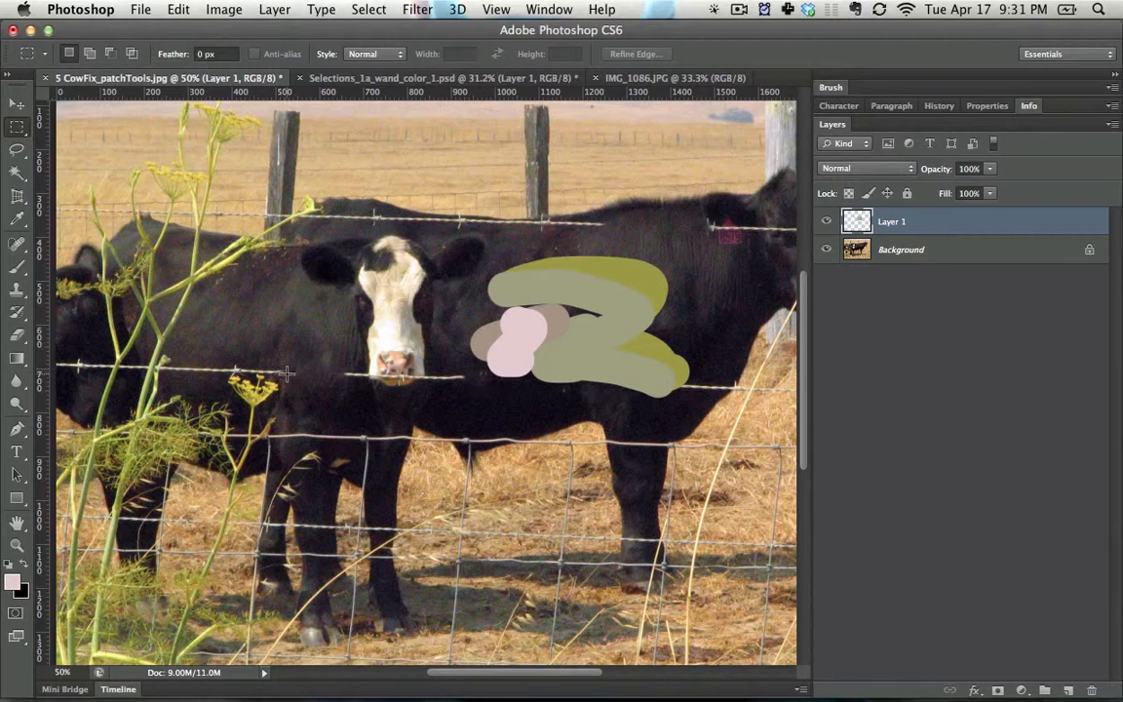
left_click_drag(287, 373, 226, 408)
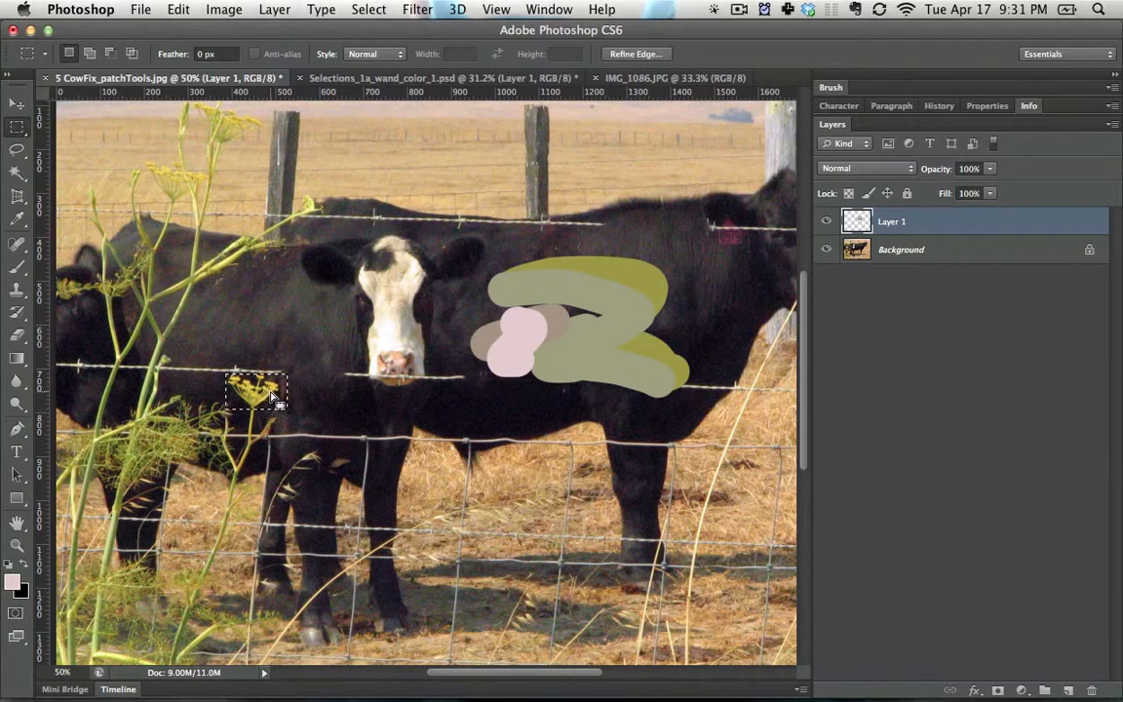
key("super+shift+u")
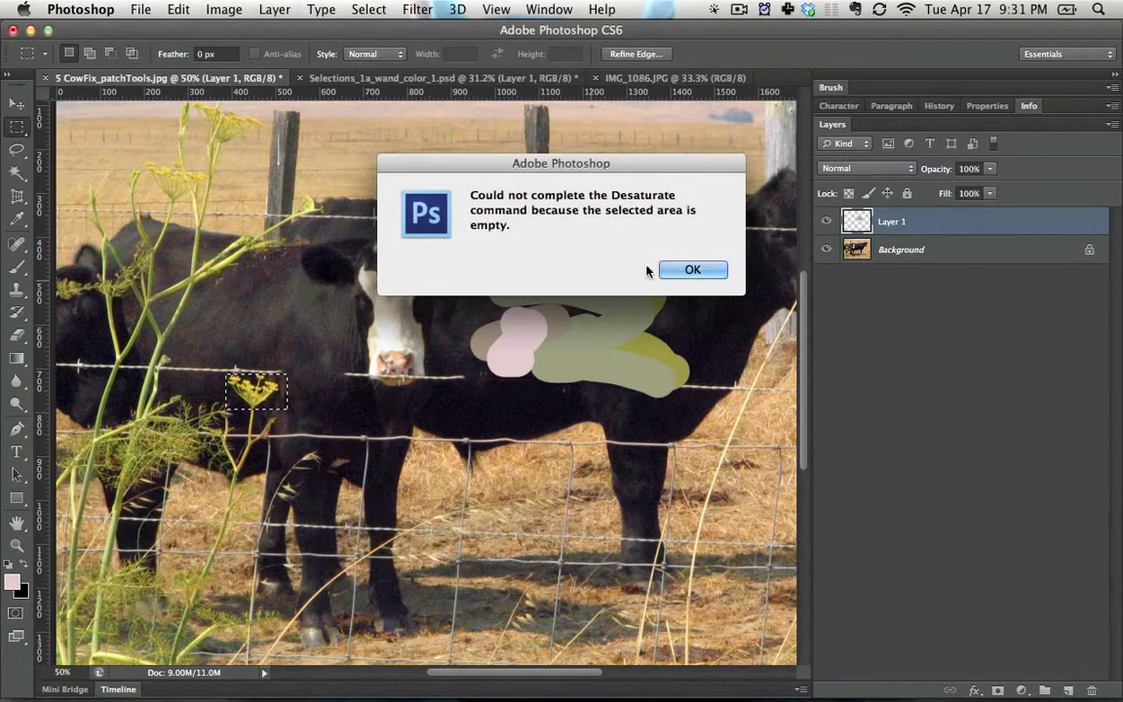
left_click(692, 269)
left_click(941, 252)
key("super+shift+u")
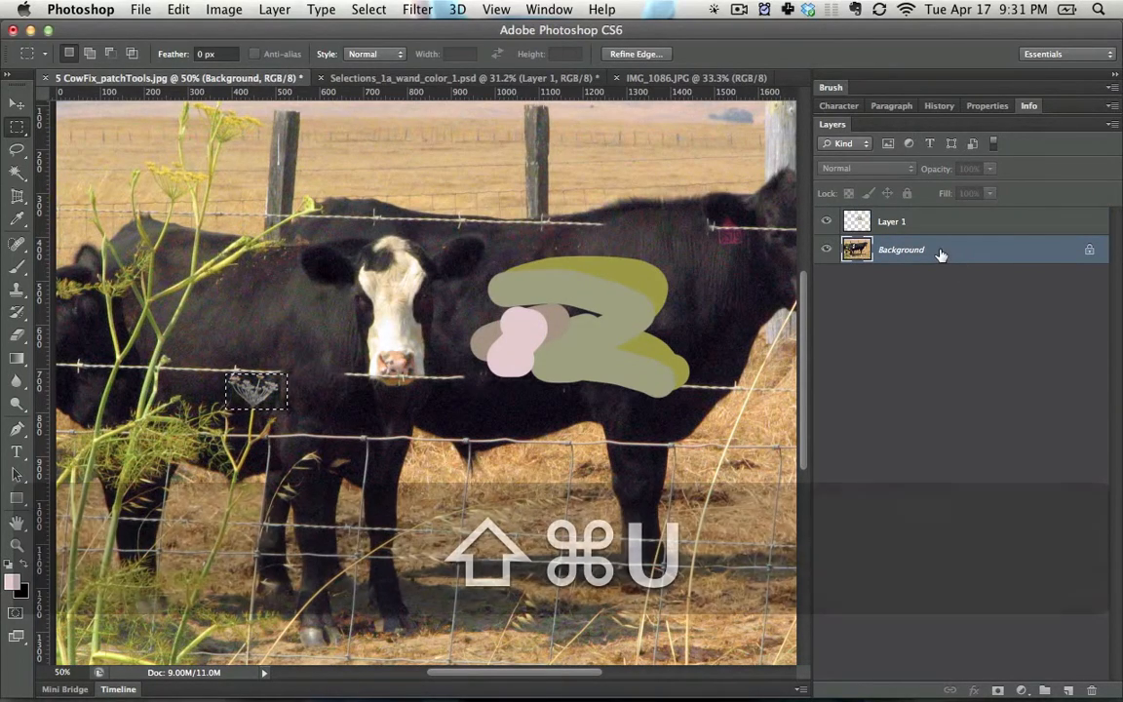
Step: Apply Curves to the selection, setting the white point on the flower head and the black point on the dark area beside it
key("super+m")
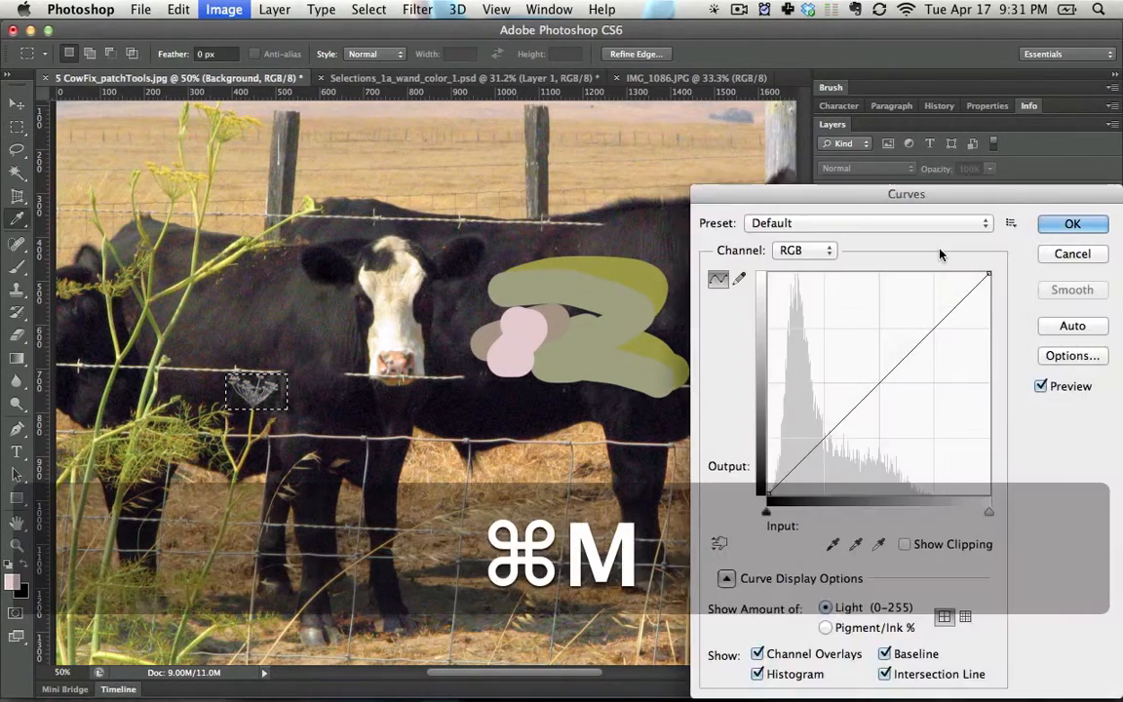
left_click(876, 545)
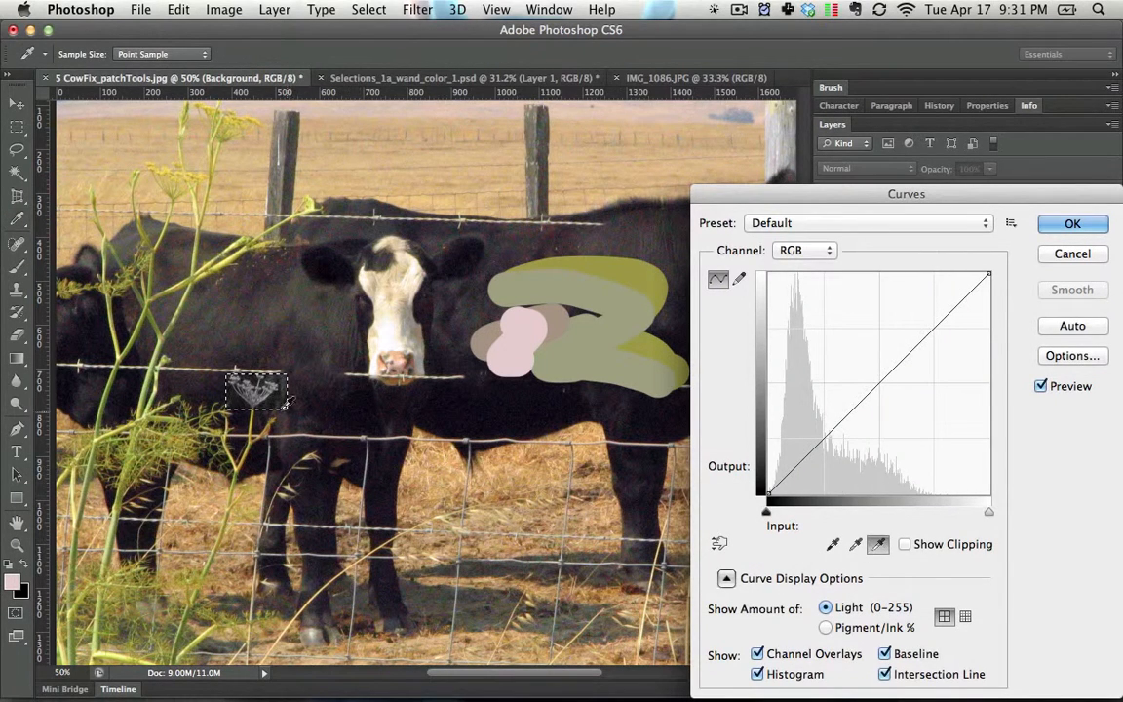
left_click(256, 394)
left_click(832, 544)
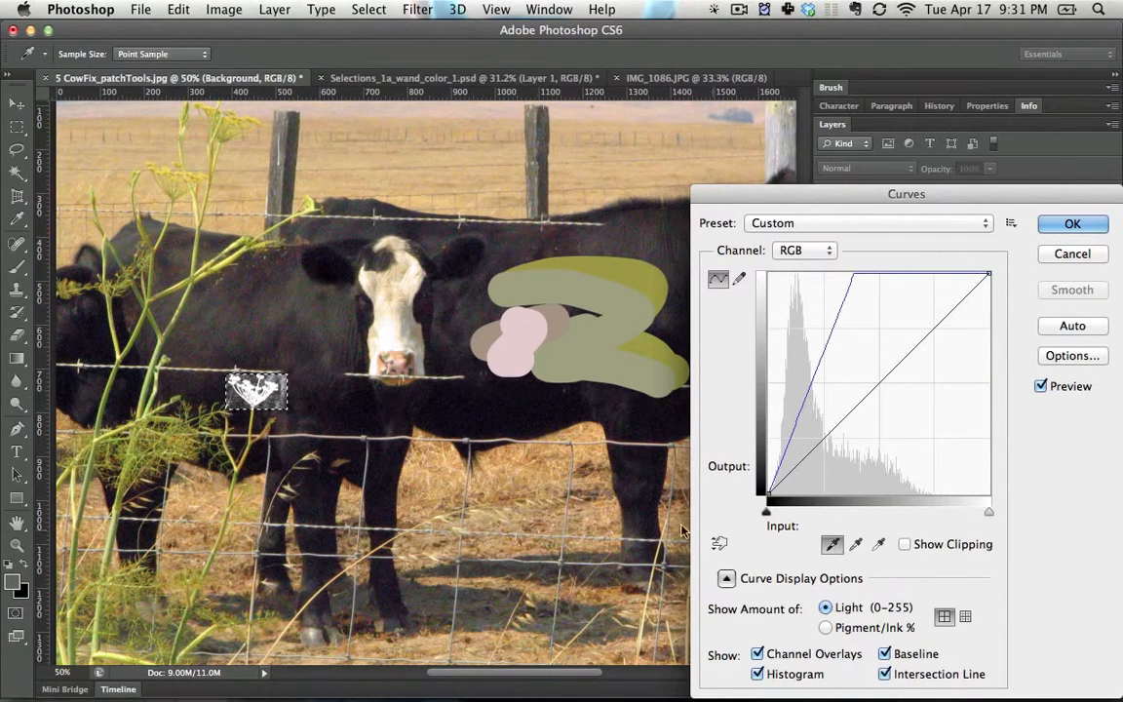
left_click(285, 379)
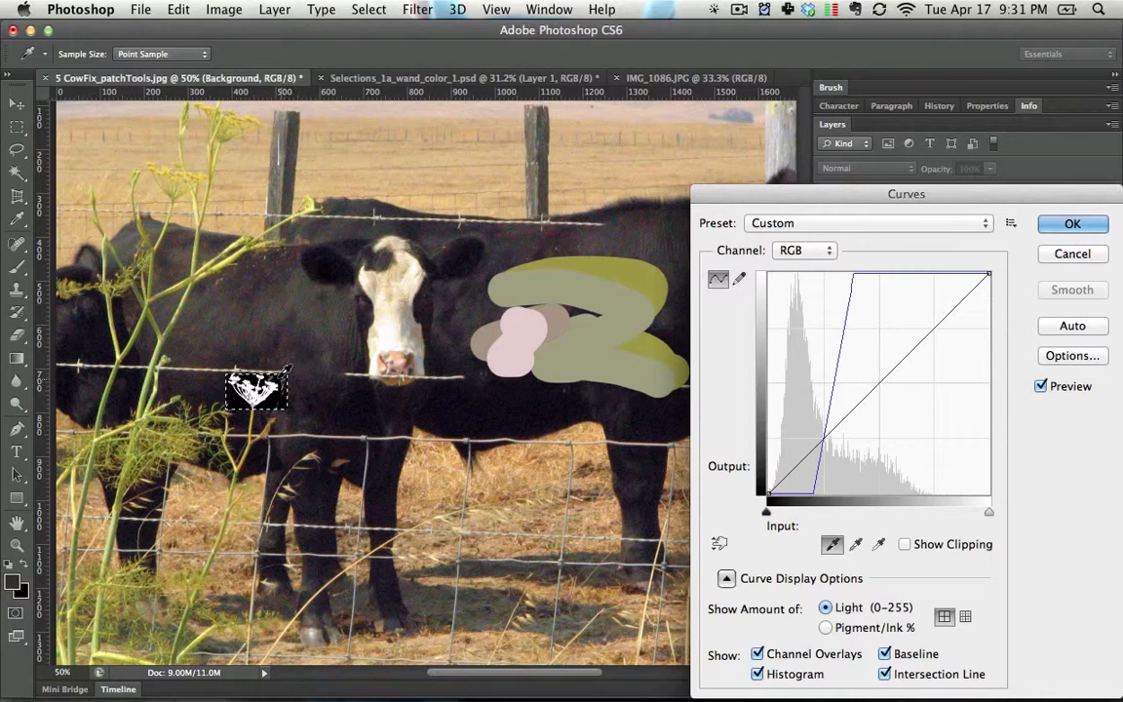
left_click(281, 387)
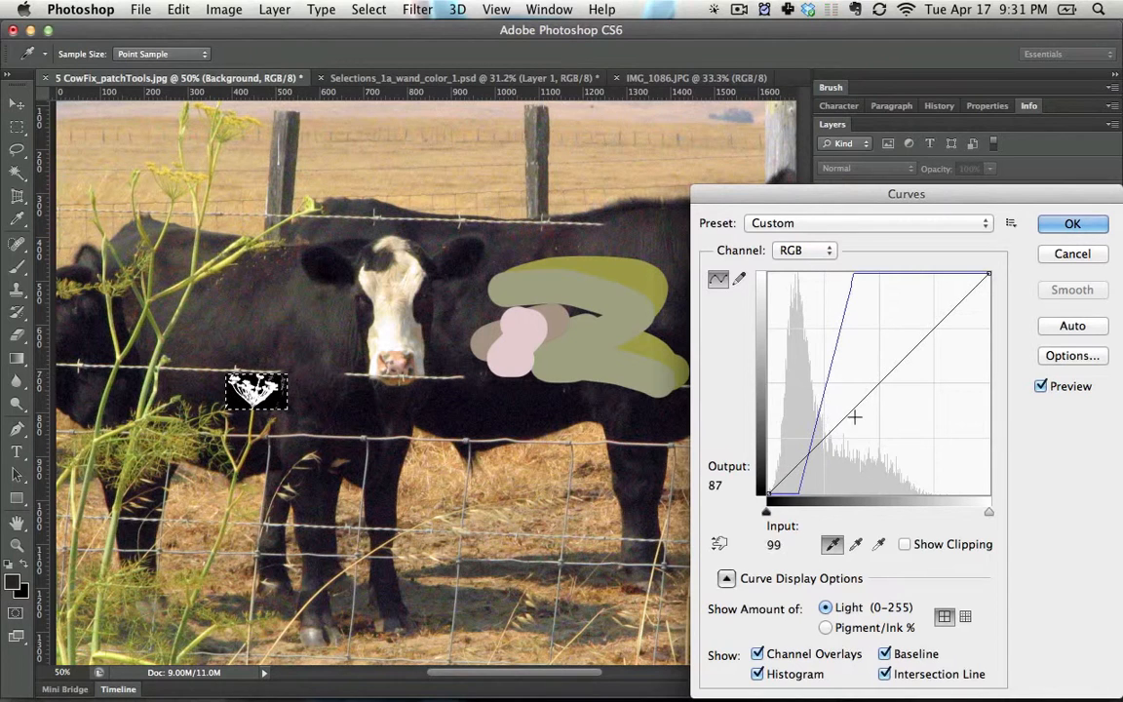
left_click(1077, 224)
Step: Switch the Brush tool's tip to the hard round 30 px preset in the brush tip shape settings
key("b")
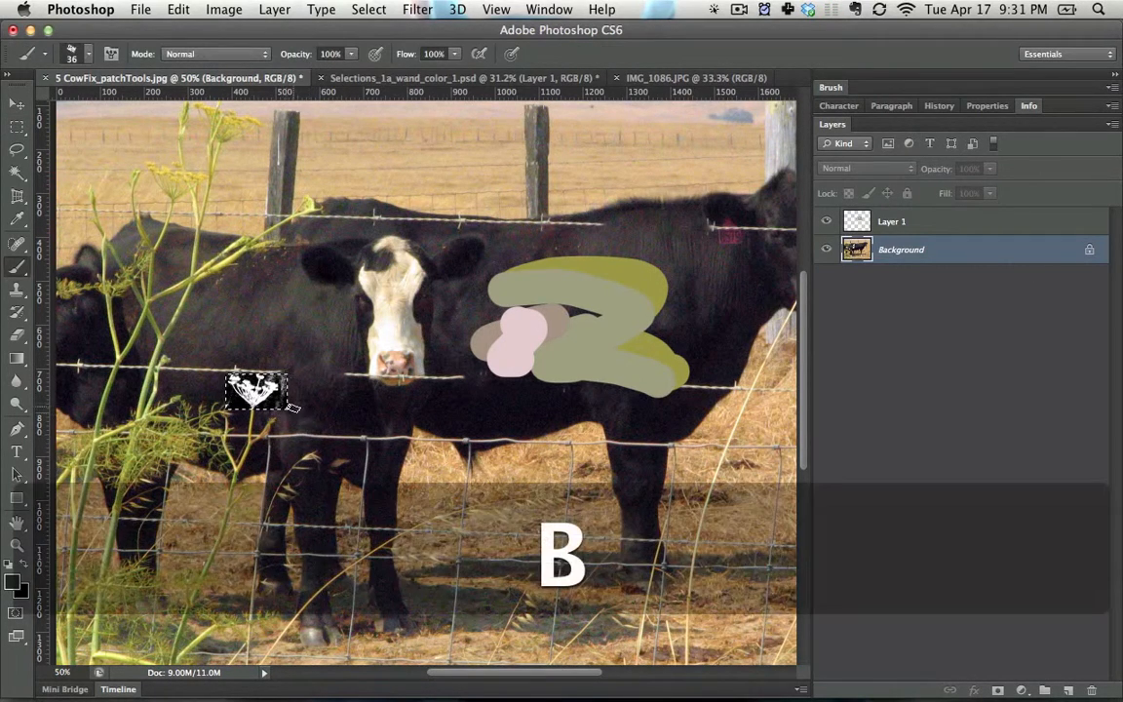
key("bracketright")
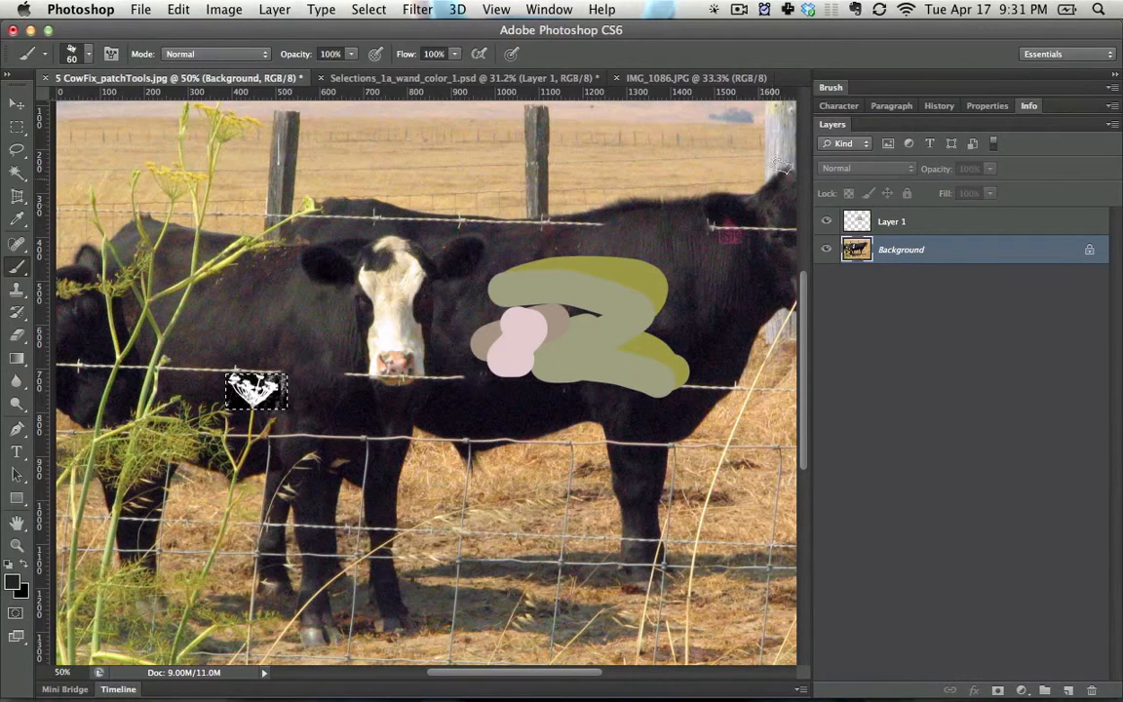
left_click(831, 87)
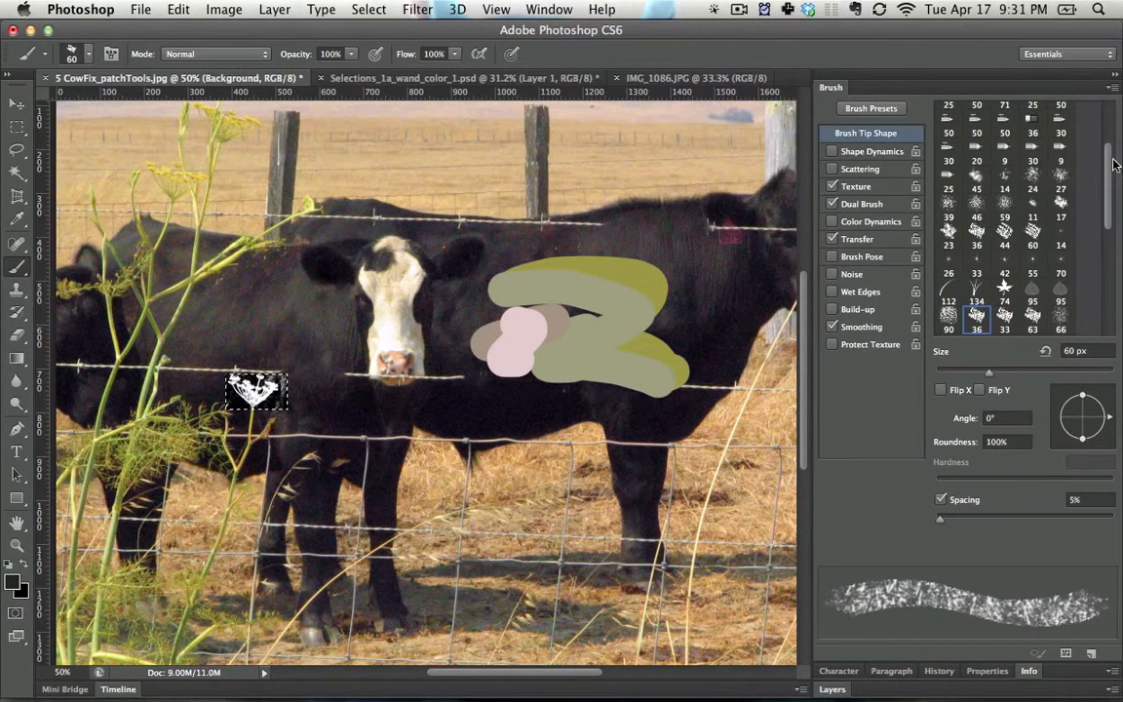
left_click_drag(1114, 164, 1115, 112)
left_click(1005, 111)
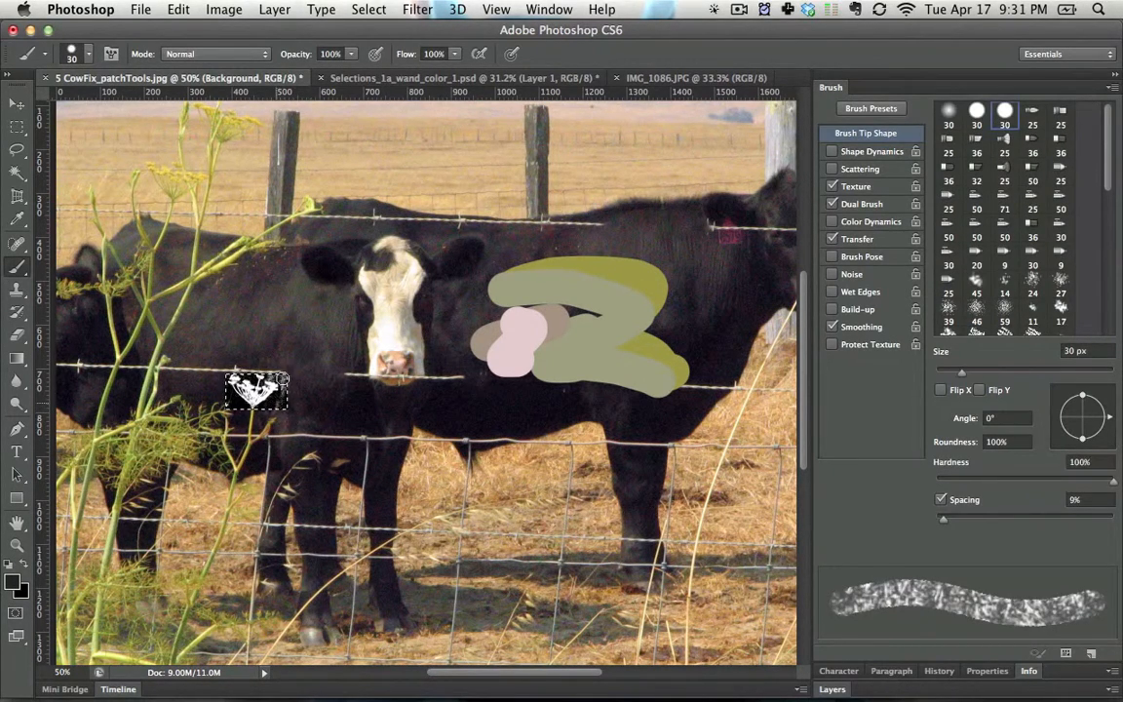
Step: Choose the plain hard round 30 px brush preset, which carries no Texture, Dual Brush or Transfer settings
key("0")
right_click(250, 412)
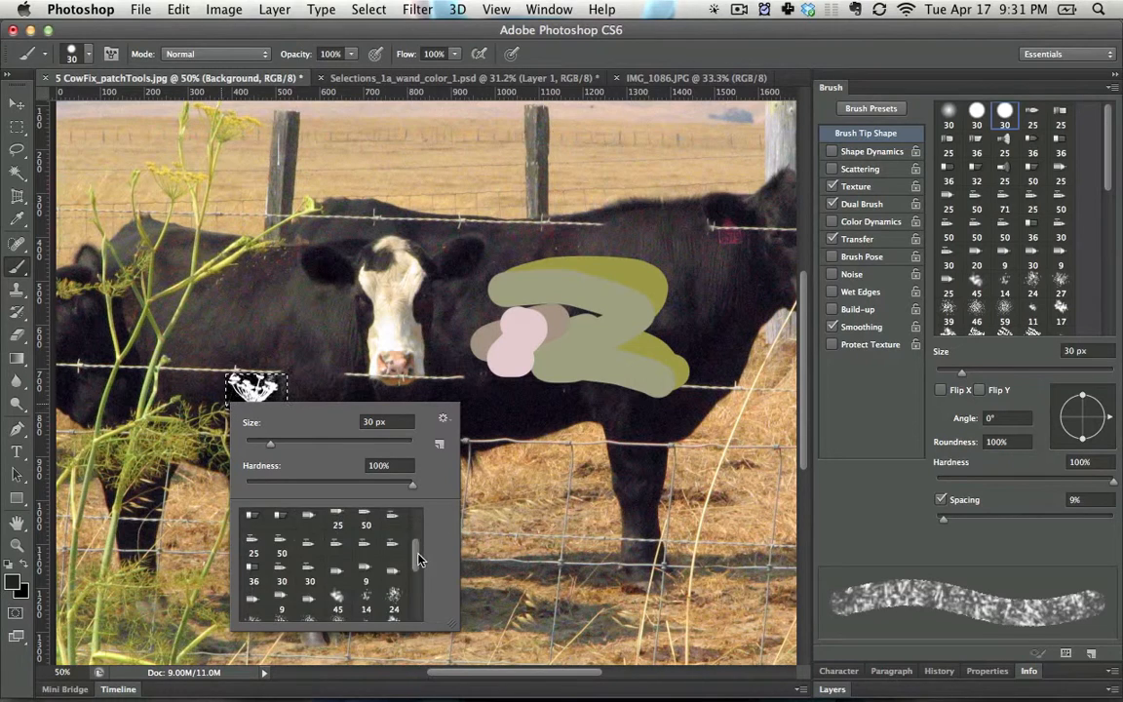
scroll(411, 537, "up", 5)
left_click(282, 524)
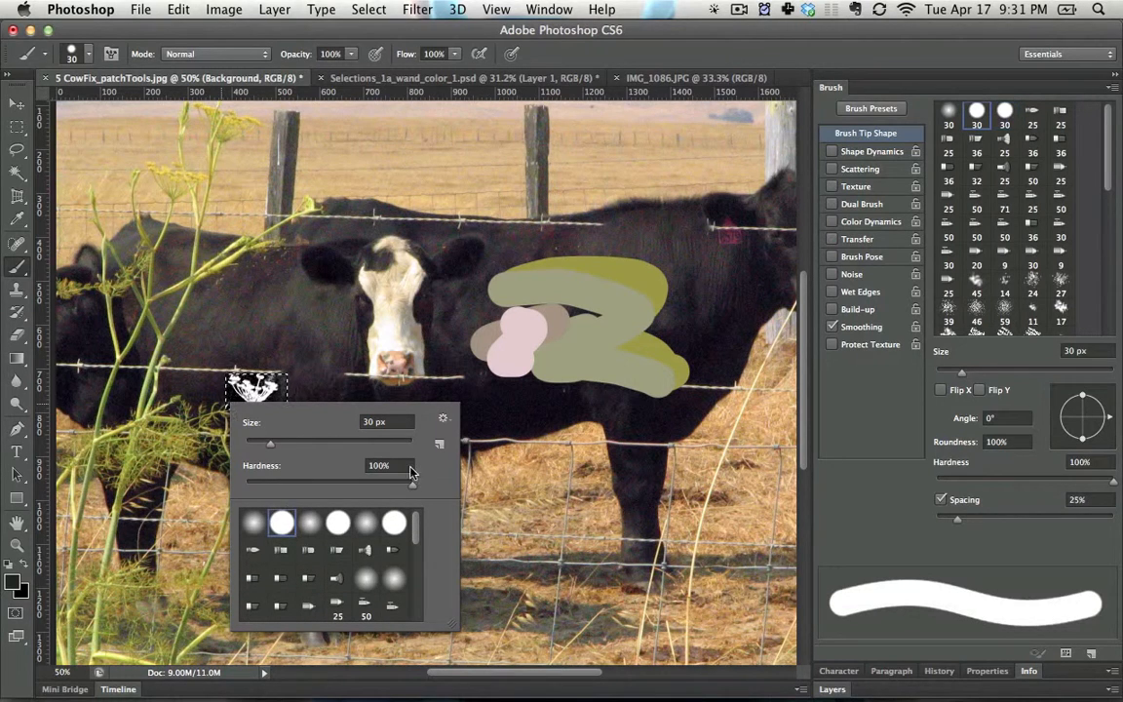
left_click(305, 388)
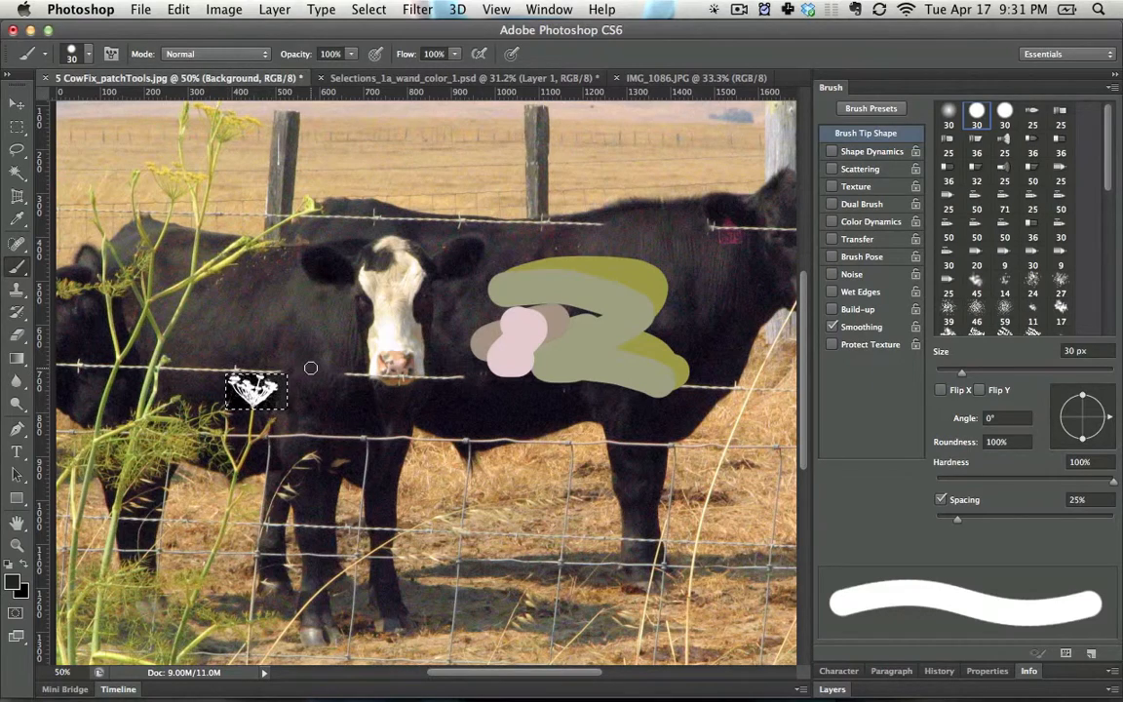
Step: Try inverting the selected flower head, comparing the inverted and original versions, and undo the inversion
key("super+i")
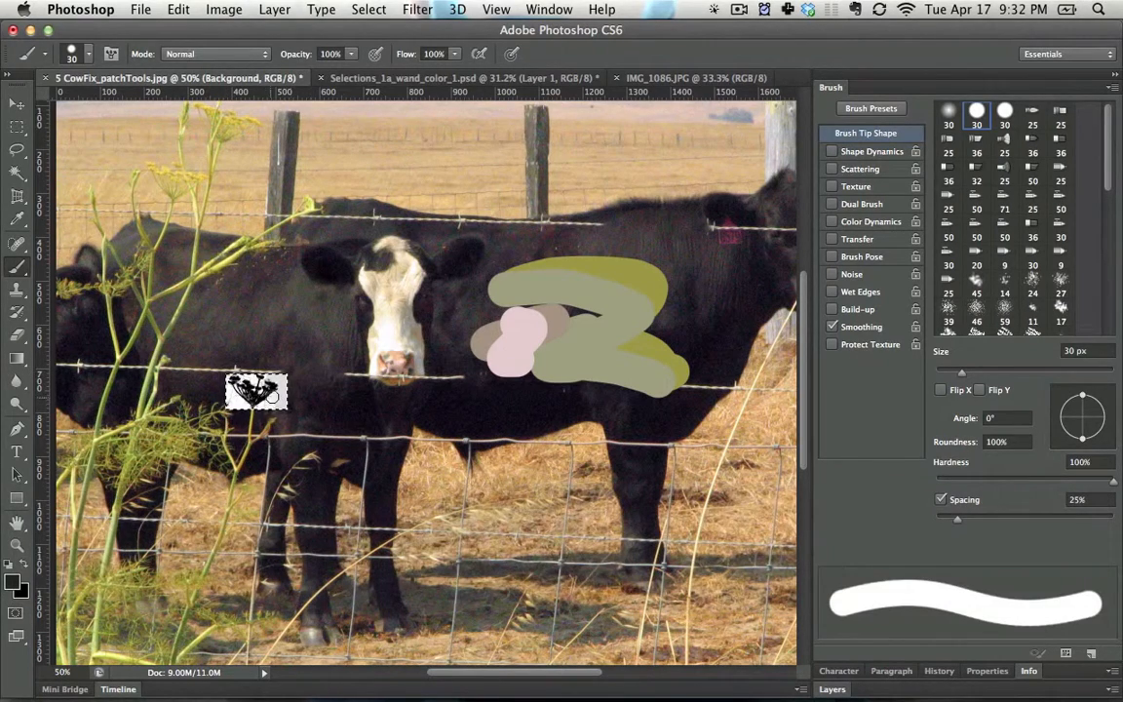
key("super+z")
key("super+z")
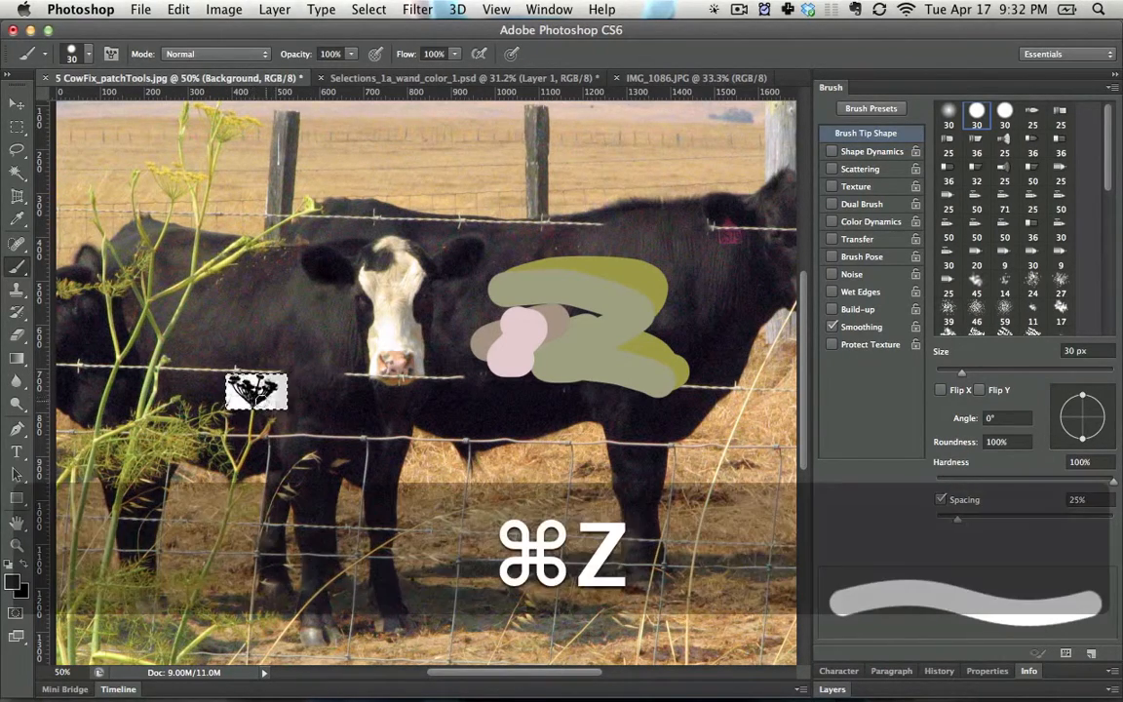
key("super+z")
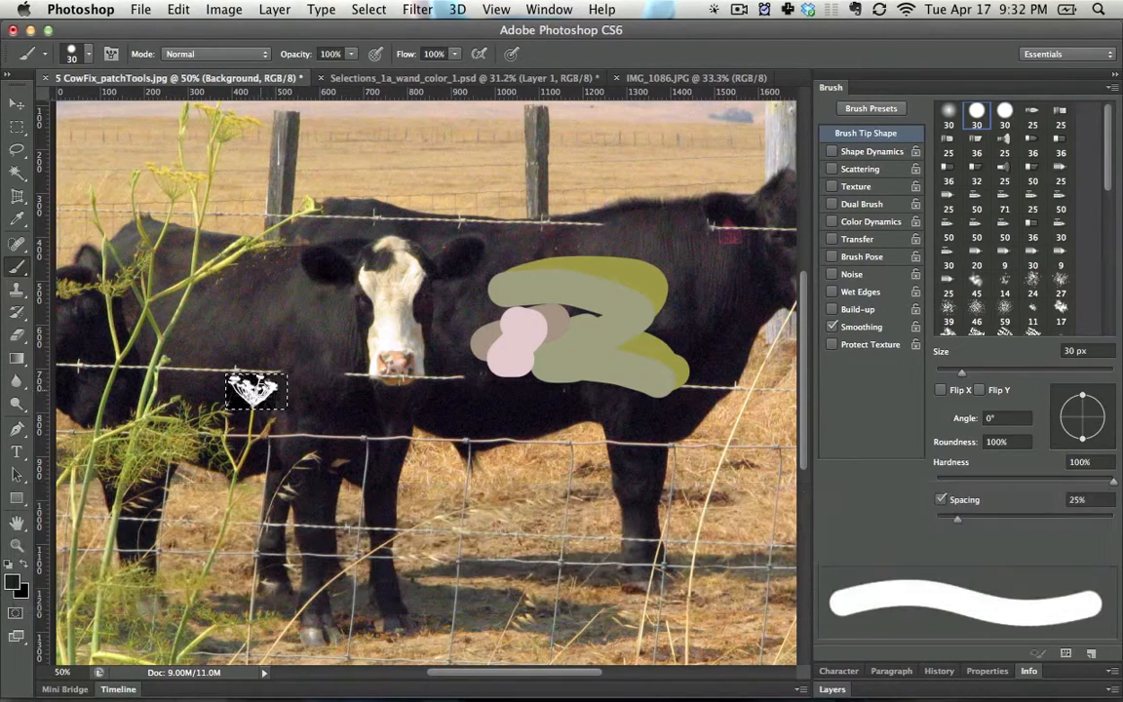
Step: Define a brush preset named Sampled Brush 2 from the selected white-on-black flower head
left_click(180, 12)
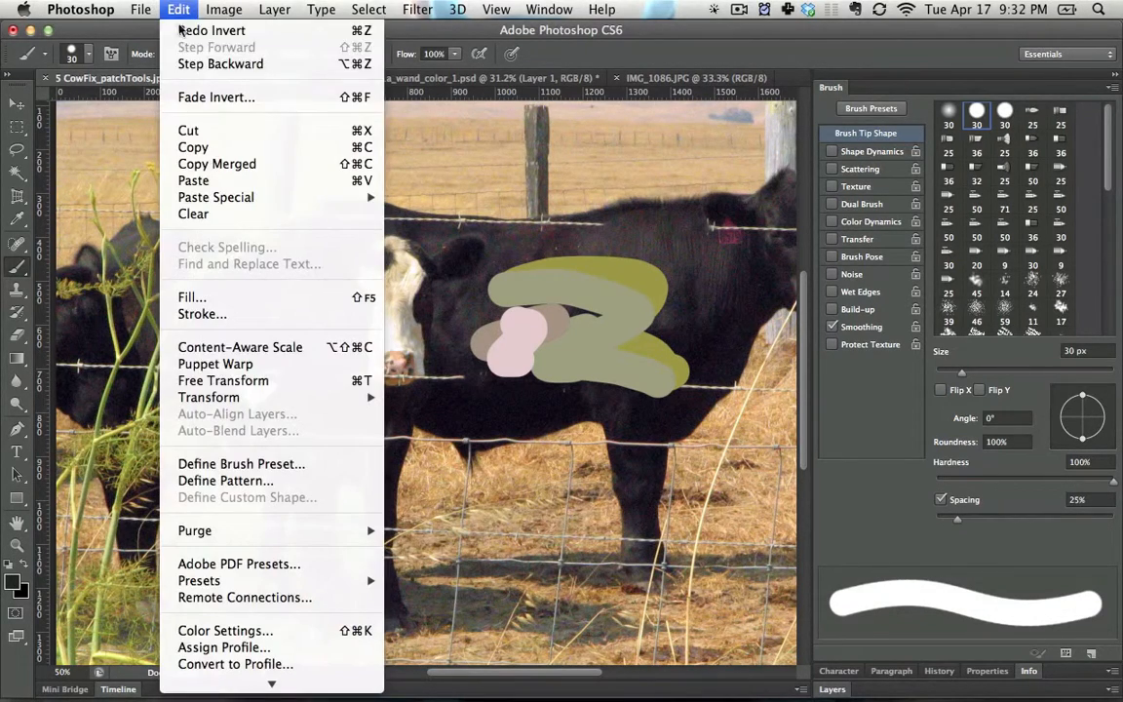
left_click(234, 464)
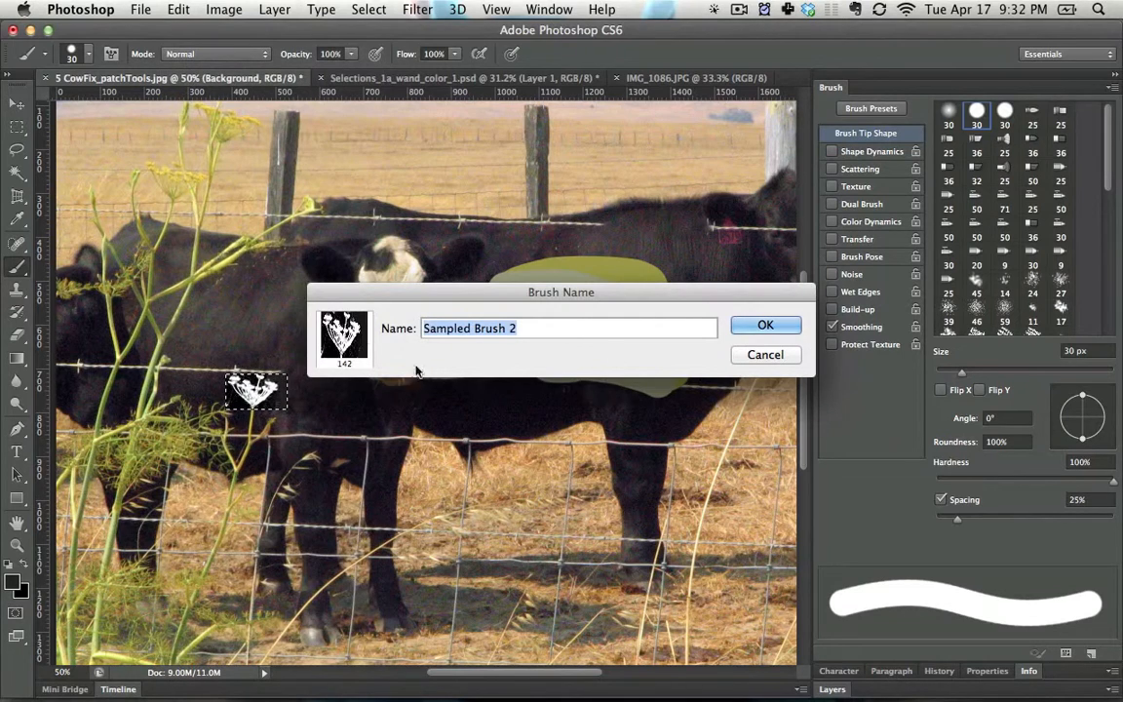
left_click(764, 326)
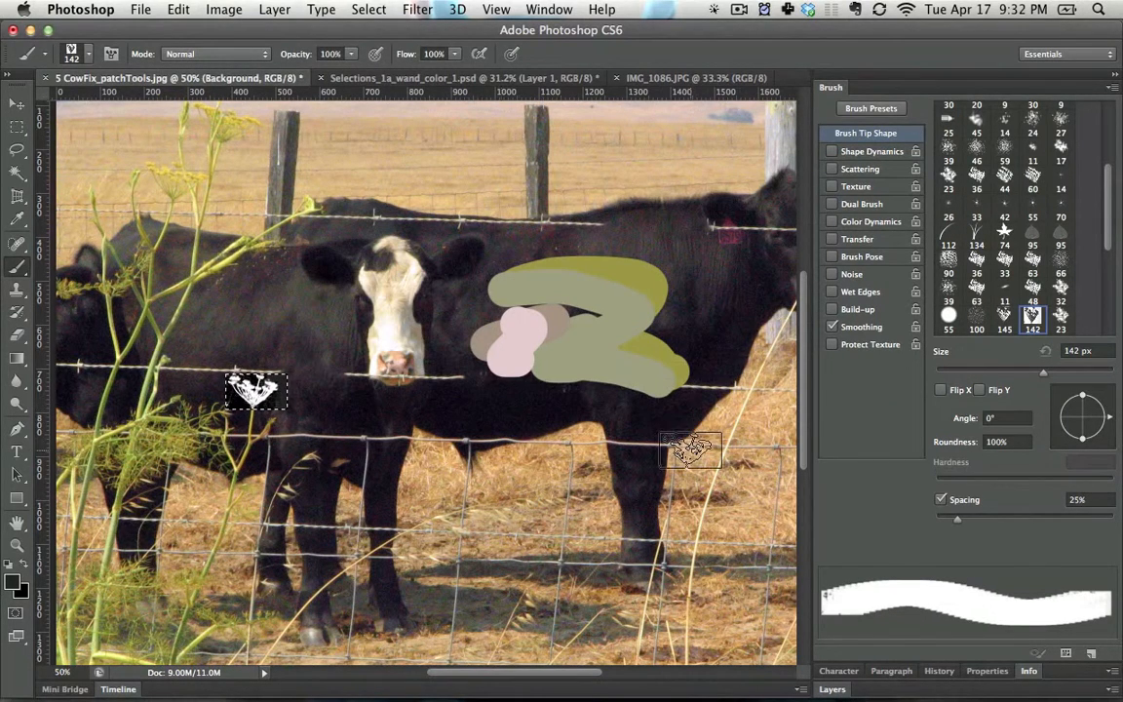
Step: Show the Layers list and invert the selected flower head on the Background layer
left_click(831, 87)
left_click(834, 124)
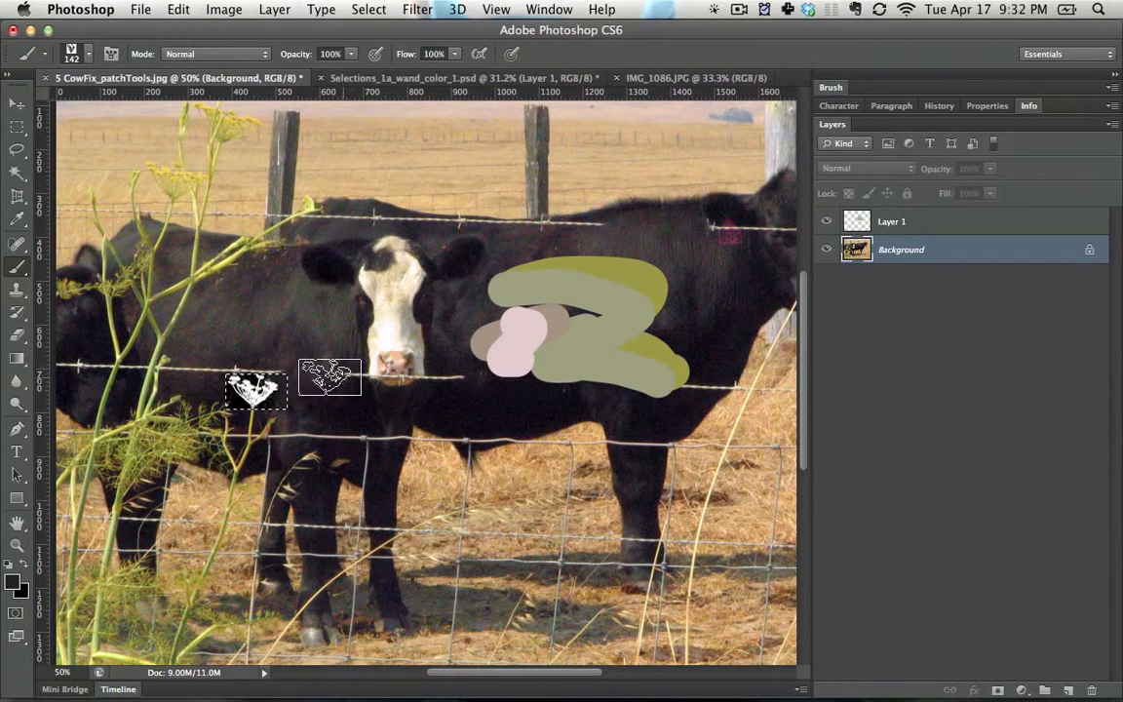
key("alt+super+z")
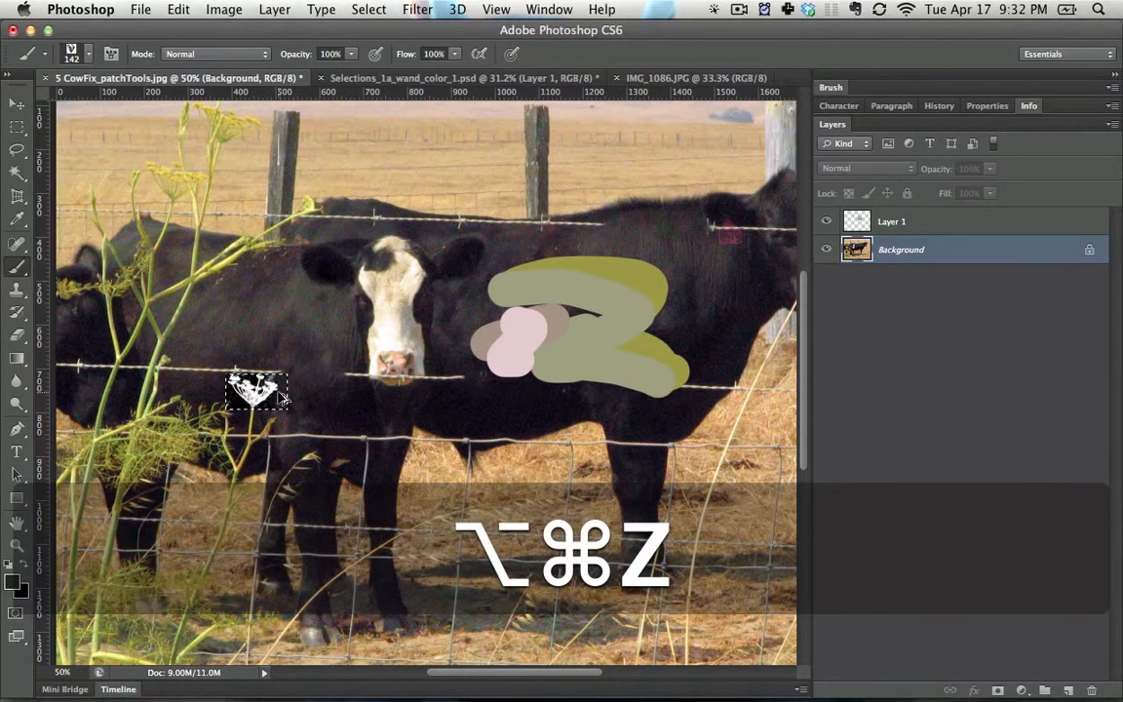
key("alt+super+z")
key("shift+super+z")
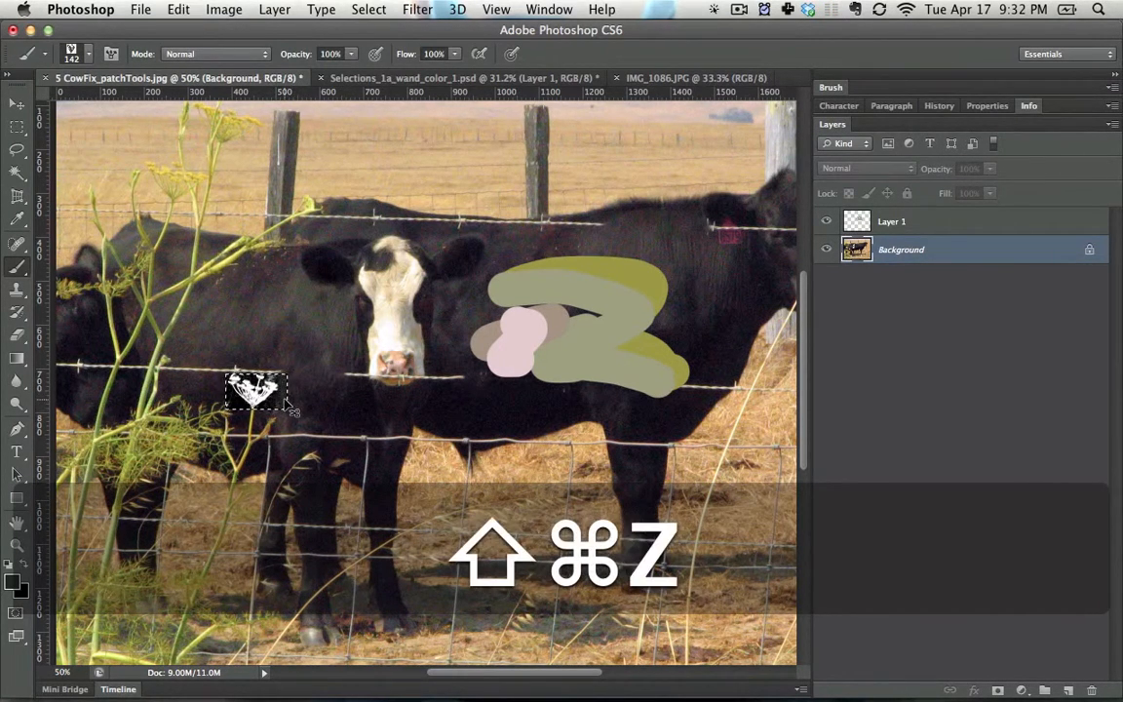
key("super+i")
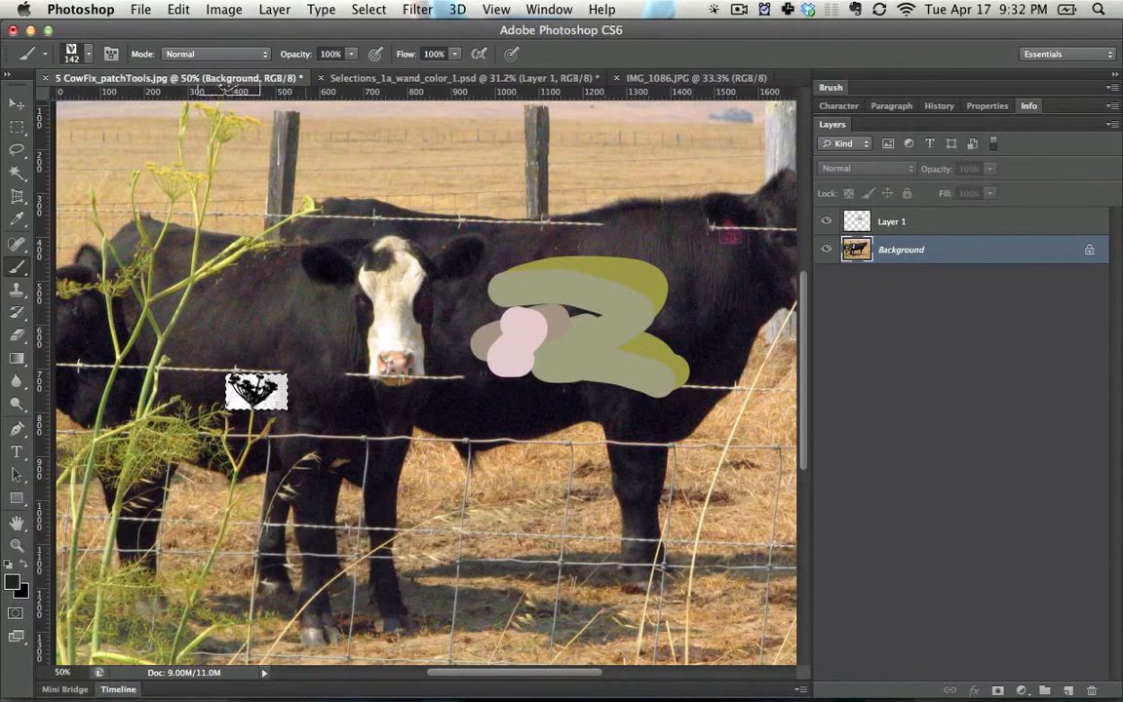
Step: Define another brush preset from the inverted black-on-white flower head and clear the selection
left_click(177, 9)
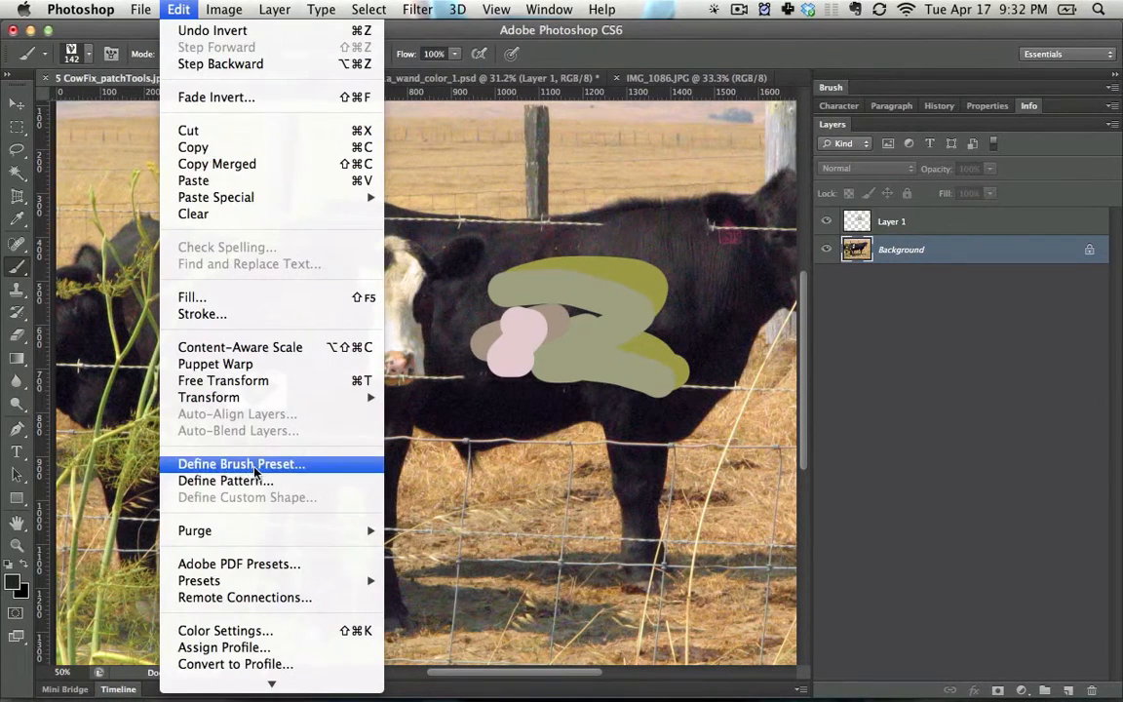
left_click(230, 419)
key("Return")
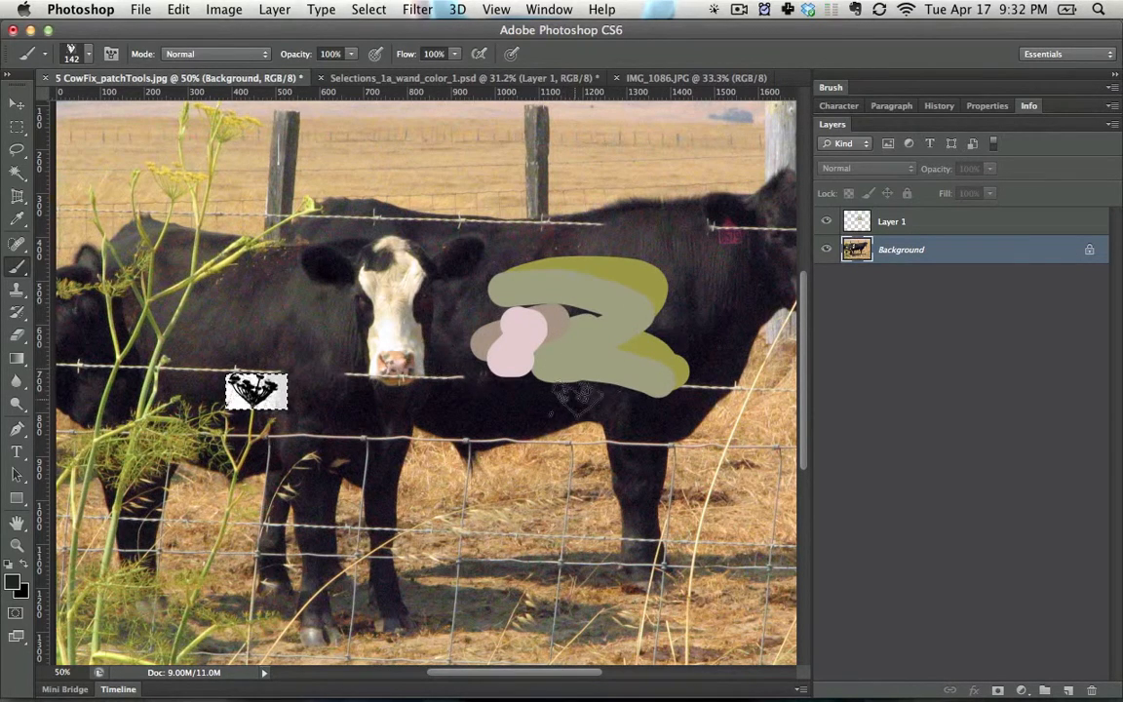
key("super+d")
Step: Test the new flower brush with freehand strokes over the photo and a single stamp on the grass, undoing each
mouse_move(380, 278)
left_mouse_down()
mouse_move(276, 356)
mouse_move(161, 370)
mouse_move(390, 121)
mouse_move(570, 171)
left_mouse_up()
key("super+z")
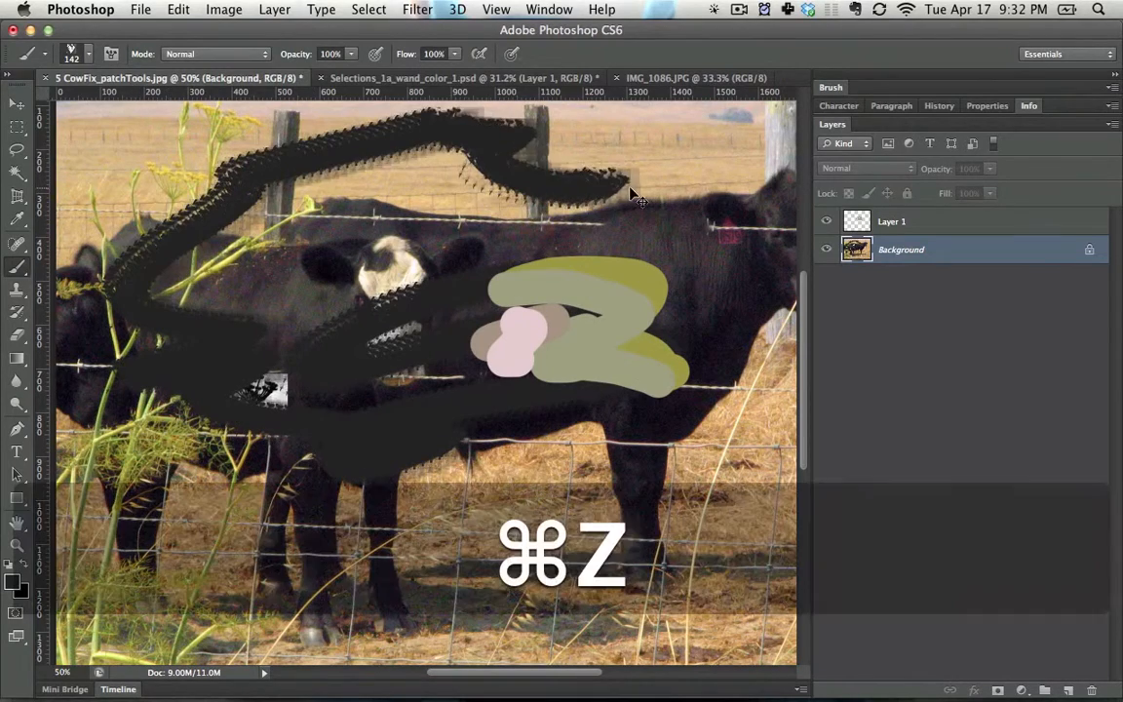
mouse_move(155, 181)
left_mouse_down()
mouse_move(662, 156)
mouse_move(497, 209)
mouse_move(605, 200)
left_mouse_up()
key("super+z")
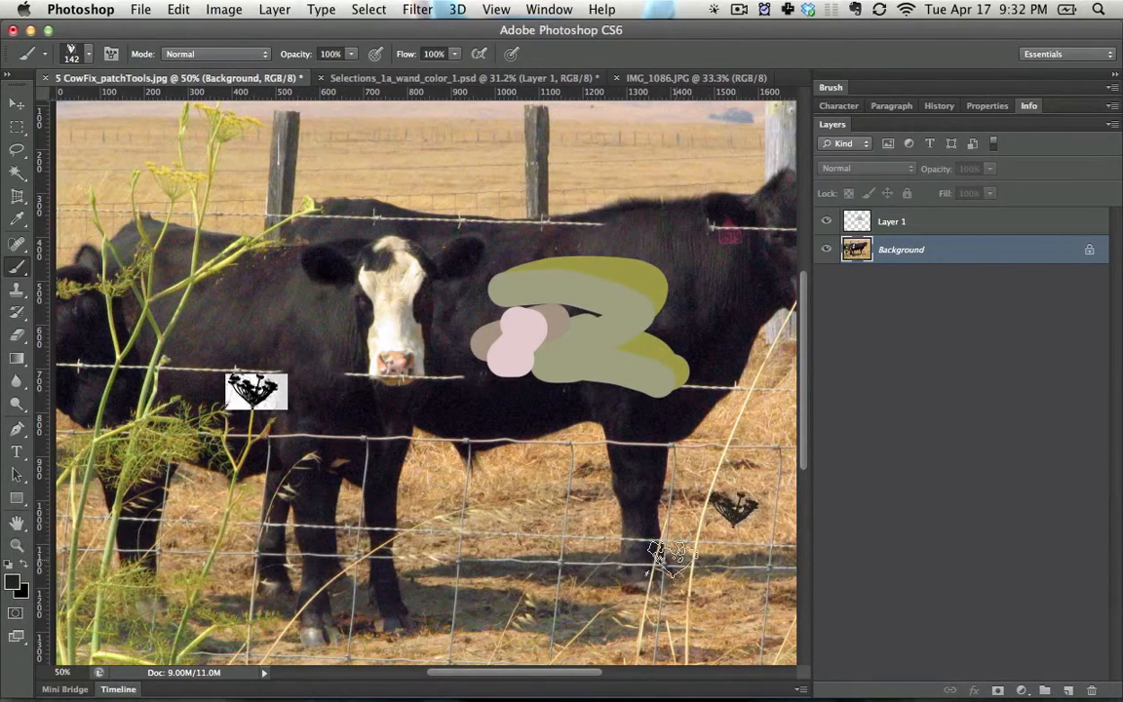
key("super+z")
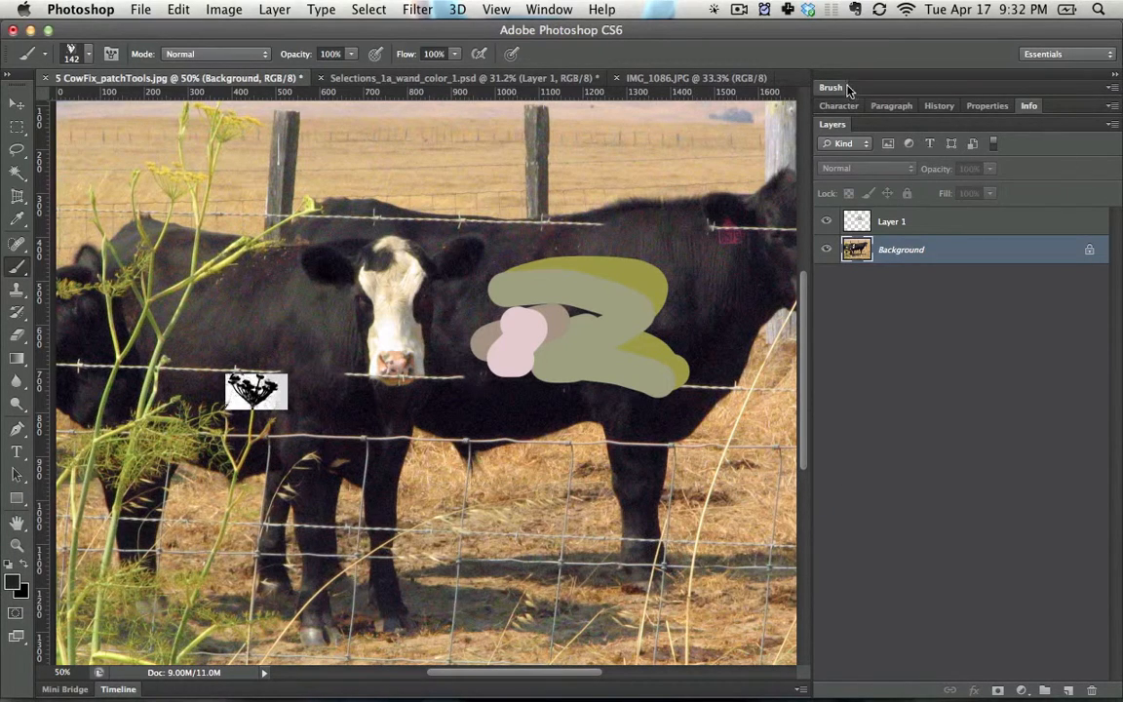
Step: Open the brush settings for the 142 px flower tip
left_click(844, 88)
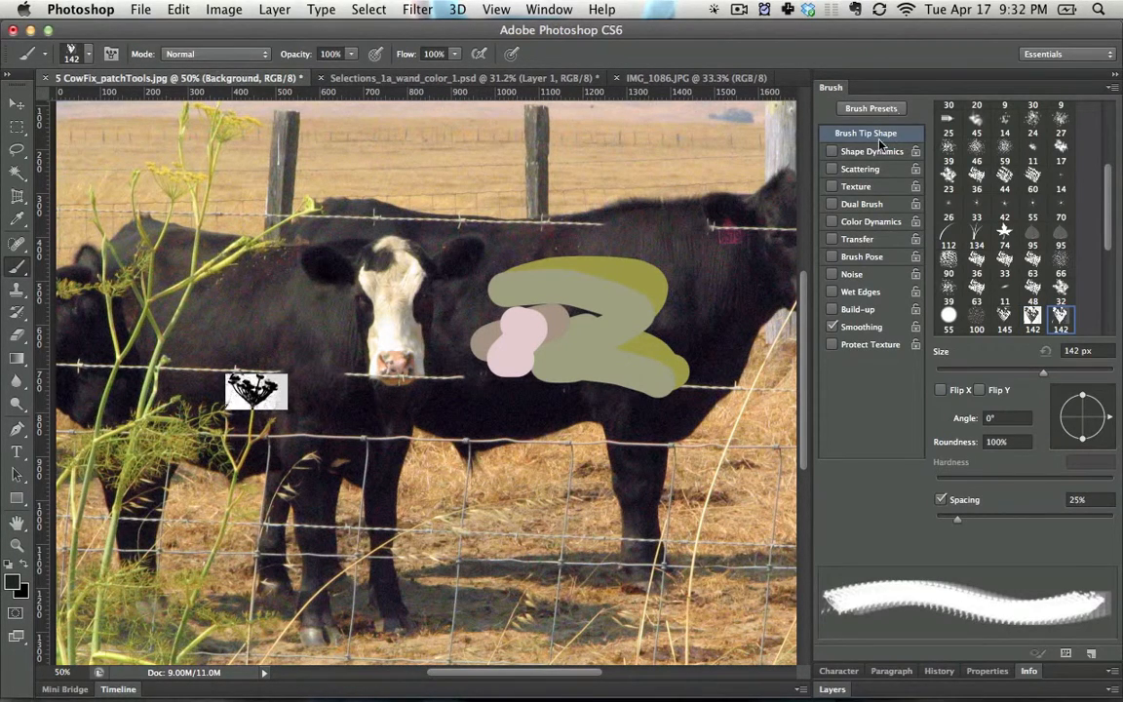
left_click(561, 7)
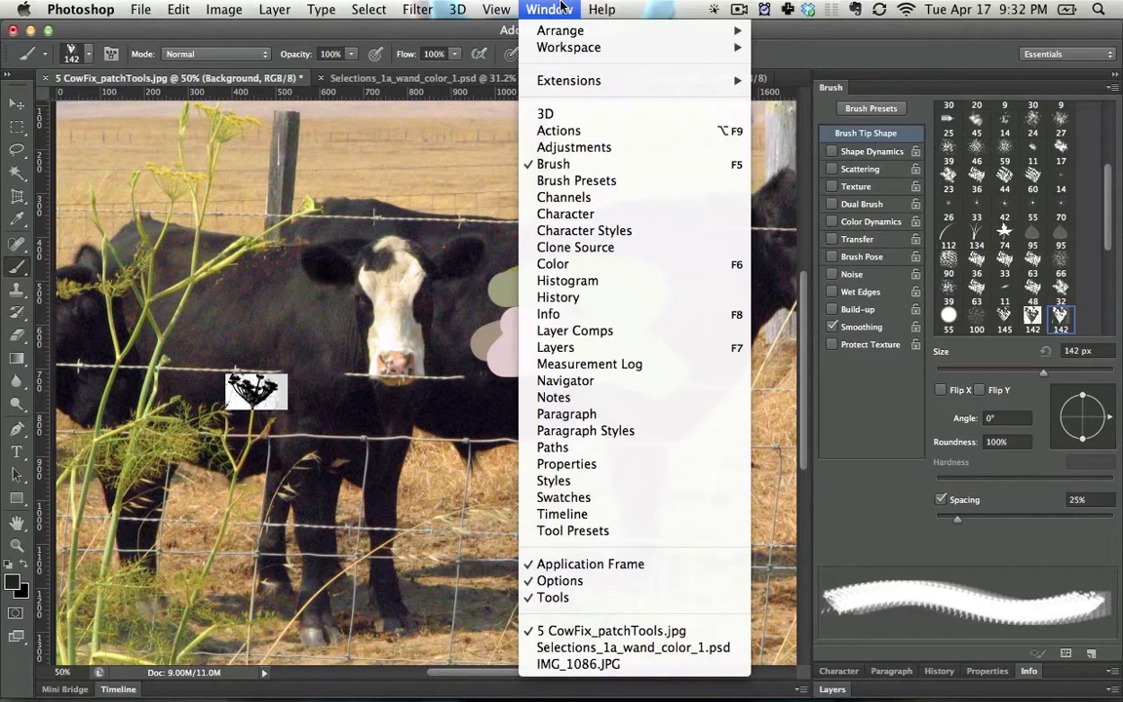
left_click(558, 9)
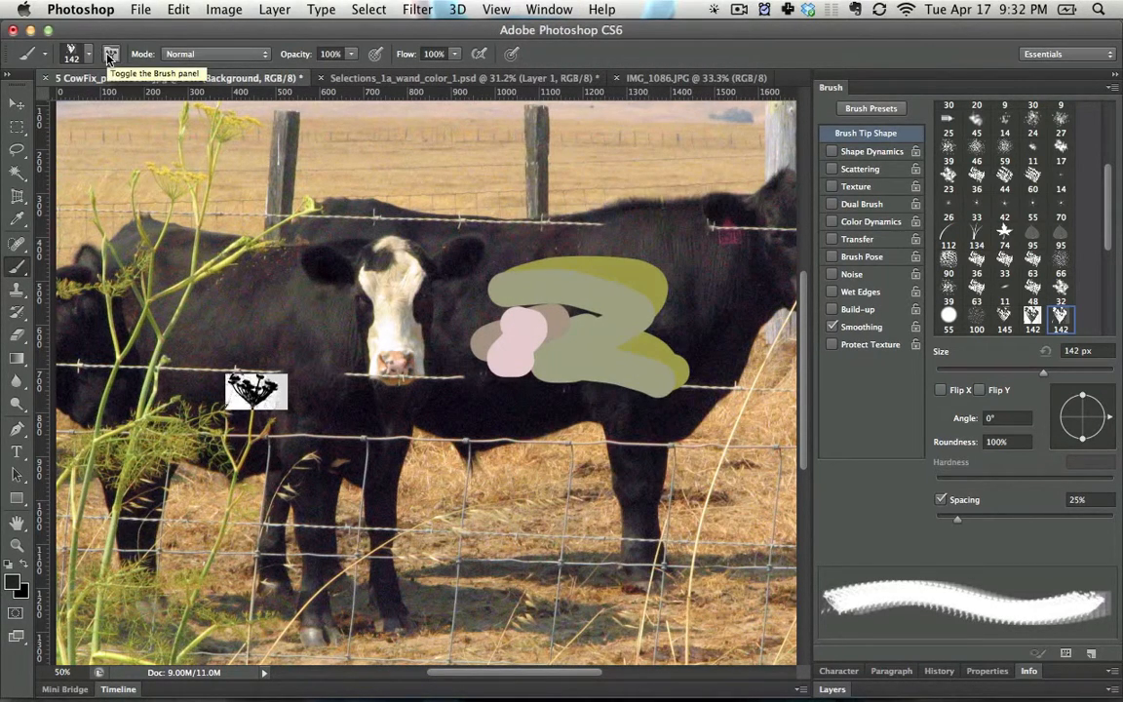
left_click(110, 55)
left_click(110, 56)
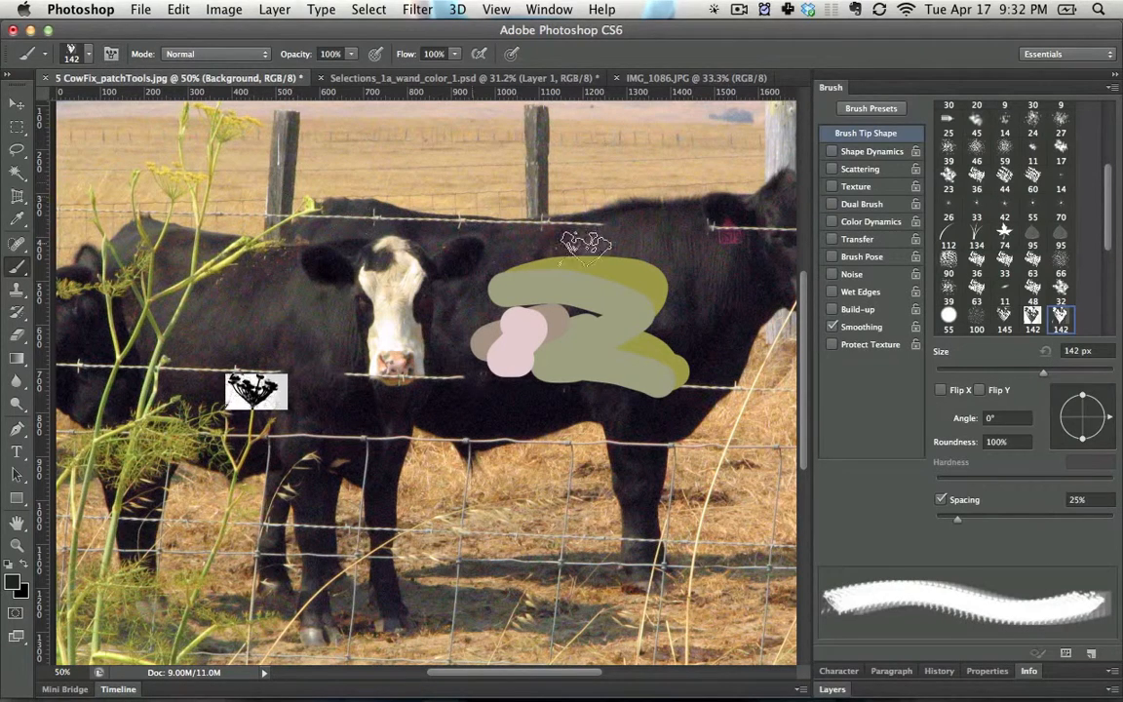
Step: Enable Shape Dynamics with 57% Size Jitter and Scattering with 297% Scatter, and paint scattered flowers across the cows and grass
left_click(863, 153)
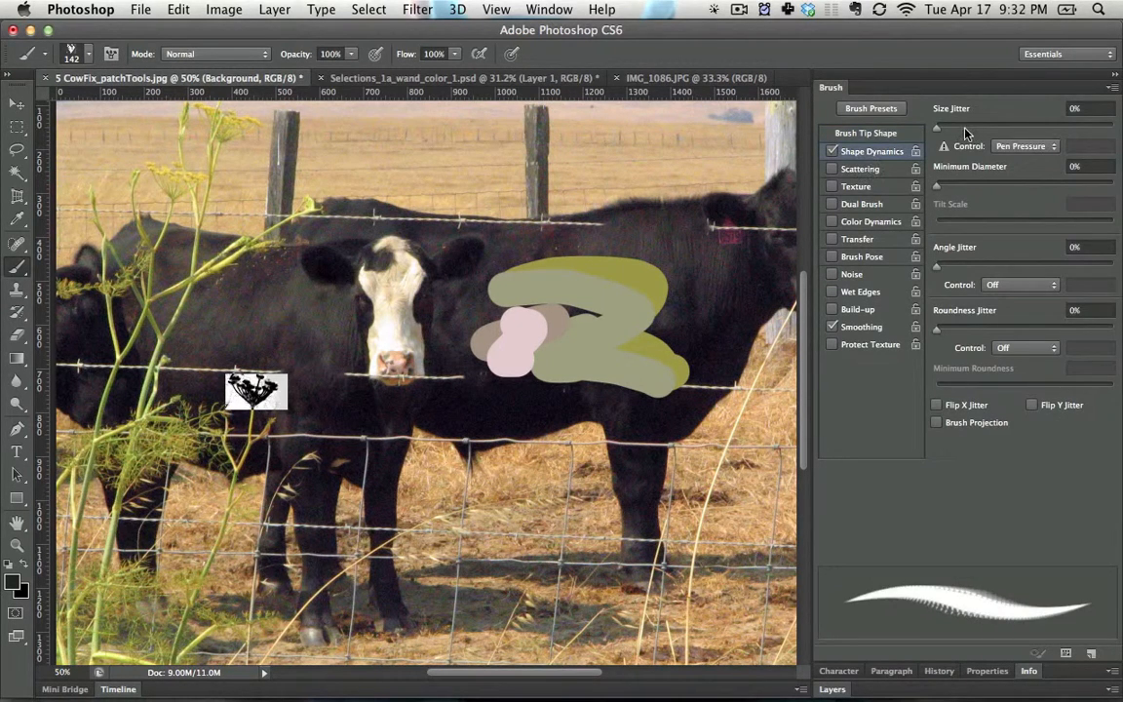
left_click_drag(936, 128, 1040, 133)
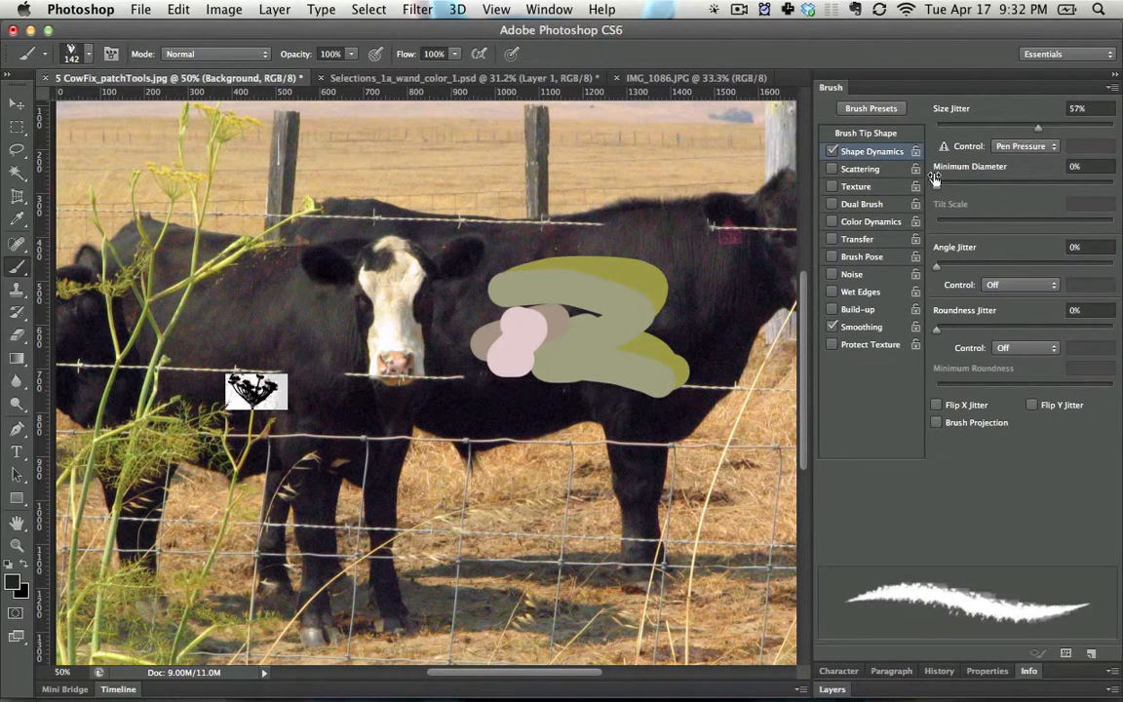
left_click(858, 170)
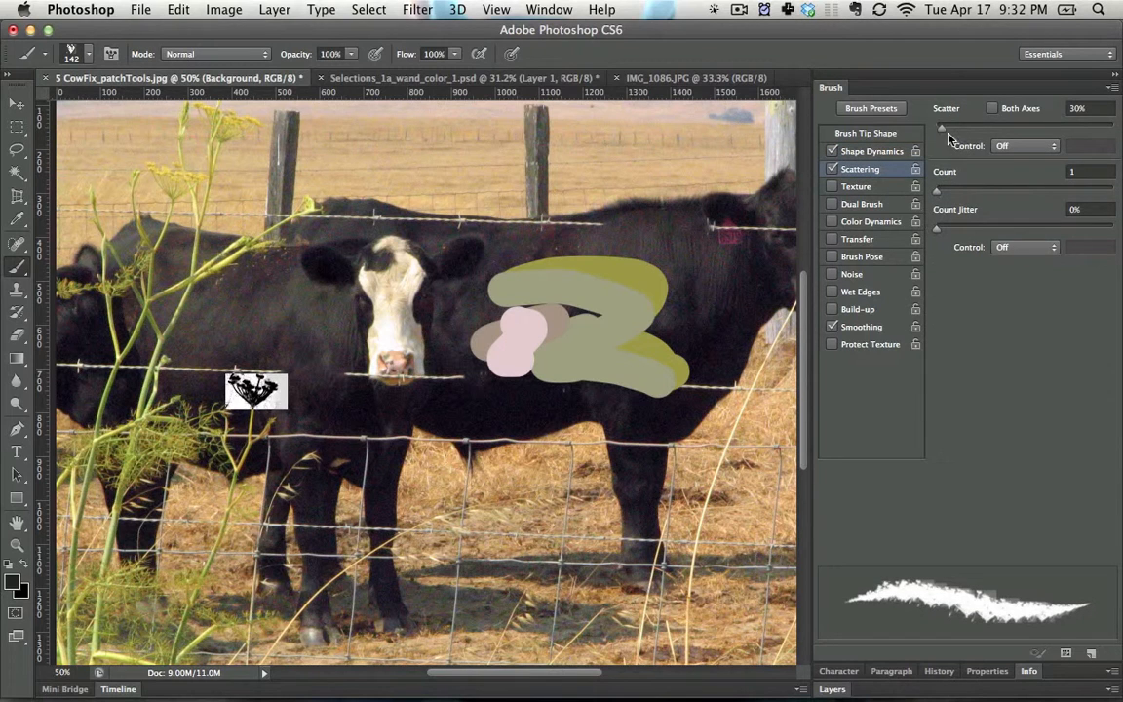
left_click_drag(948, 133, 980, 131)
mouse_move(230, 179)
left_mouse_down()
mouse_move(643, 420)
mouse_move(622, 321)
left_mouse_up()
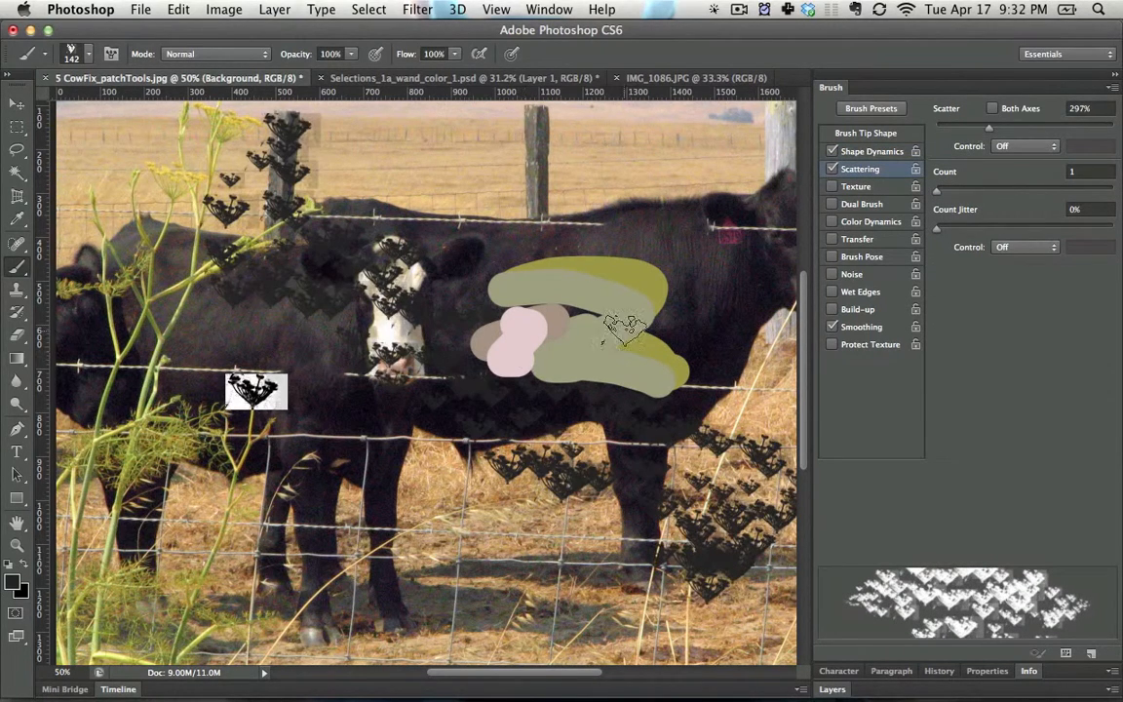
Step: Enable Transfer and Brush Pose with Tilt X at -54%, and paint flowers along the cows' backs and the field behind
left_click(870, 152)
left_click(863, 243)
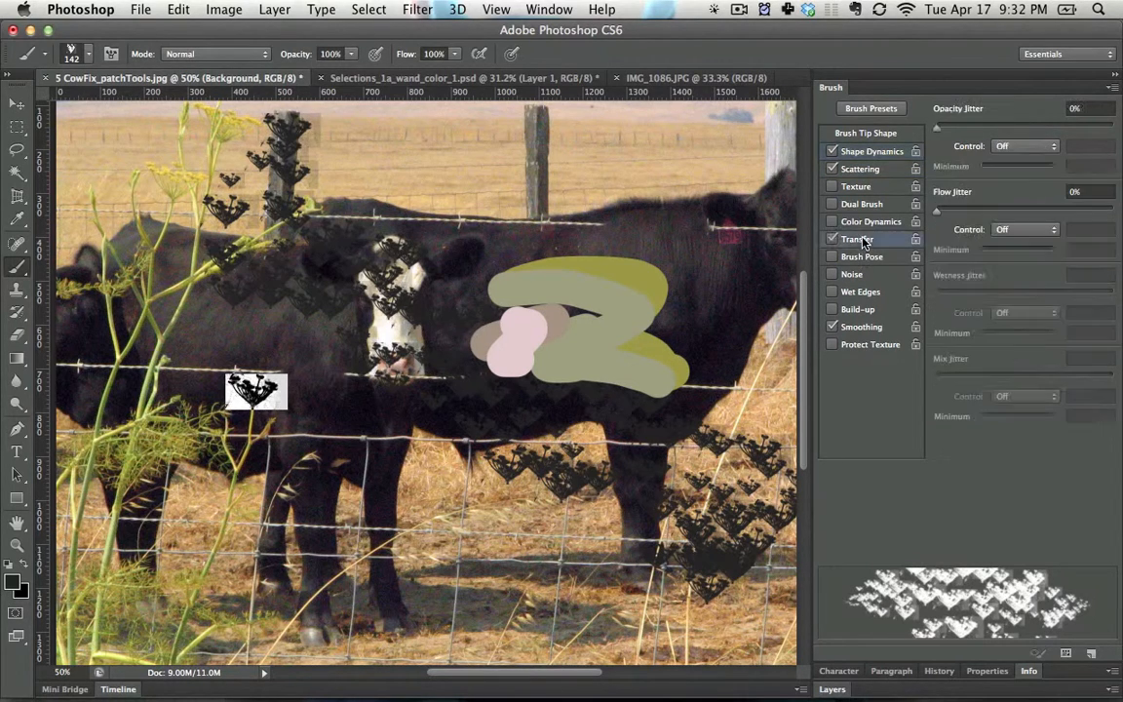
left_click(862, 257)
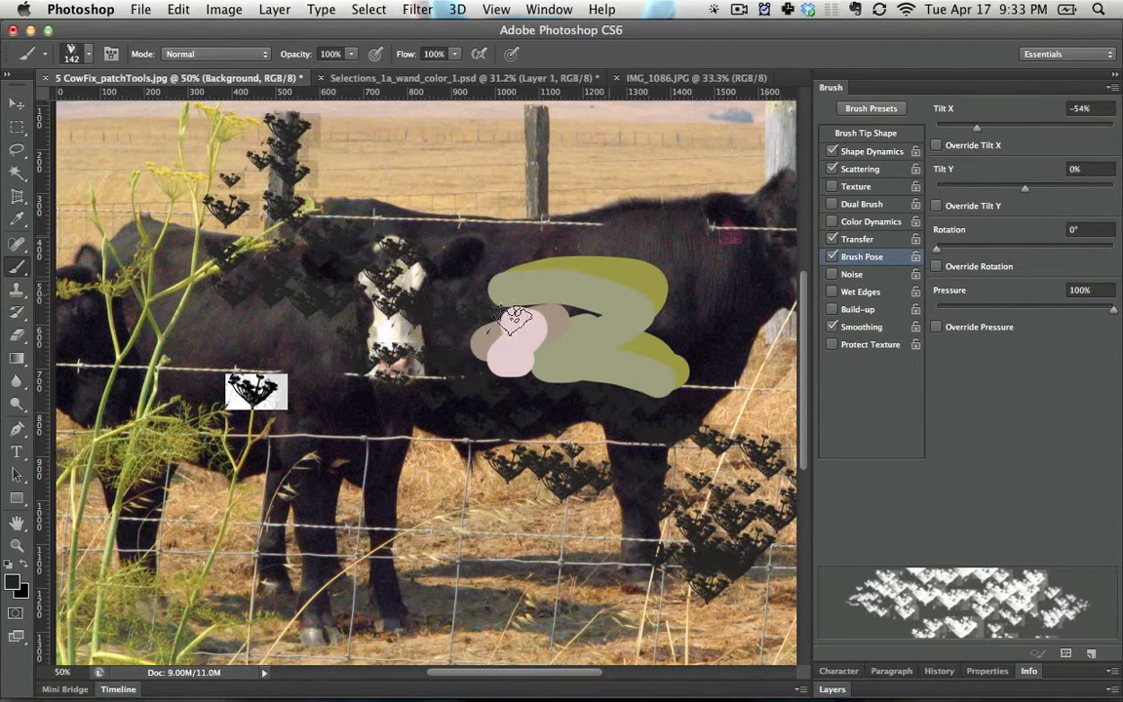
mouse_move(514, 319)
left_mouse_down()
mouse_move(725, 223)
mouse_move(640, 261)
left_mouse_up()
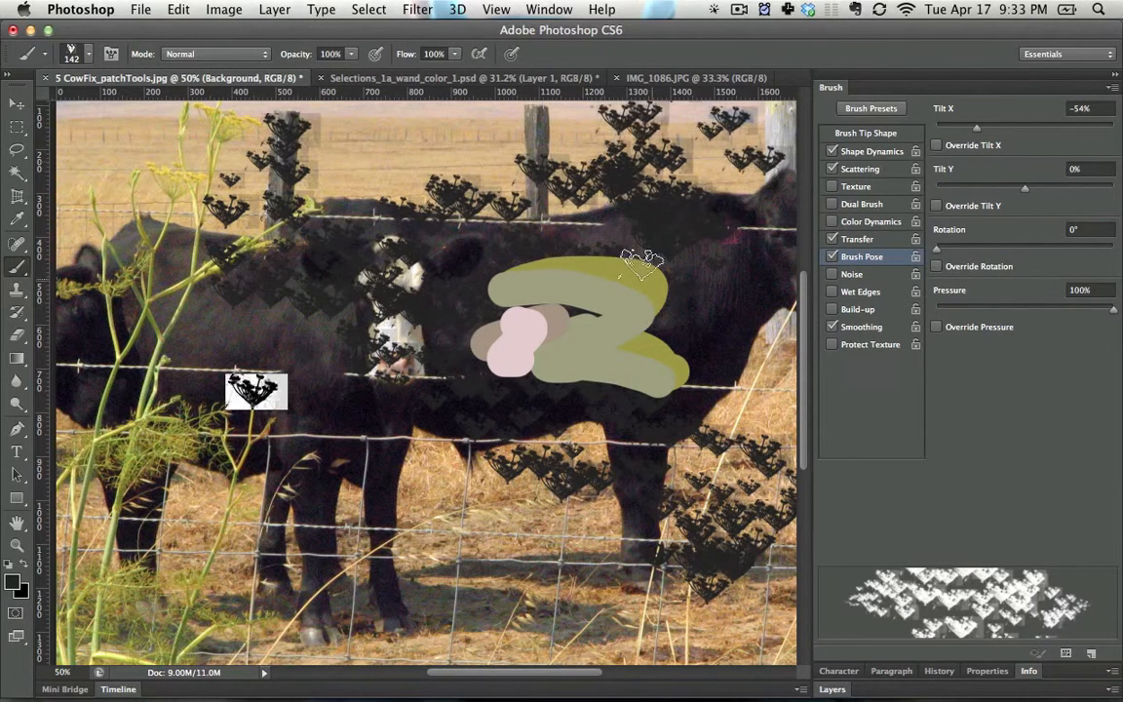
Step: Set the brush's Angle Jitter to 56% in Shape Dynamics and paint rotated flowers over the front cow and the grass below
left_click(847, 172)
left_click(862, 154)
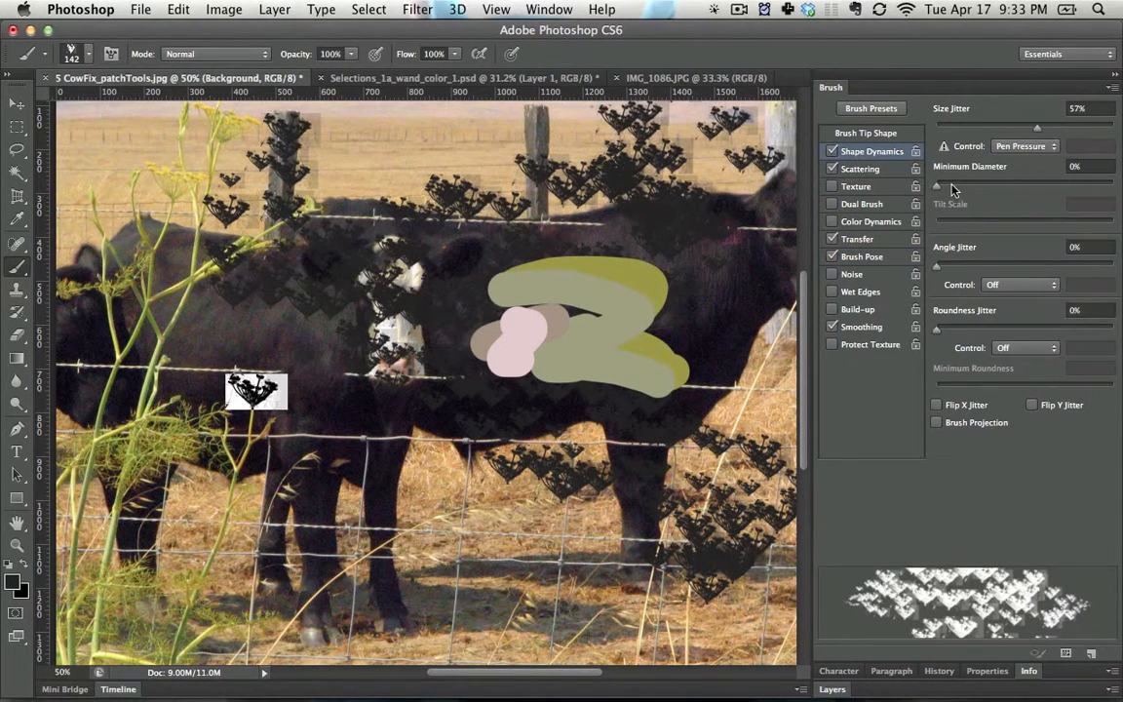
left_click_drag(960, 271, 1036, 265)
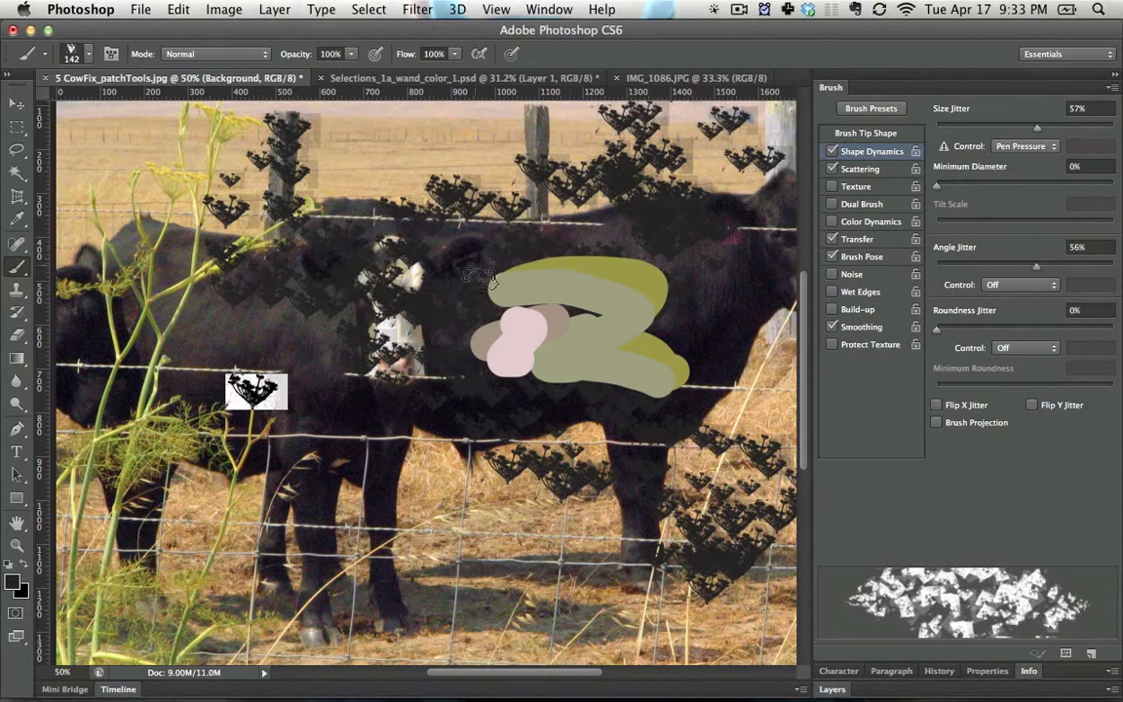
mouse_move(430, 244)
left_mouse_down()
mouse_move(343, 424)
mouse_move(488, 573)
mouse_move(473, 468)
left_mouse_up()
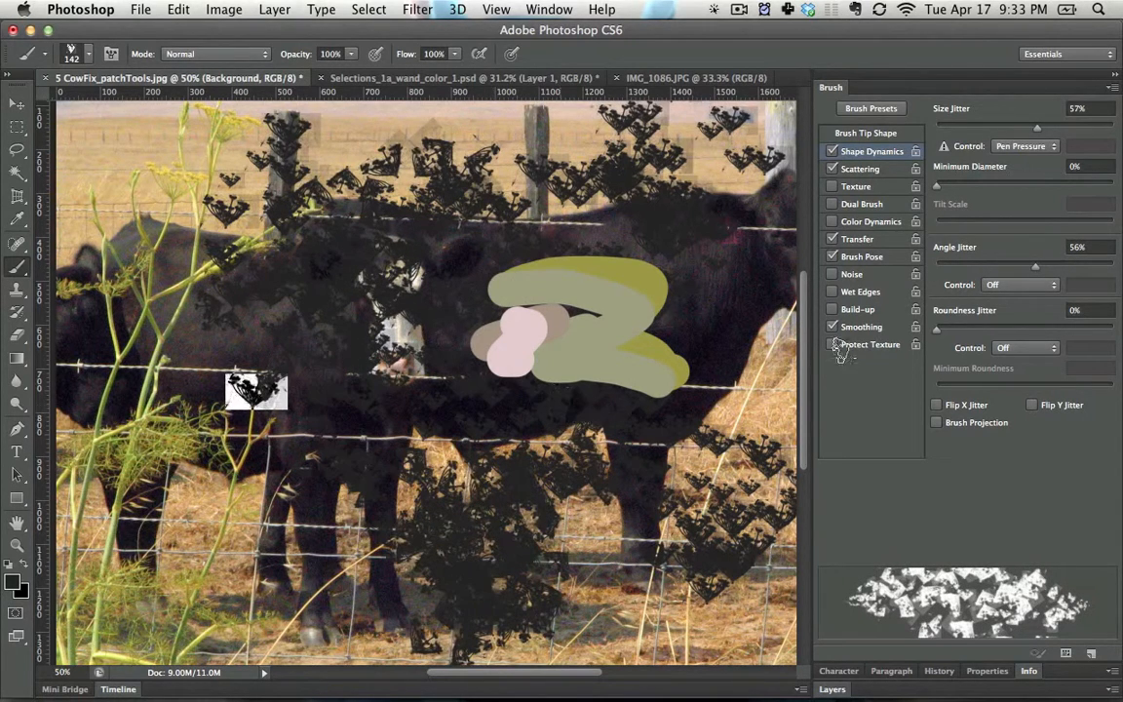
Step: Enable Color Dynamics with 37% Hue Jitter and set the foreground colour to pure red ff0000
left_click(869, 222)
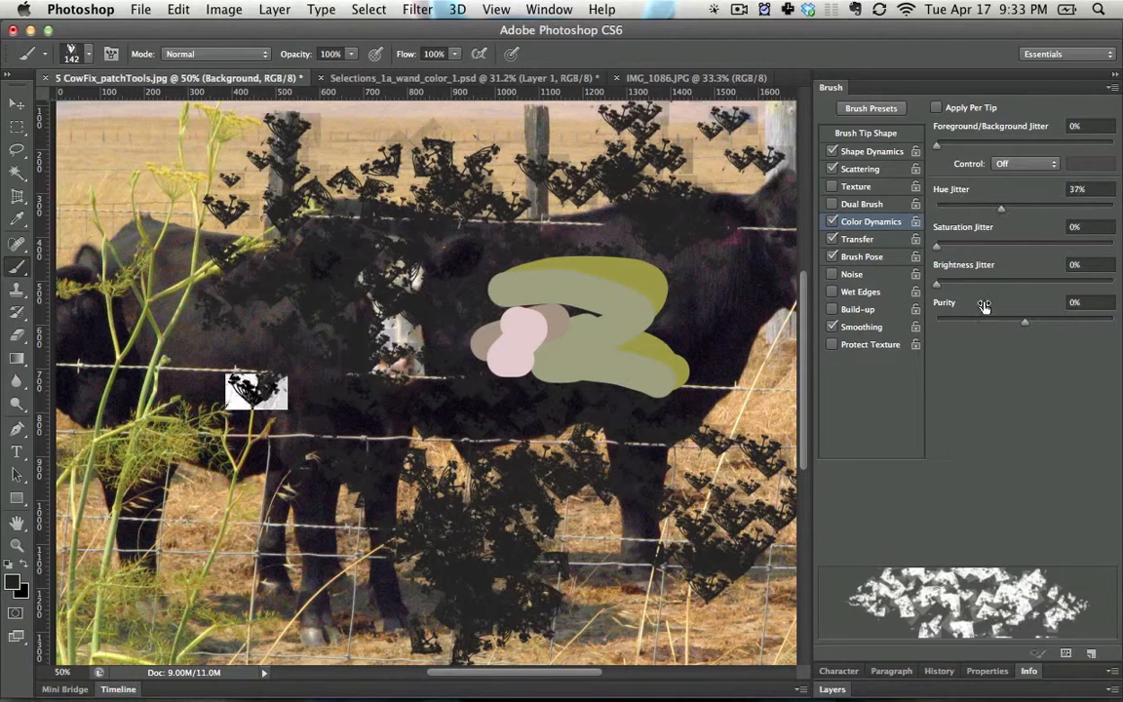
left_click(13, 583)
left_click(522, 408)
left_click_drag(521, 409, 700, 330)
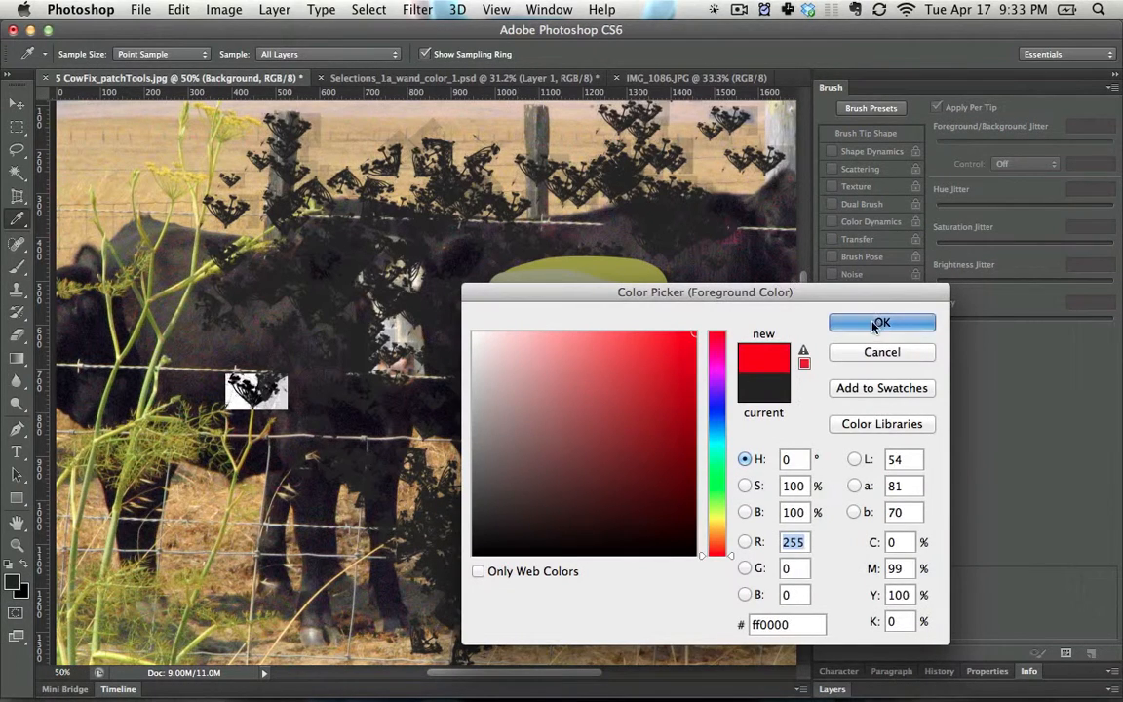
left_click(875, 325)
Step: Set the background colour to dusty pink c06d6d, paint a trial stroke down the cow photo and undo it
left_click(23, 591)
left_click(569, 388)
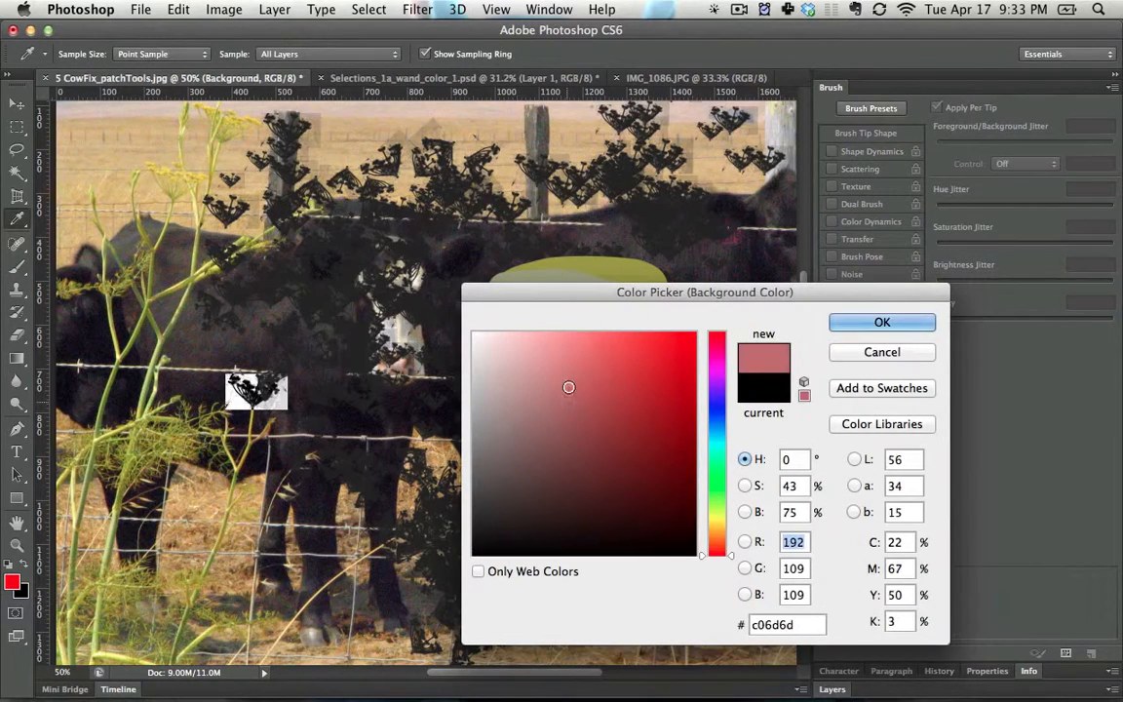
left_click(840, 331)
mouse_move(575, 147)
left_mouse_down()
mouse_move(357, 229)
mouse_move(458, 468)
mouse_move(527, 575)
left_mouse_up()
key("super+z")
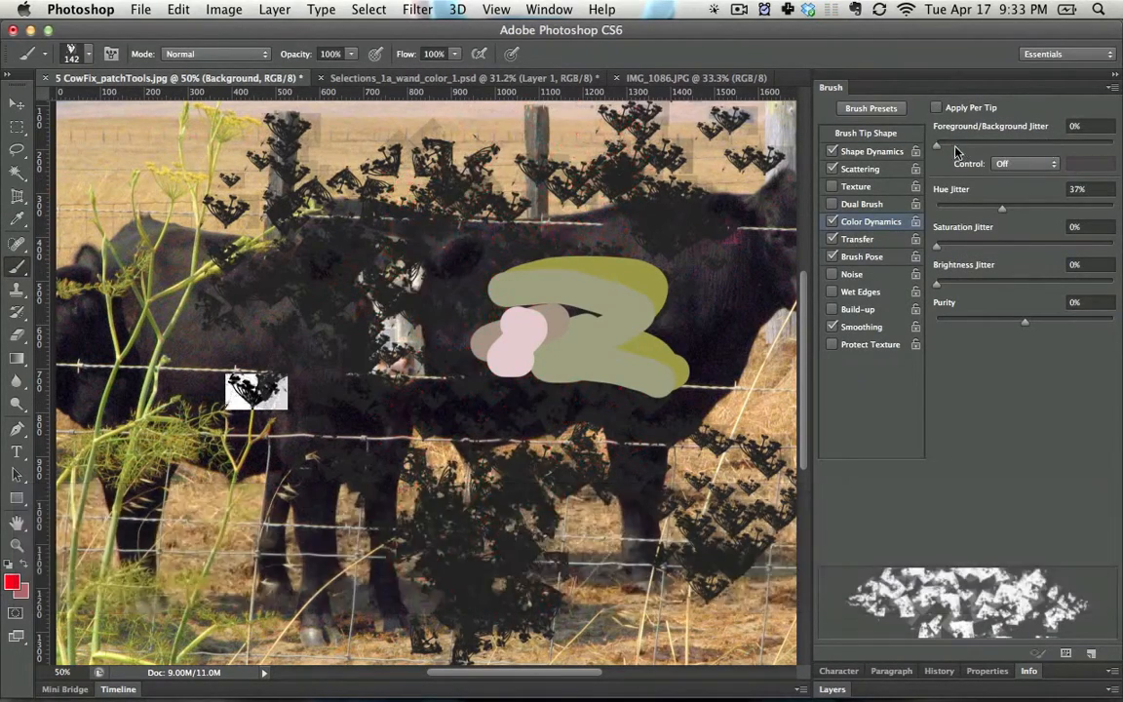
Step: Set Color Dynamics to 63% Foreground/Background, 56% Hue, 26% Saturation and 43% Brightness Jitter with -29% Purity, and paint flowers over the cows
left_click(1026, 142)
left_click_drag(996, 206, 1036, 207)
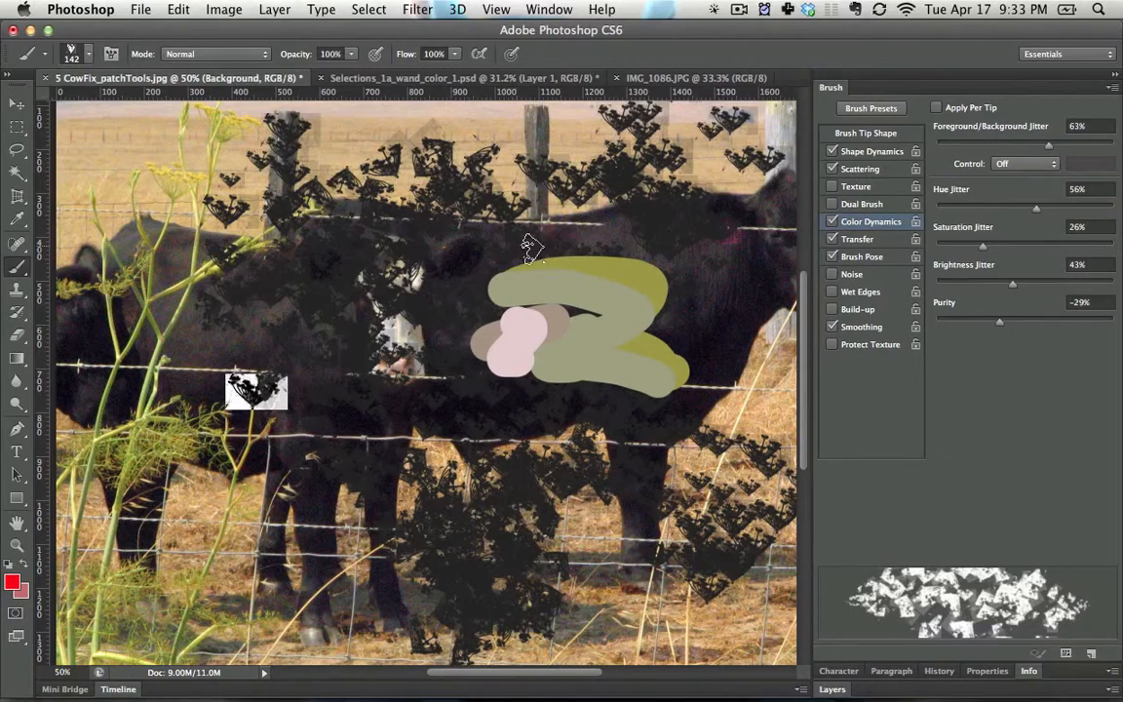
mouse_move(575, 177)
left_mouse_down()
mouse_move(385, 234)
mouse_move(366, 453)
mouse_move(434, 493)
mouse_move(185, 263)
left_mouse_up()
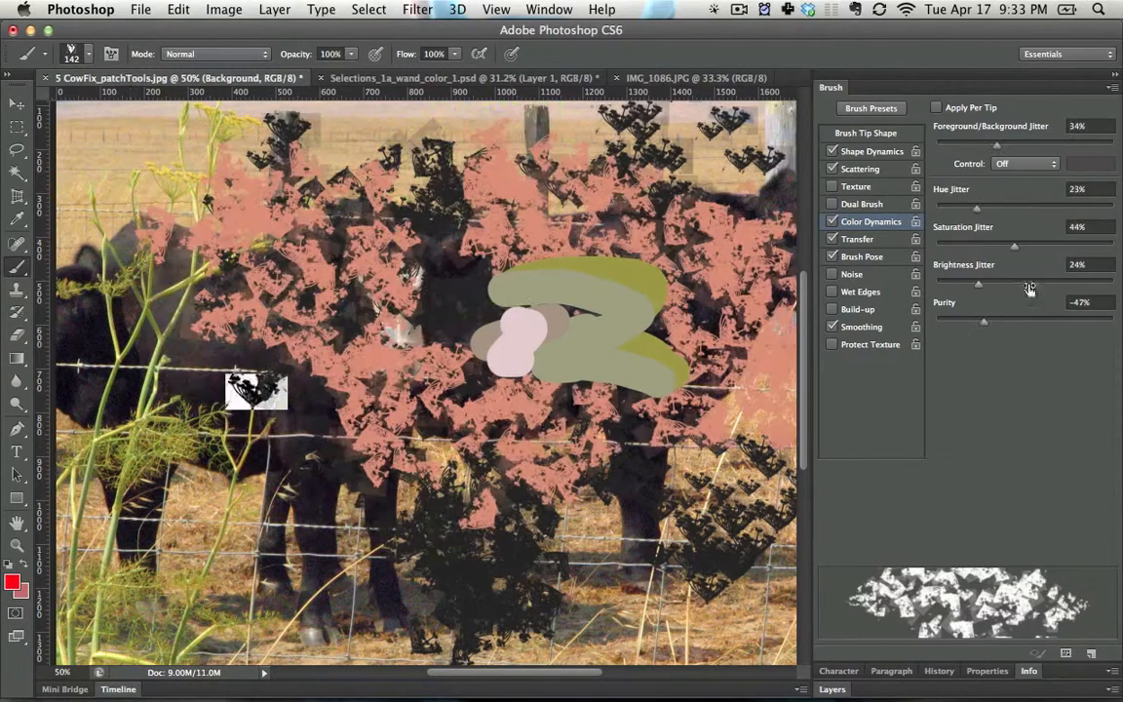
Step: Paint peach flowers across the cows and grass on Layer 2
left_click(870, 152)
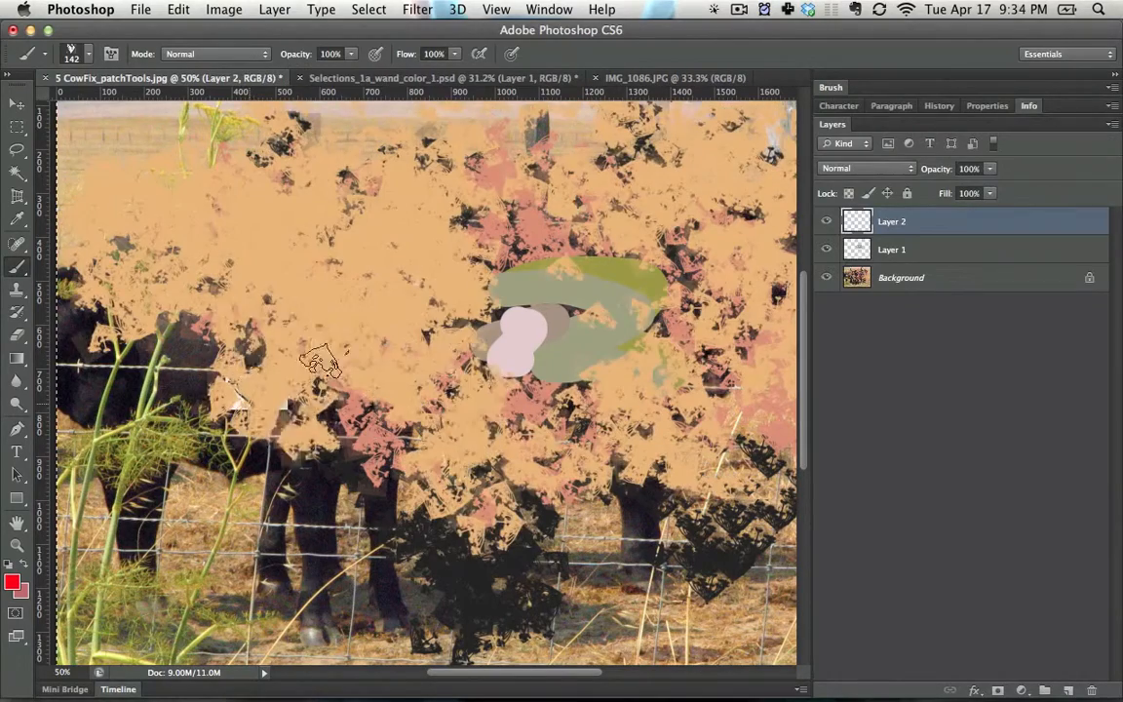
left_click_drag(234, 399, 256, 475)
mouse_move(544, 594)
left_mouse_down()
mouse_move(322, 429)
mouse_move(507, 478)
mouse_move(633, 468)
mouse_move(44, 415)
left_mouse_up()
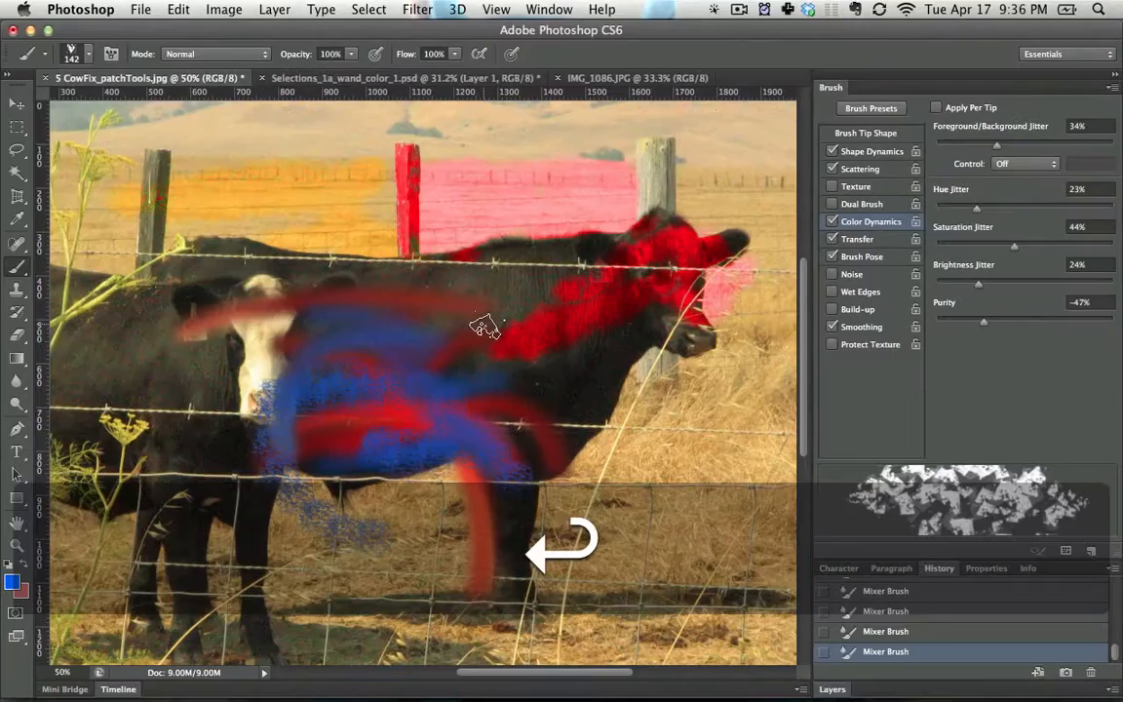
Step: Paint blue-violet flowers over the rear cow, enable Apply Per Tip in Color Dynamics and paint more flowers over the same area
mouse_move(482, 321)
left_mouse_down()
mouse_move(286, 335)
mouse_move(640, 298)
mouse_move(378, 341)
mouse_move(435, 509)
mouse_move(396, 460)
mouse_move(352, 479)
mouse_move(332, 427)
mouse_move(568, 406)
left_mouse_up()
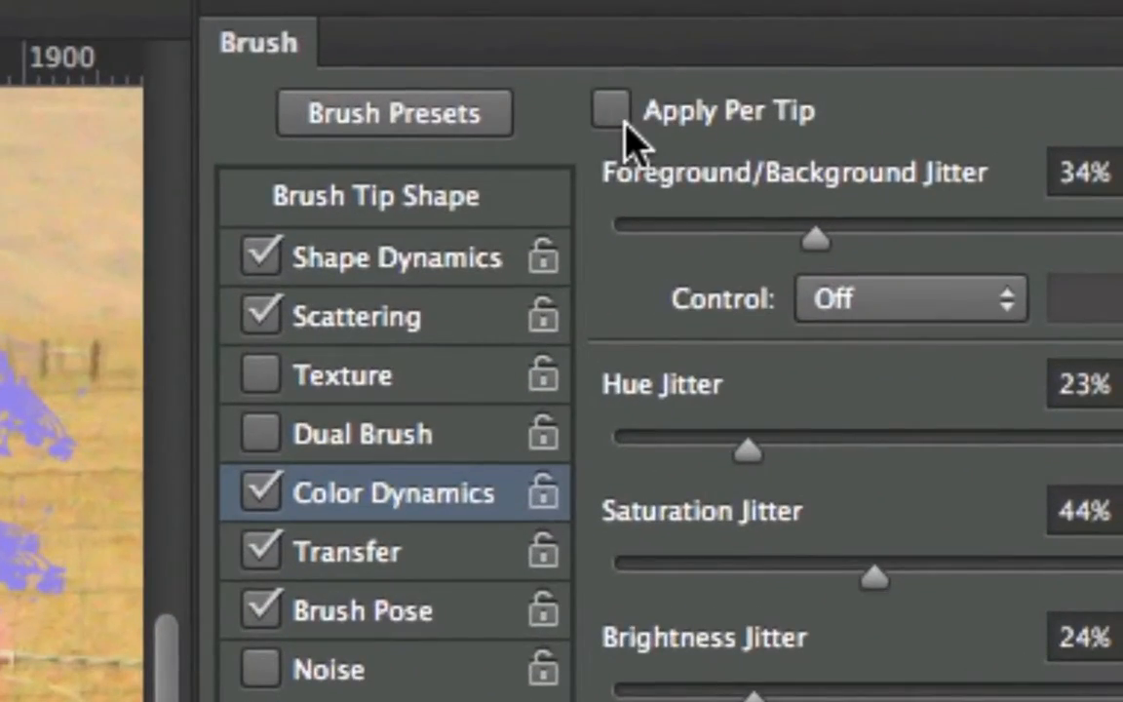
left_click(612, 109)
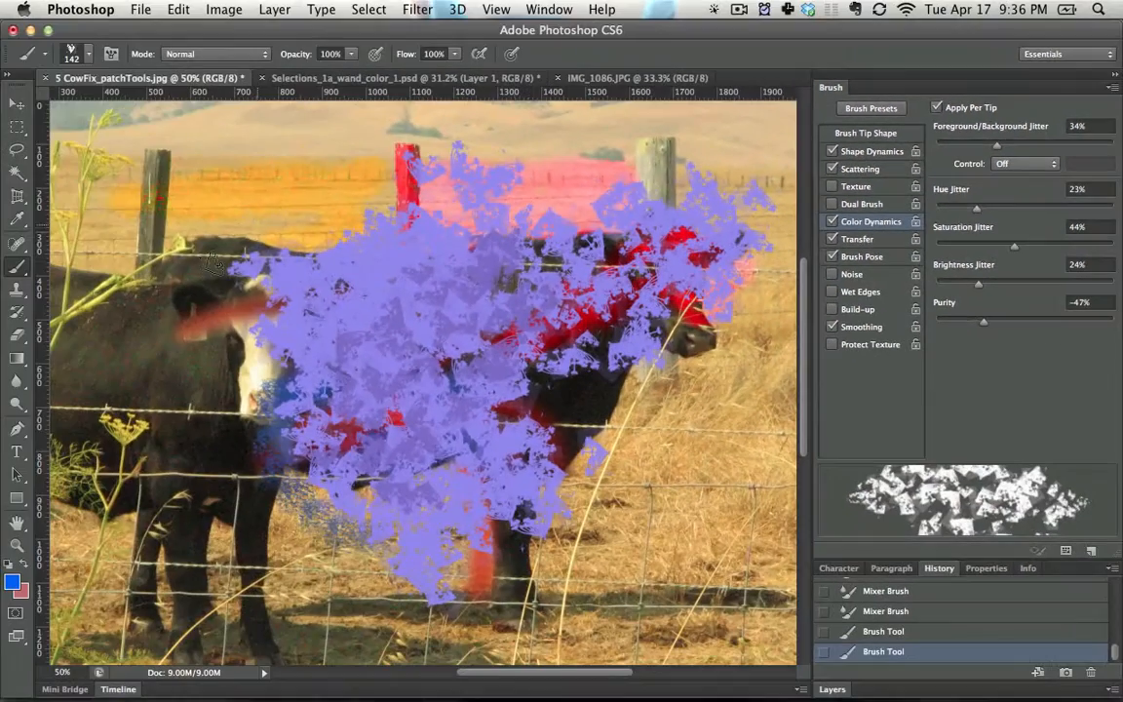
mouse_move(468, 175)
left_mouse_down()
mouse_move(200, 231)
mouse_move(513, 276)
mouse_move(125, 341)
mouse_move(258, 393)
mouse_move(478, 421)
mouse_move(386, 460)
left_mouse_up()
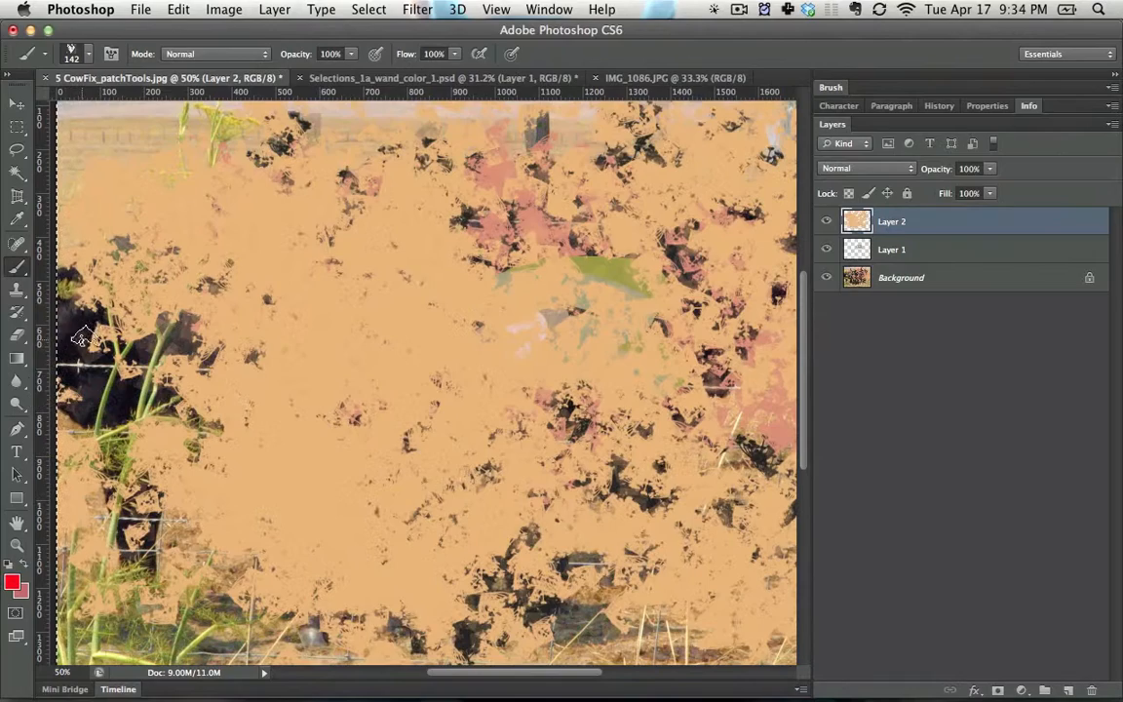
Step: Paint salmon and rose flowers over the peach ones on Layer 2
mouse_move(604, 176)
left_mouse_down()
mouse_move(624, 225)
mouse_move(215, 410)
mouse_move(563, 566)
mouse_move(580, 429)
mouse_move(419, 254)
mouse_move(487, 146)
mouse_move(409, 195)
mouse_move(604, 551)
mouse_move(736, 551)
mouse_move(644, 261)
left_mouse_up()
left_click(250, 587)
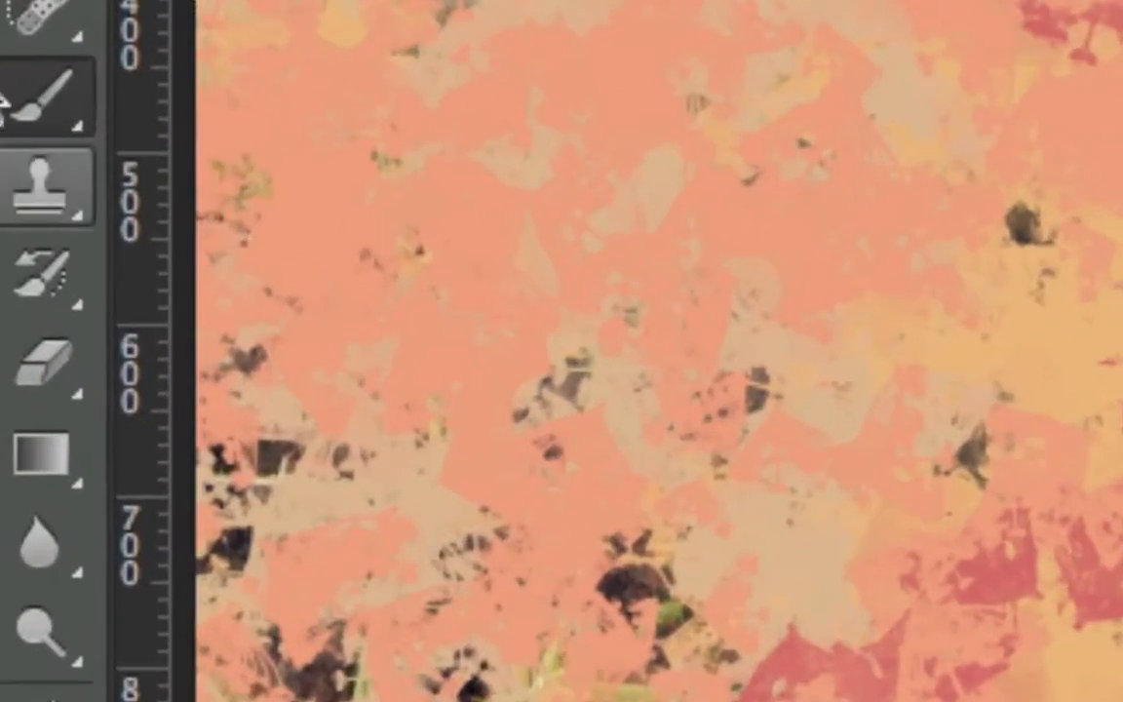
Step: Try a 1 px red zigzag line with the Pencil Tool across Layer 2 and undo it
left_click(29, 256)
left_click(241, 171)
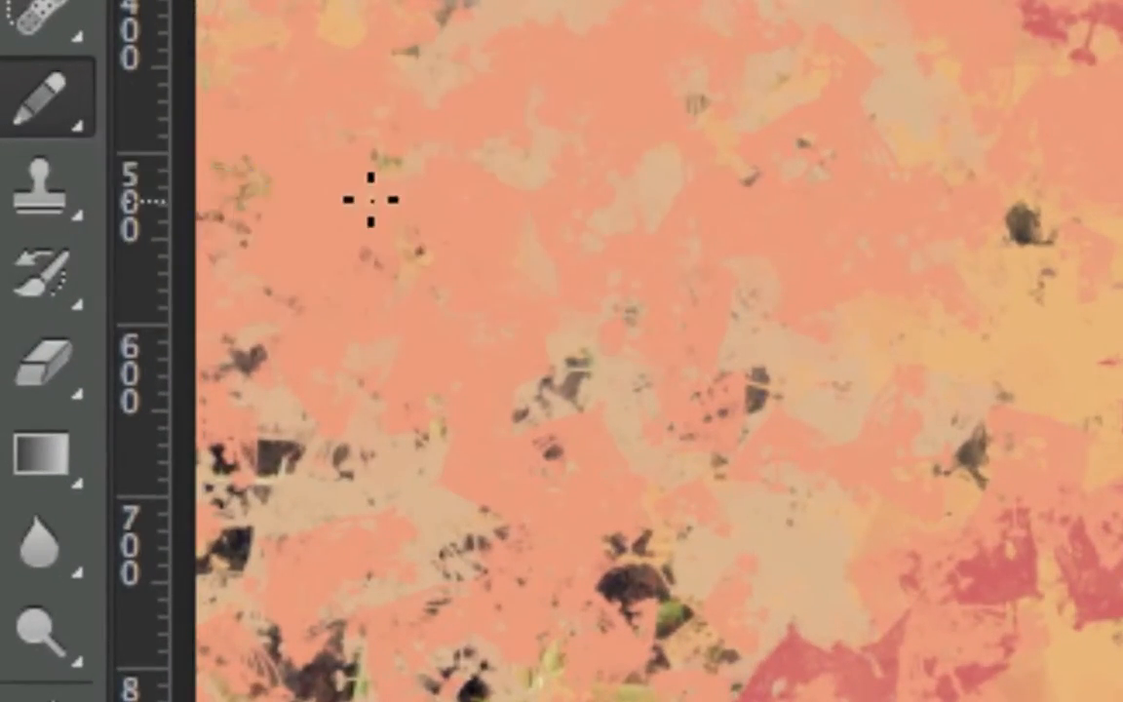
left_click_drag(117, 283, 529, 329)
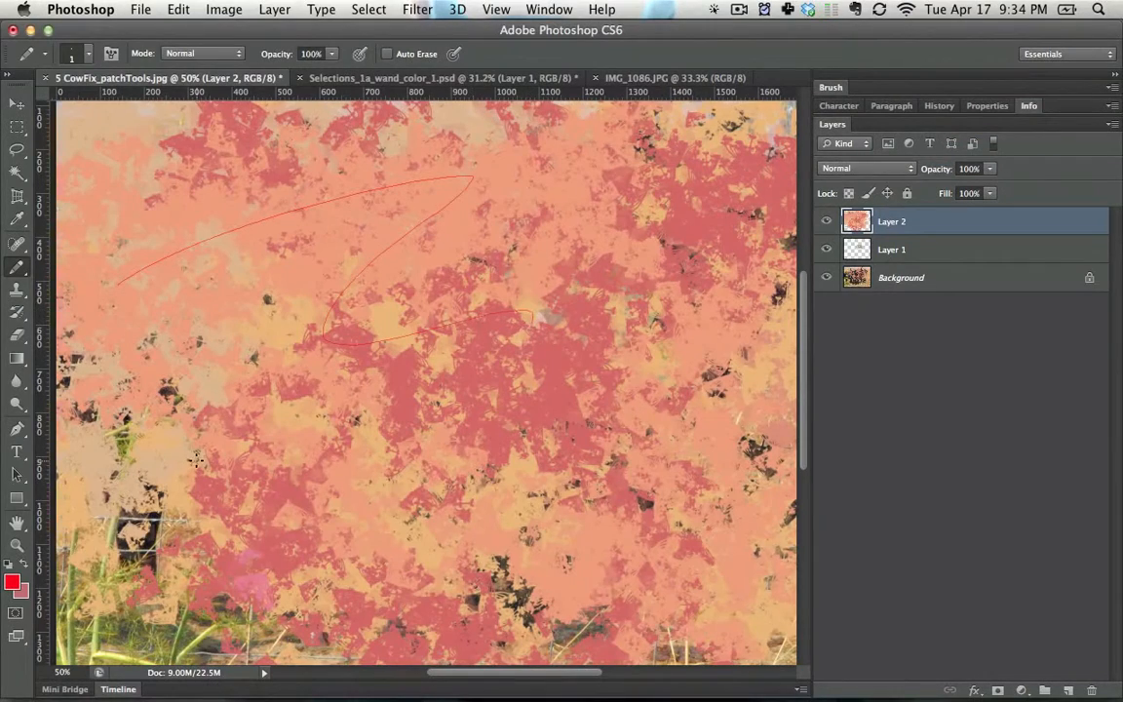
key("cmd+z")
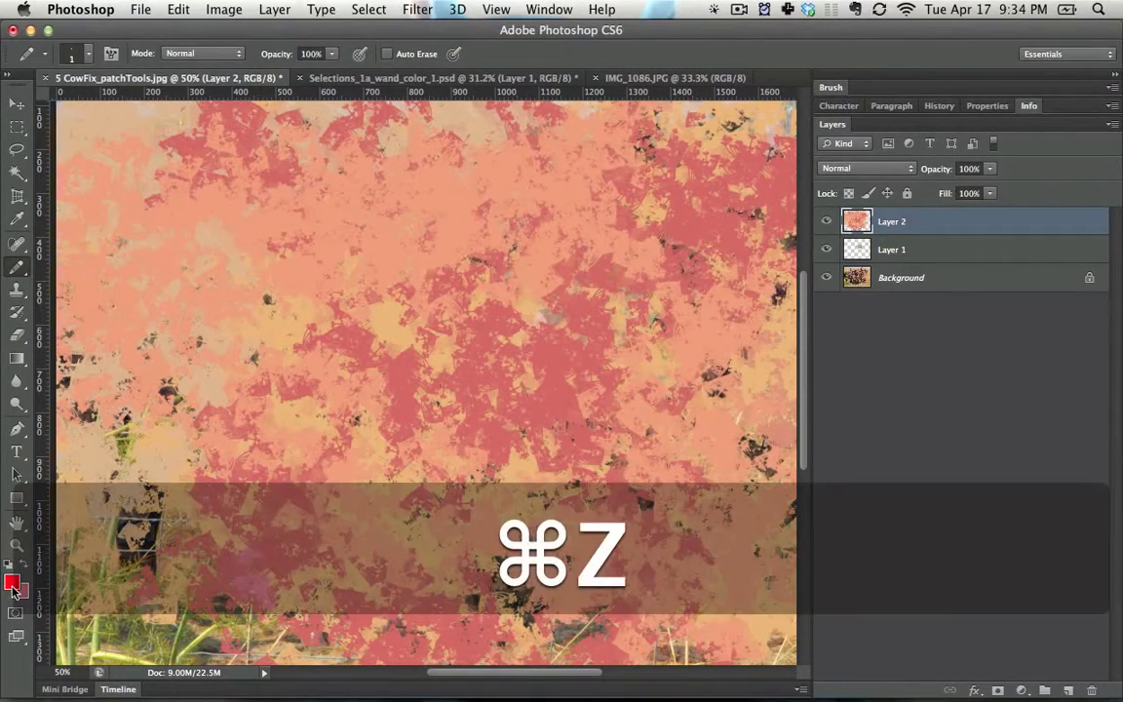
Step: Set the foreground colour to near-black and enlarge the pencil tip to 15 px
key("i")
left_click(12, 582)
left_click(504, 525)
left_click(848, 327)
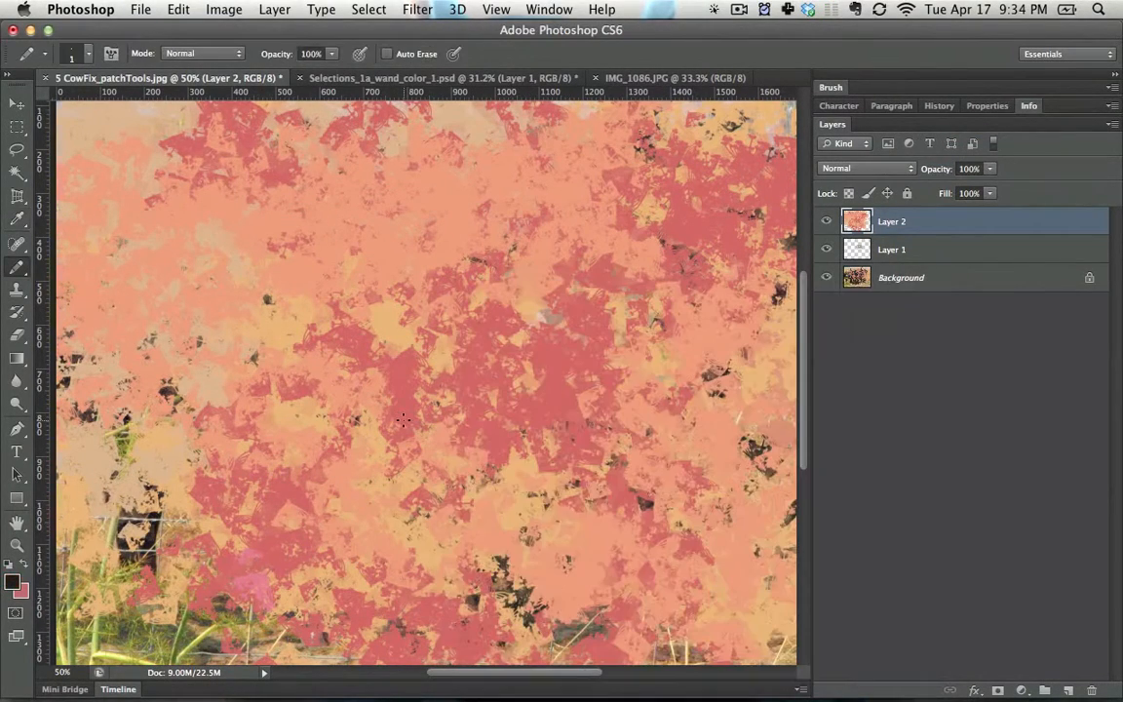
key("bracketright")
key("bracketright")
key("bracketright")
key("bracketright")
key("bracketright")
key("bracketright")
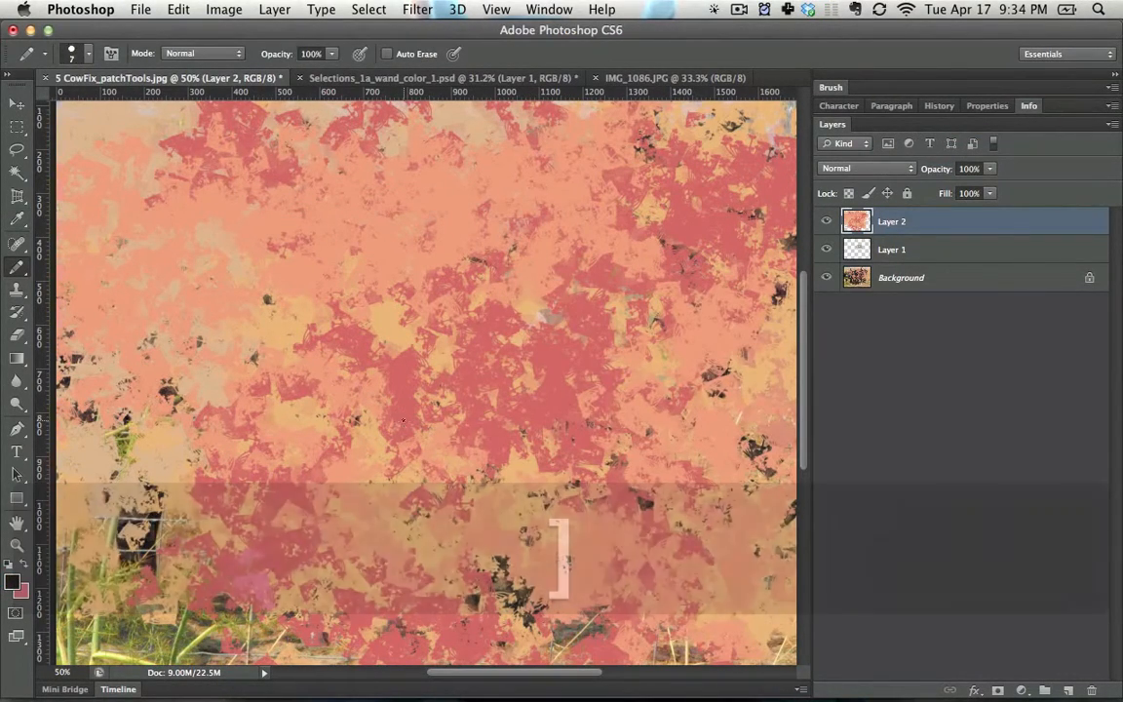
Step: Draw a curved arrow and a cartoon face with eyes, eyebrows and an open mouth on Layer 2 with the pencil
mouse_move(251, 273)
left_mouse_down()
mouse_move(628, 265)
mouse_move(498, 421)
left_mouse_up()
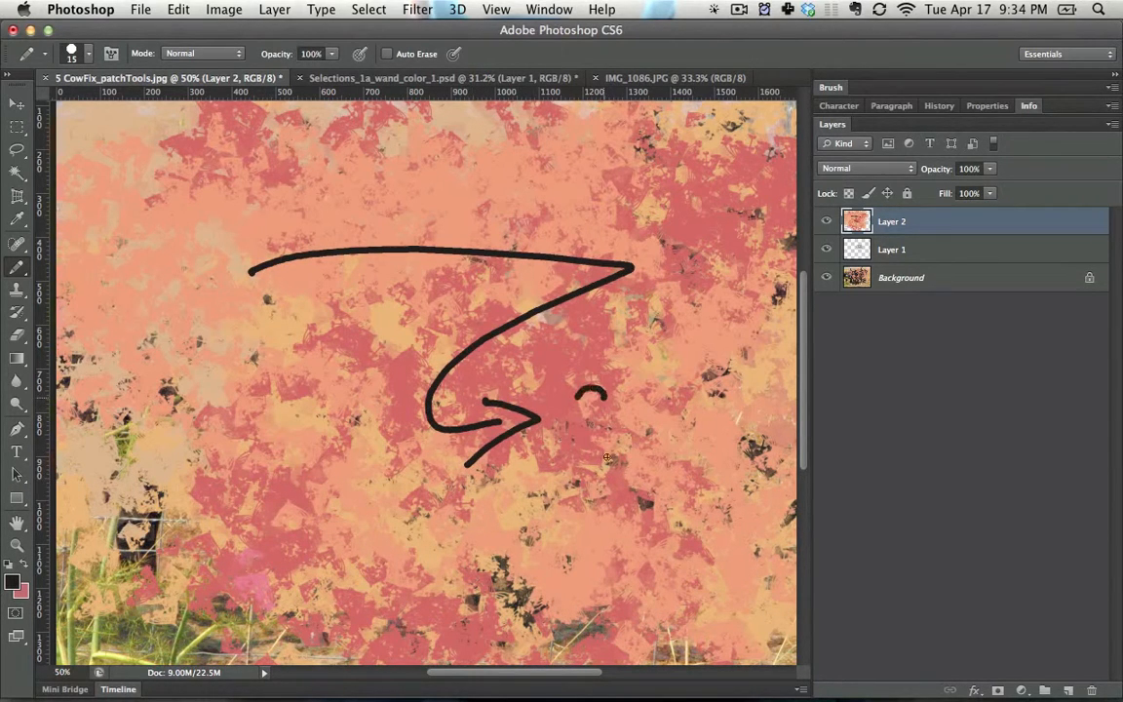
mouse_move(606, 457)
left_mouse_down()
mouse_move(680, 372)
mouse_move(612, 423)
mouse_move(711, 410)
left_mouse_up()
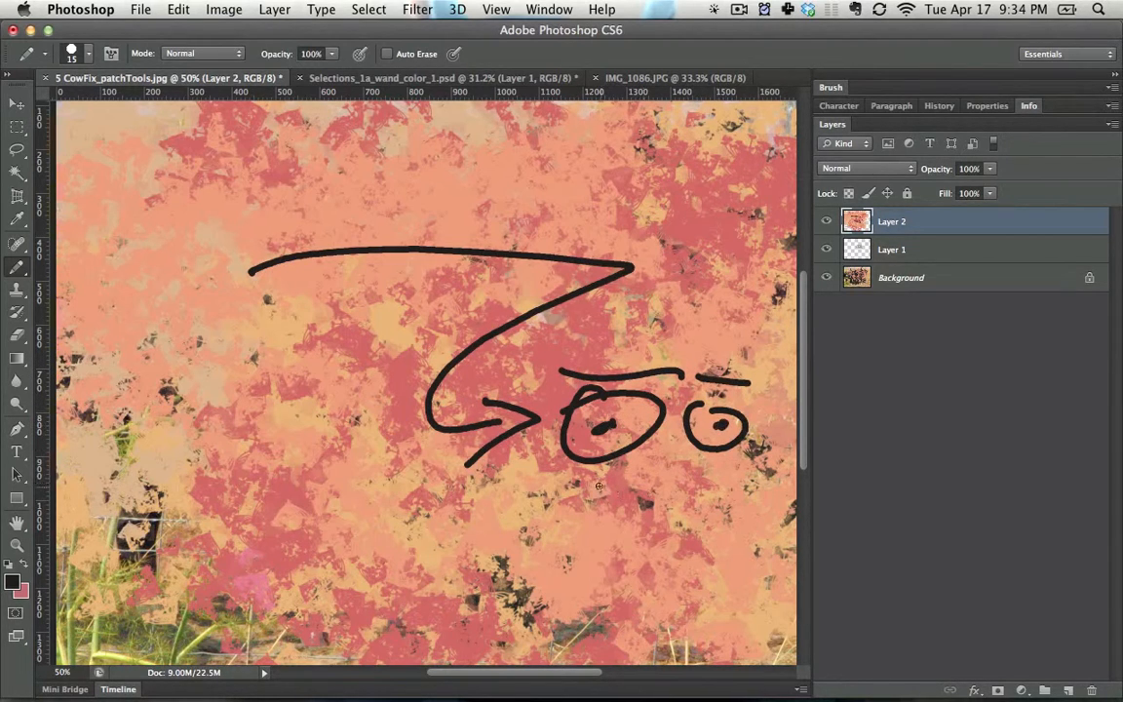
mouse_move(582, 472)
left_mouse_down()
mouse_move(818, 431)
mouse_move(595, 535)
left_mouse_up()
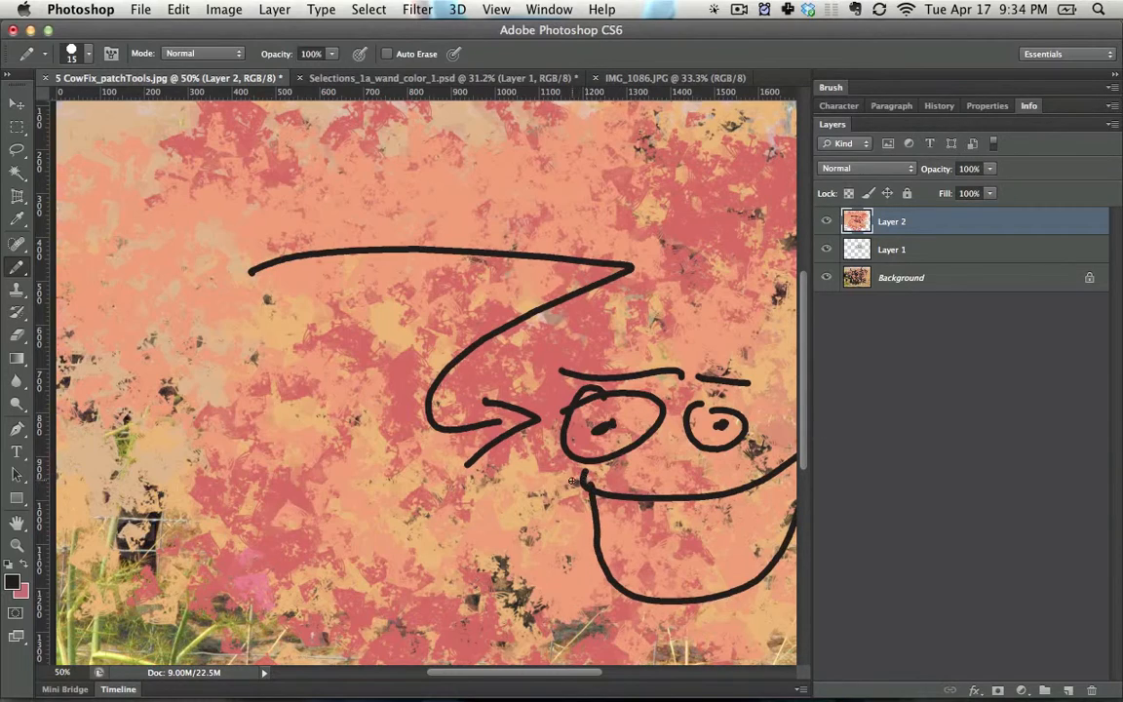
Step: Switch to the Color Replacement Tool and revert the image to its opening snapshot, 5 CowFix_patchTools.jpg, in the history
left_click(15, 276)
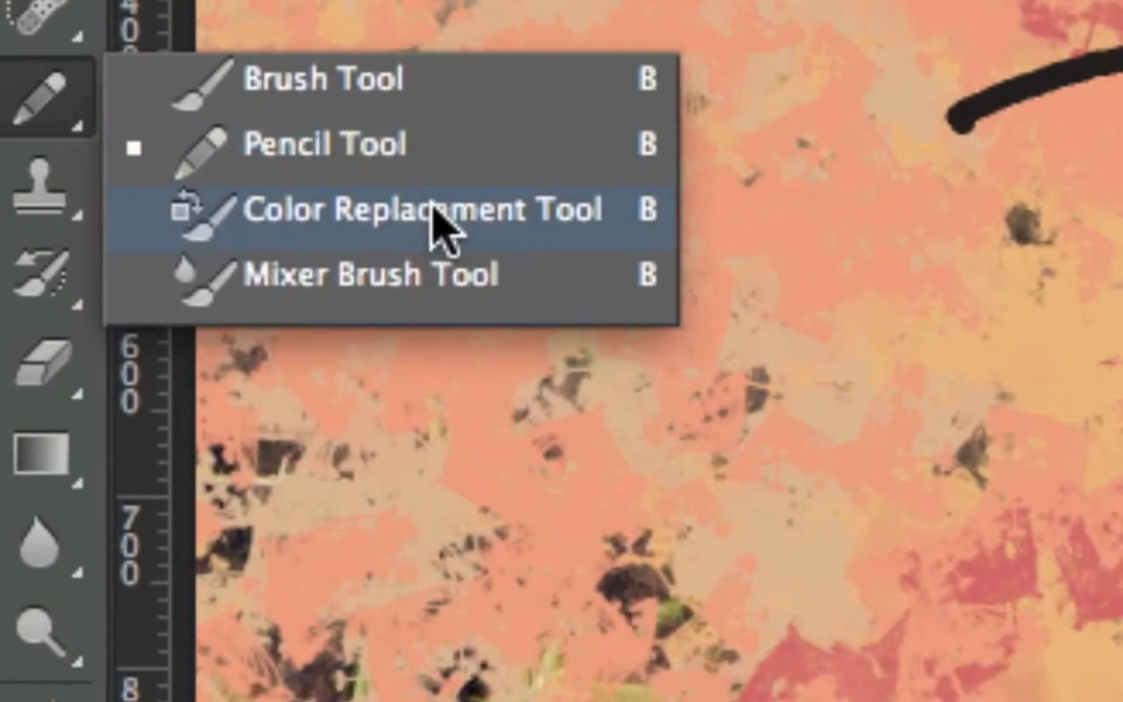
left_click(436, 220)
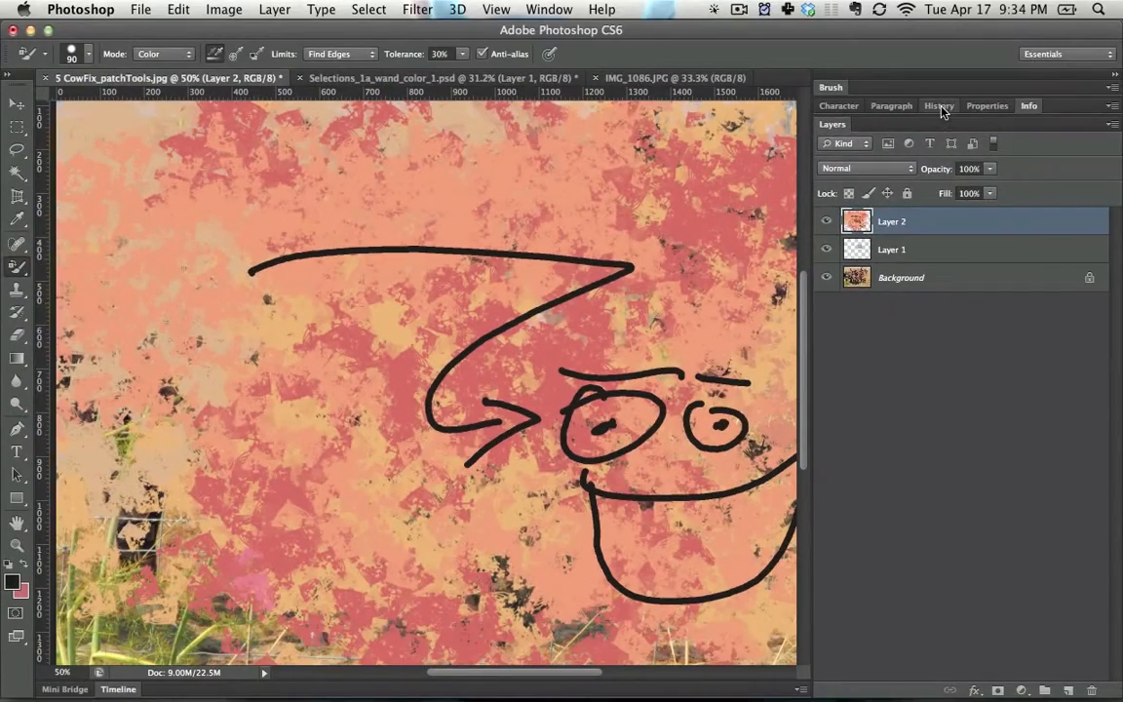
left_click(940, 106)
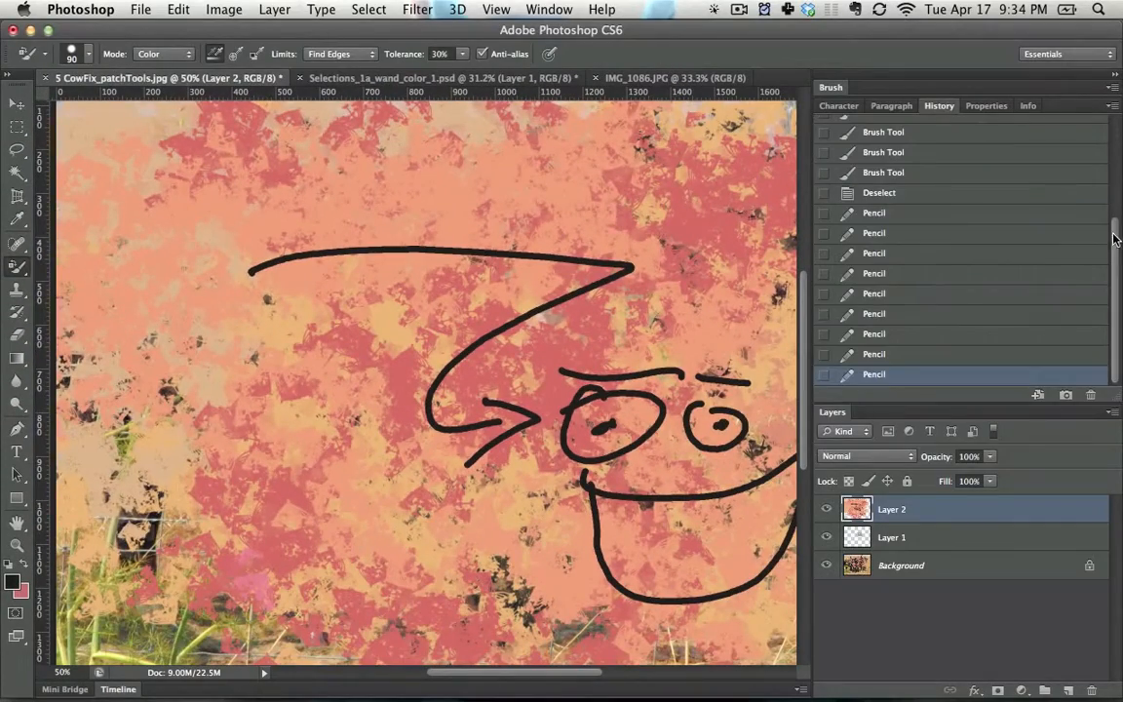
scroll(1004, 217, "up", 5)
left_click(1009, 138)
left_click(1010, 144)
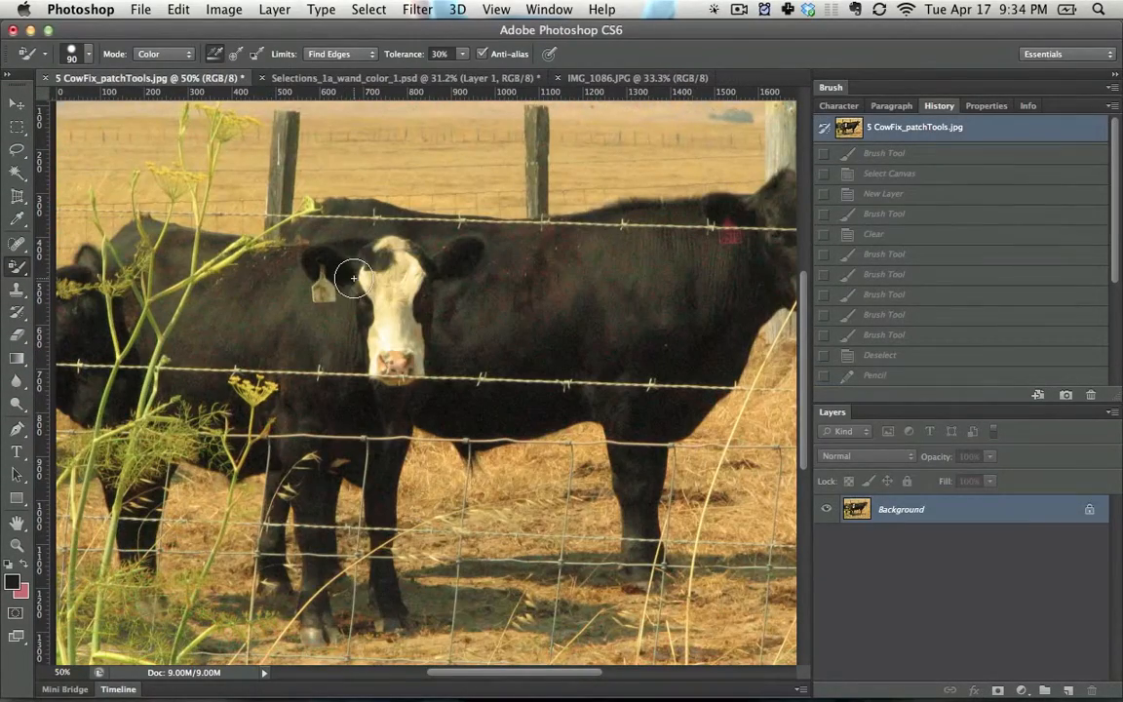
Step: Set the foreground colour to pure red ff0000 for the Color Replacement Tool
left_click_drag(357, 254, 207, 266)
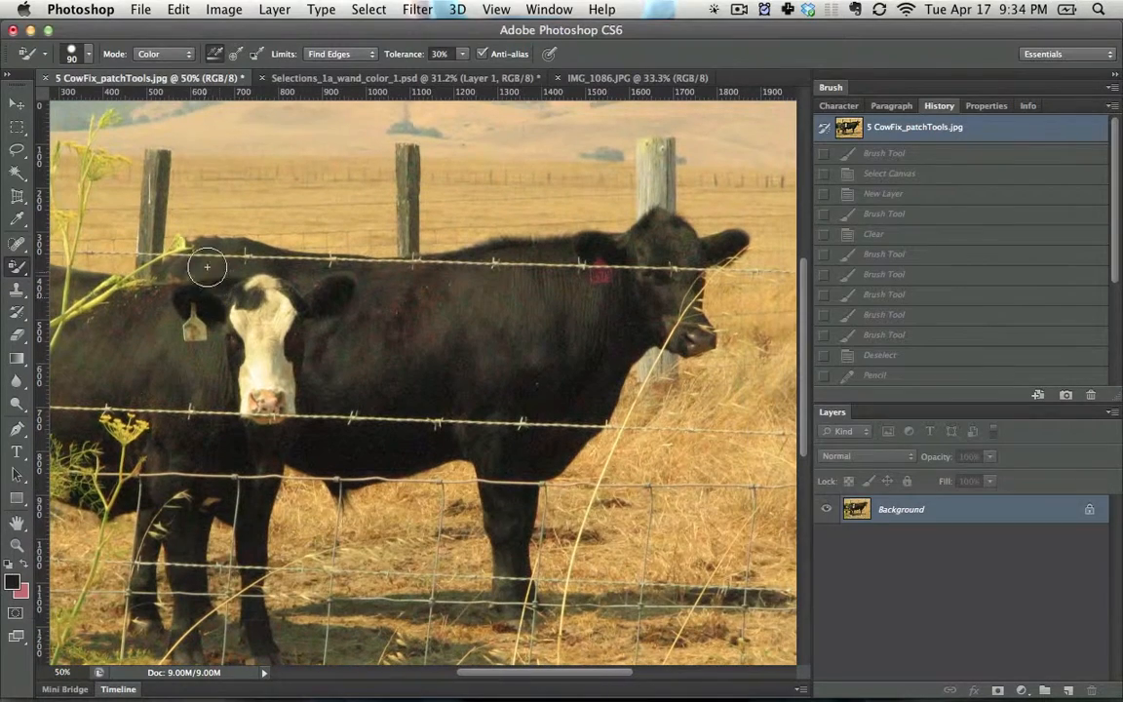
left_click(11, 581)
left_click(697, 332)
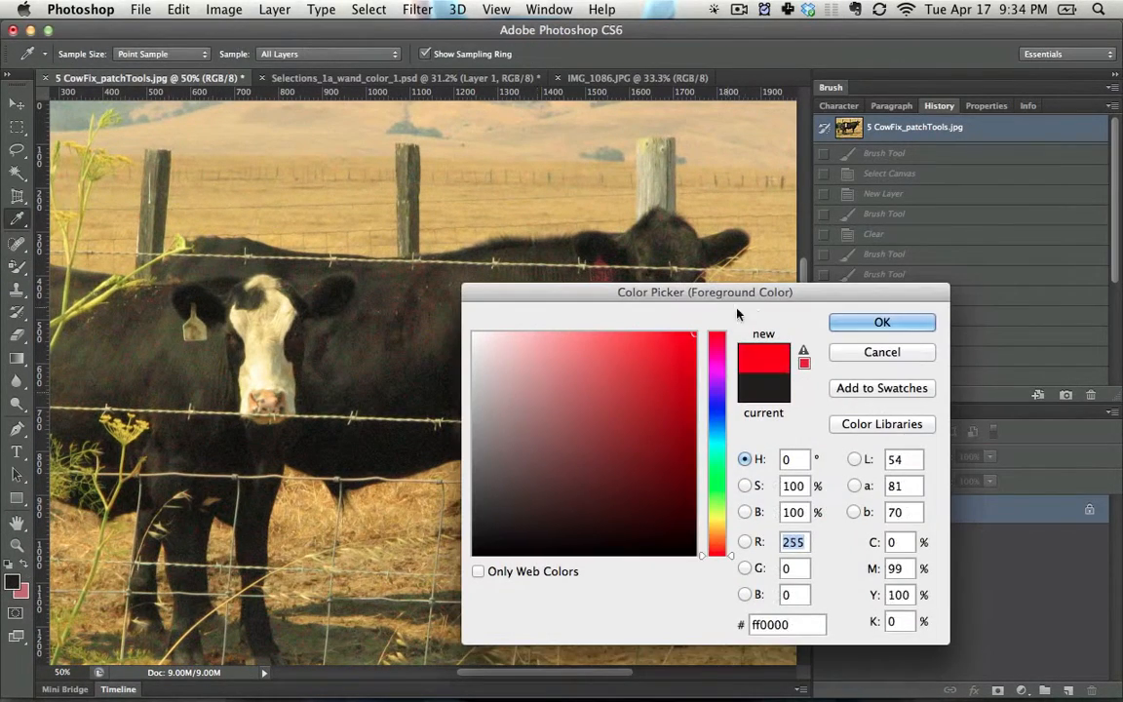
left_click(839, 324)
key("b")
Step: Recolour the field between the middle and far fence posts and the middle post itself with red
mouse_move(521, 175)
left_mouse_down()
mouse_move(435, 199)
mouse_move(455, 252)
mouse_move(473, 231)
mouse_move(629, 223)
mouse_move(579, 230)
mouse_move(560, 190)
mouse_move(638, 179)
left_mouse_up()
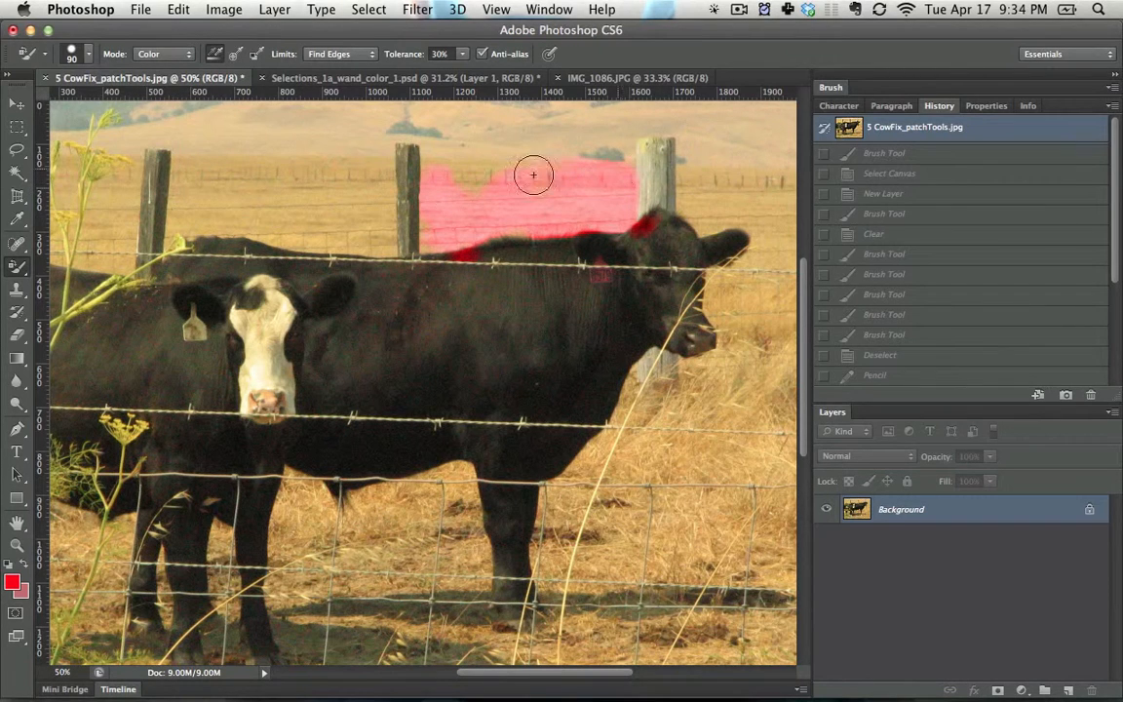
left_click_drag(456, 176, 446, 176)
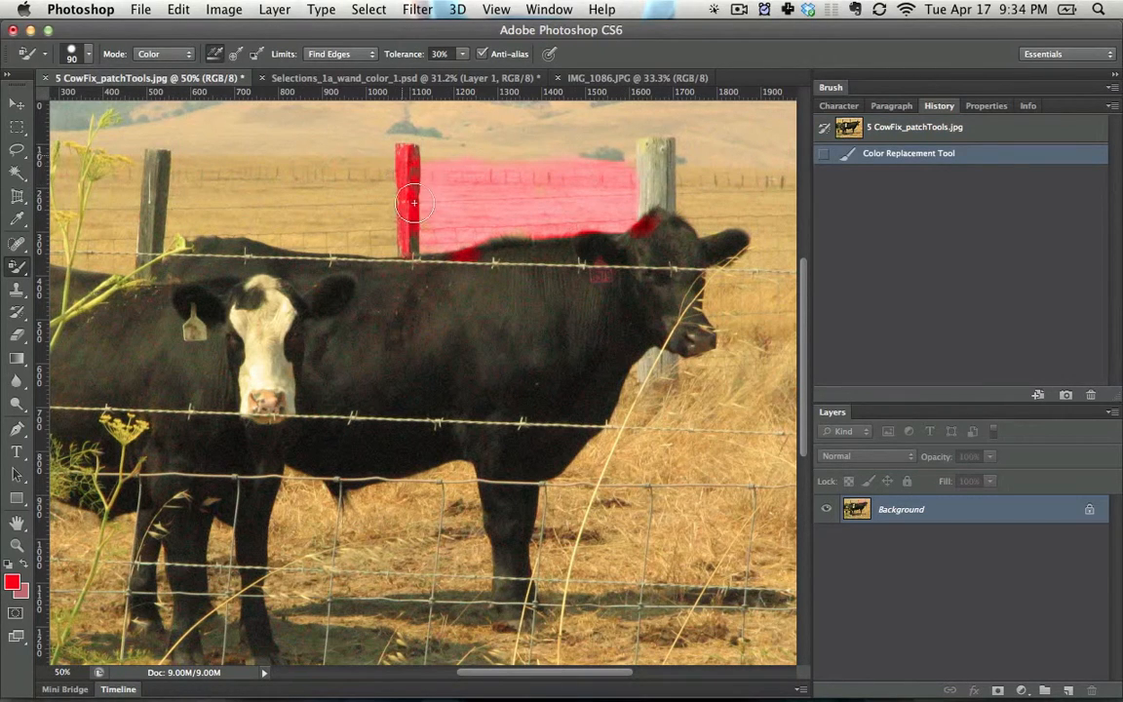
left_click_drag(421, 240, 428, 224)
right_click(436, 206)
left_click(421, 200)
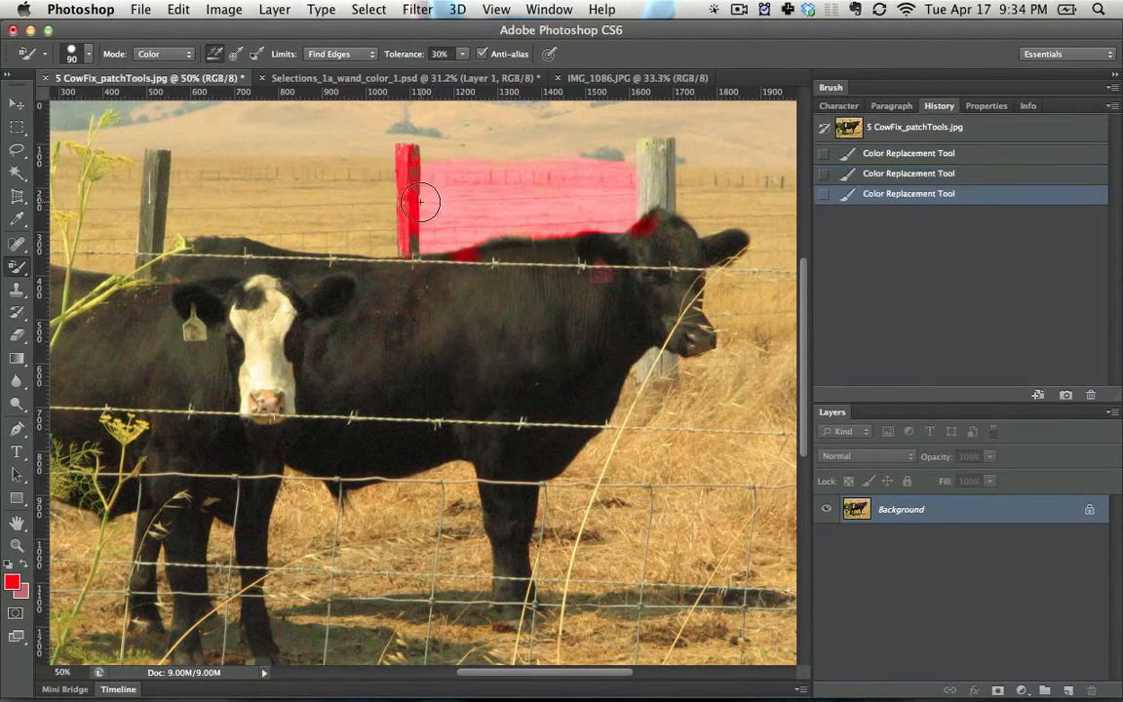
Step: Switch the Color Replacement mode to Saturation and paint over the field between the first and middle fence posts
left_click(182, 54)
left_click(177, 40)
mouse_move(364, 176)
left_mouse_down()
mouse_move(167, 207)
mouse_move(410, 239)
left_mouse_up()
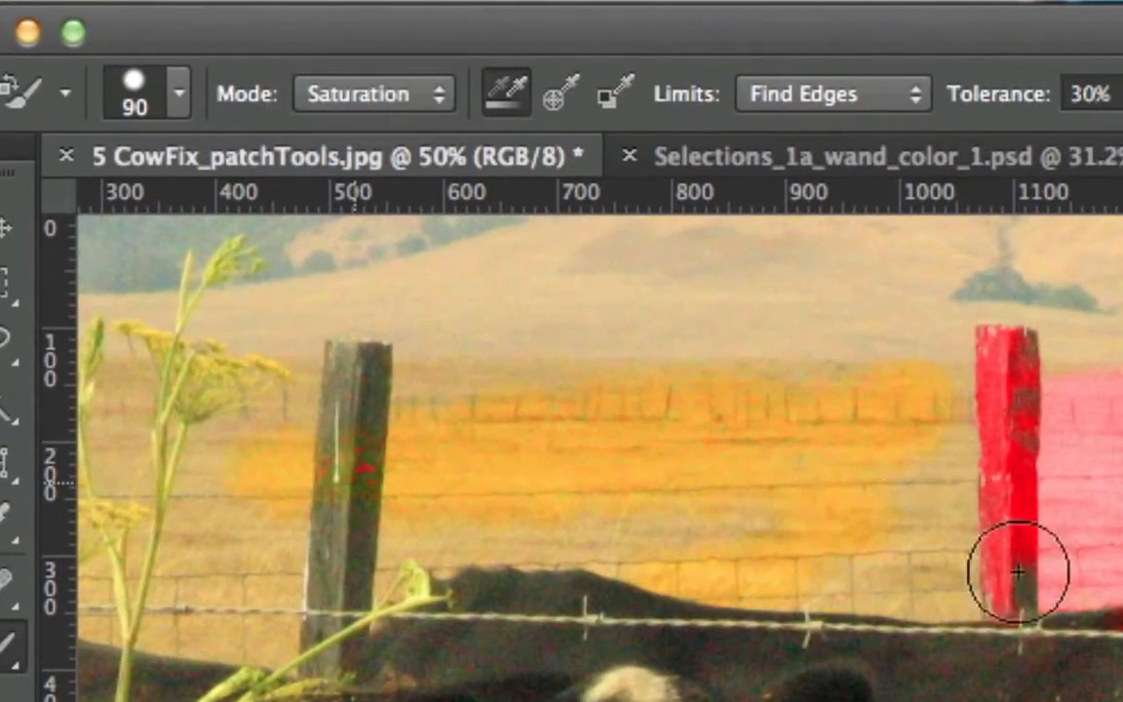
Step: Return the Color Replacement mode to Color and paint the rear cow's shoulder, neck and head red
left_click(385, 94)
left_click(395, 121)
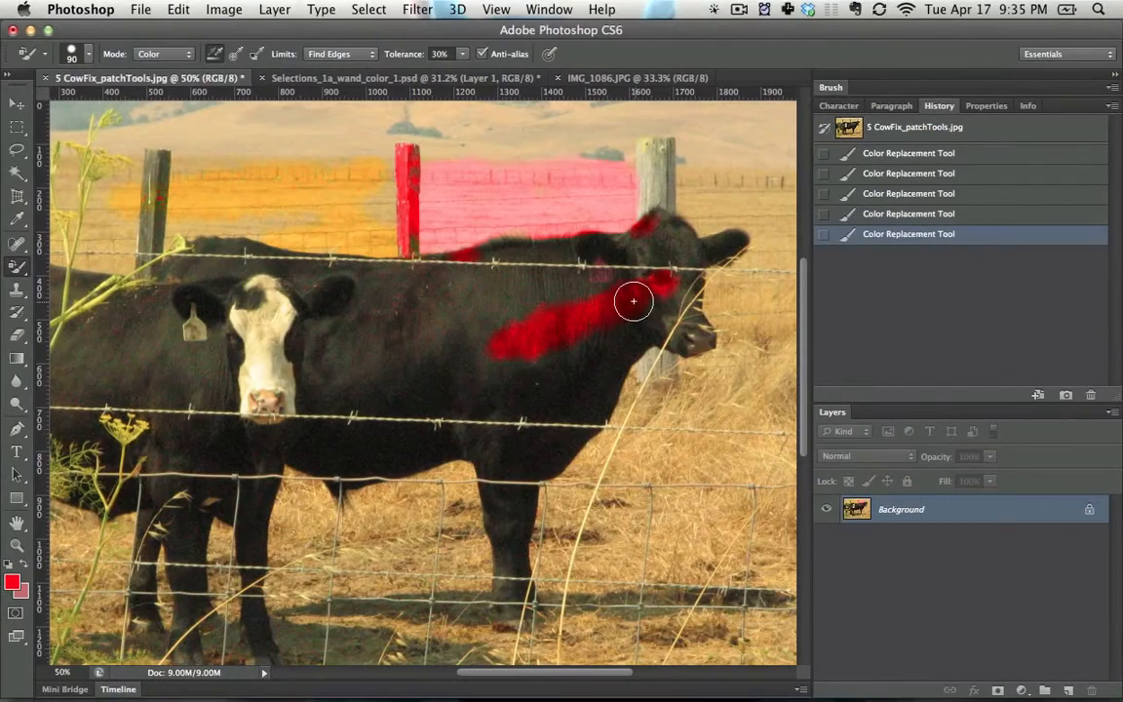
left_click_drag(633, 302, 722, 308)
left_click_drag(565, 252, 512, 261)
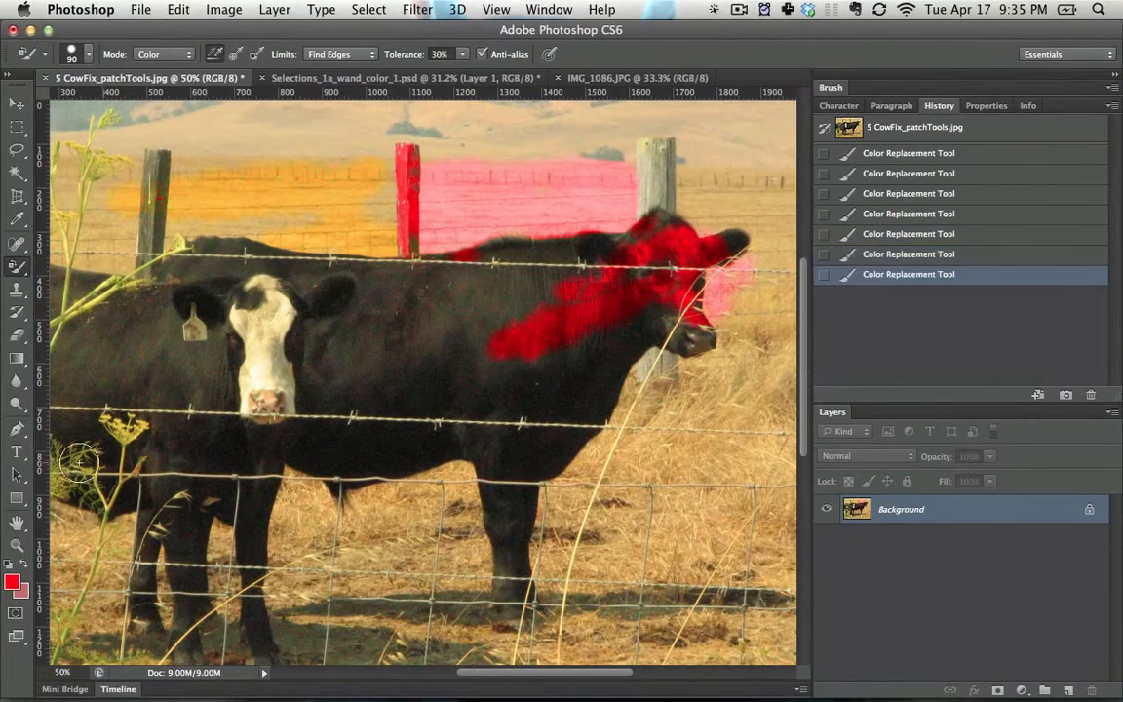
Step: With the Mixer Brush Tool, paint overlapping red strokes from beside the rear cow's front leg up and across its belly
left_click(19, 266)
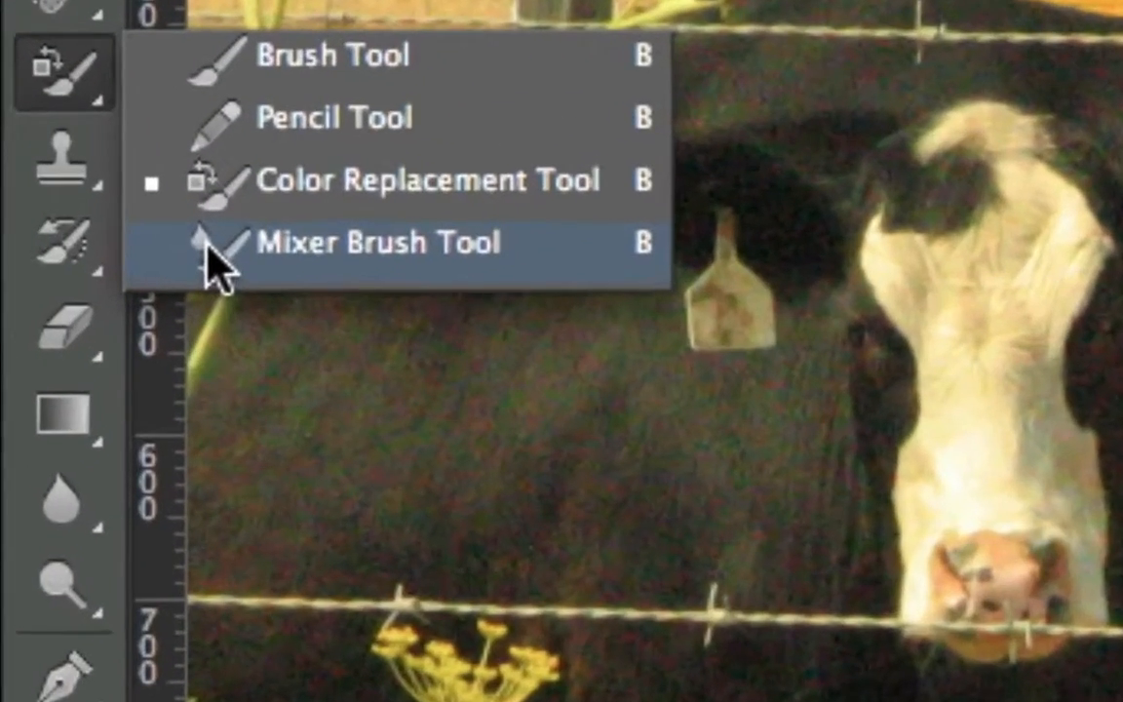
left_click(208, 250)
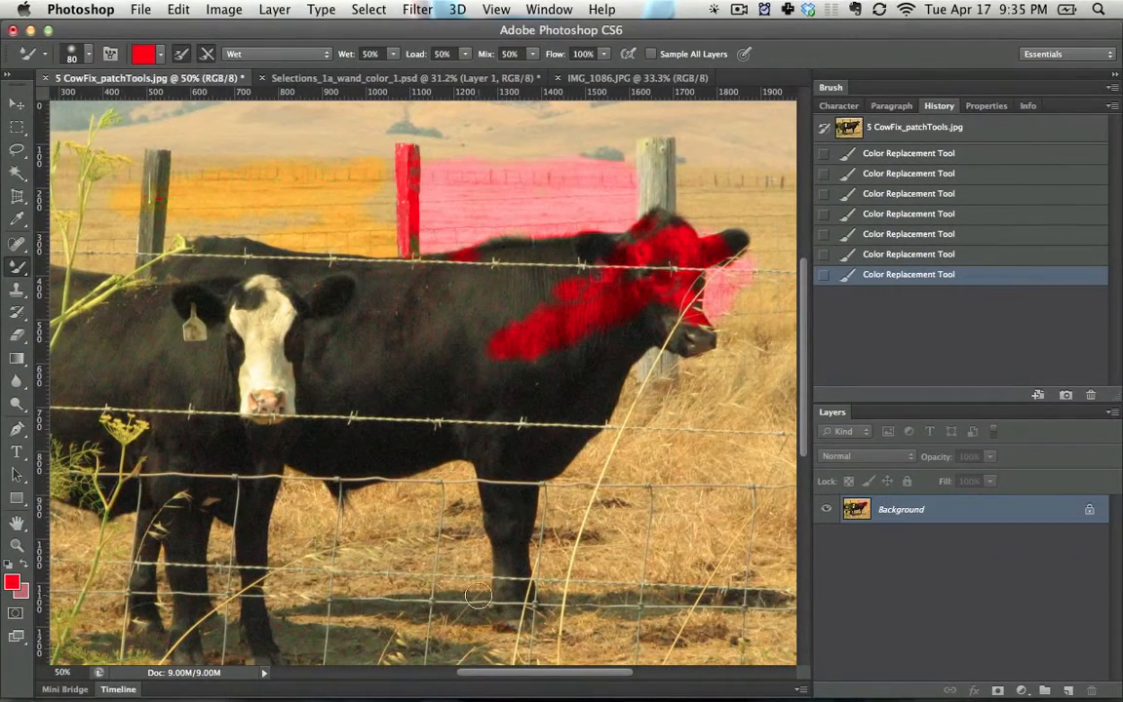
left_click_drag(479, 596, 394, 394)
mouse_move(483, 583)
left_mouse_down()
mouse_move(452, 420)
mouse_move(438, 406)
mouse_move(476, 480)
mouse_move(405, 392)
left_mouse_up()
mouse_move(482, 570)
left_mouse_down()
mouse_move(421, 400)
mouse_move(402, 391)
left_mouse_up()
mouse_move(476, 487)
left_mouse_down()
mouse_move(363, 419)
mouse_move(283, 430)
left_mouse_up()
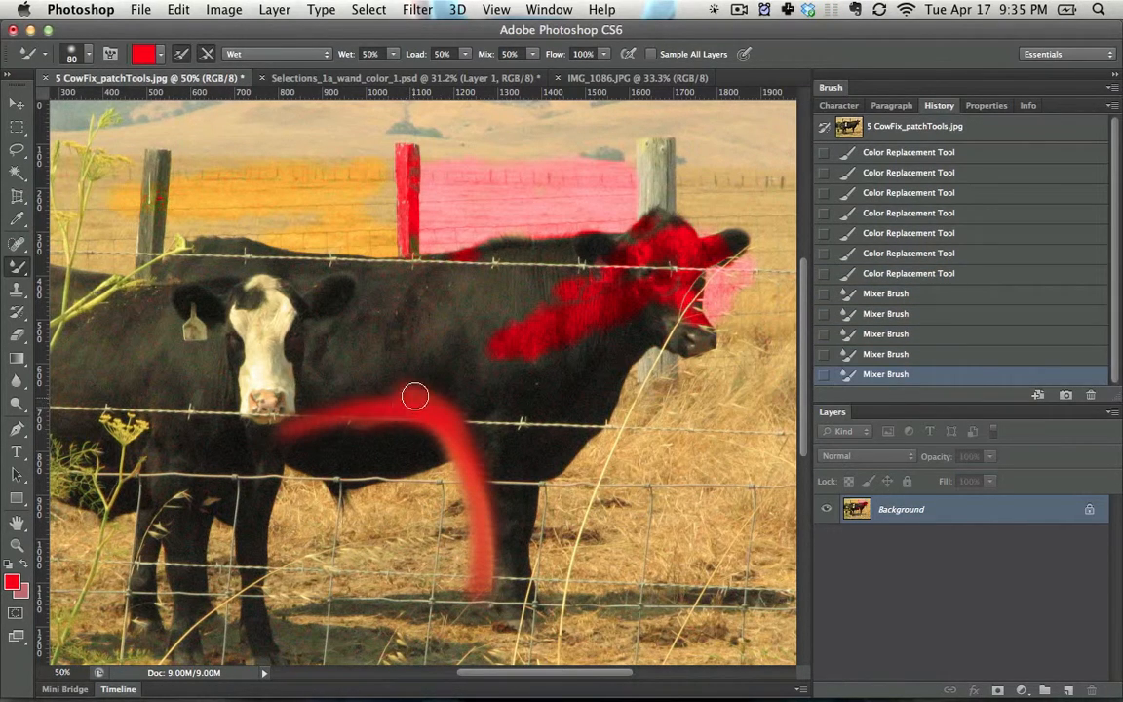
Step: Spread further wet red mixer strokes over the rear cow's side and across the front cow's forehead
mouse_move(428, 402)
left_mouse_down()
mouse_move(284, 342)
mouse_move(496, 334)
left_mouse_up()
mouse_move(451, 428)
left_mouse_down()
mouse_move(520, 408)
mouse_move(555, 462)
mouse_move(524, 476)
mouse_move(266, 462)
left_mouse_up()
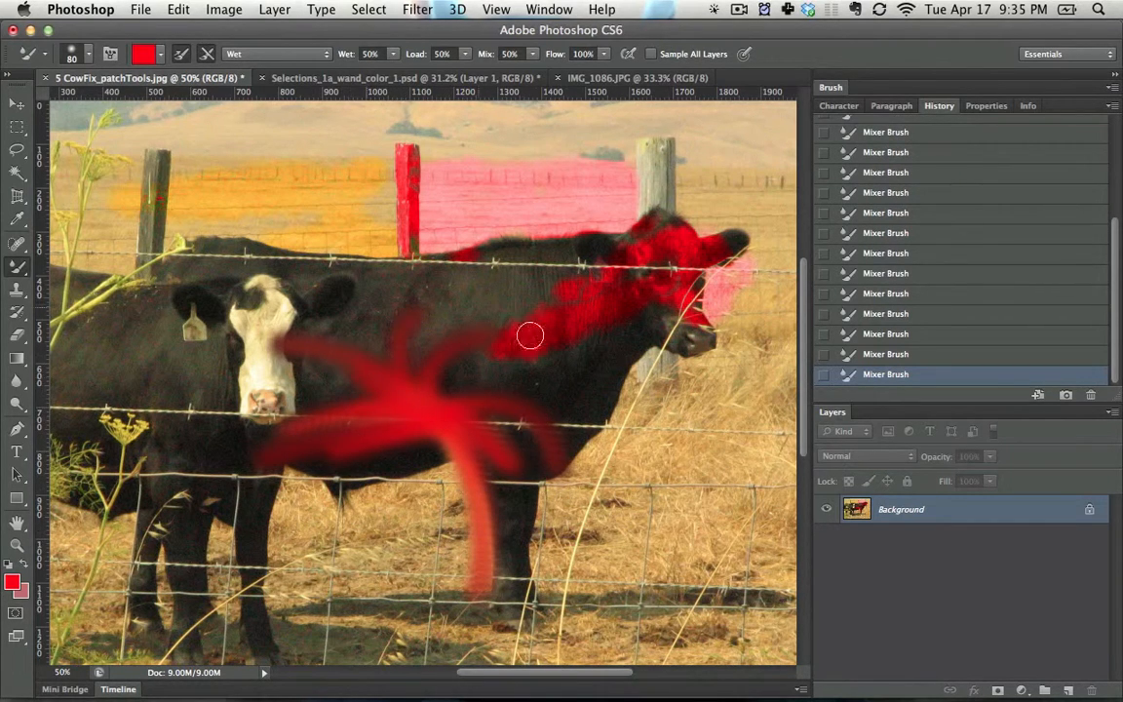
left_click_drag(485, 308, 180, 326)
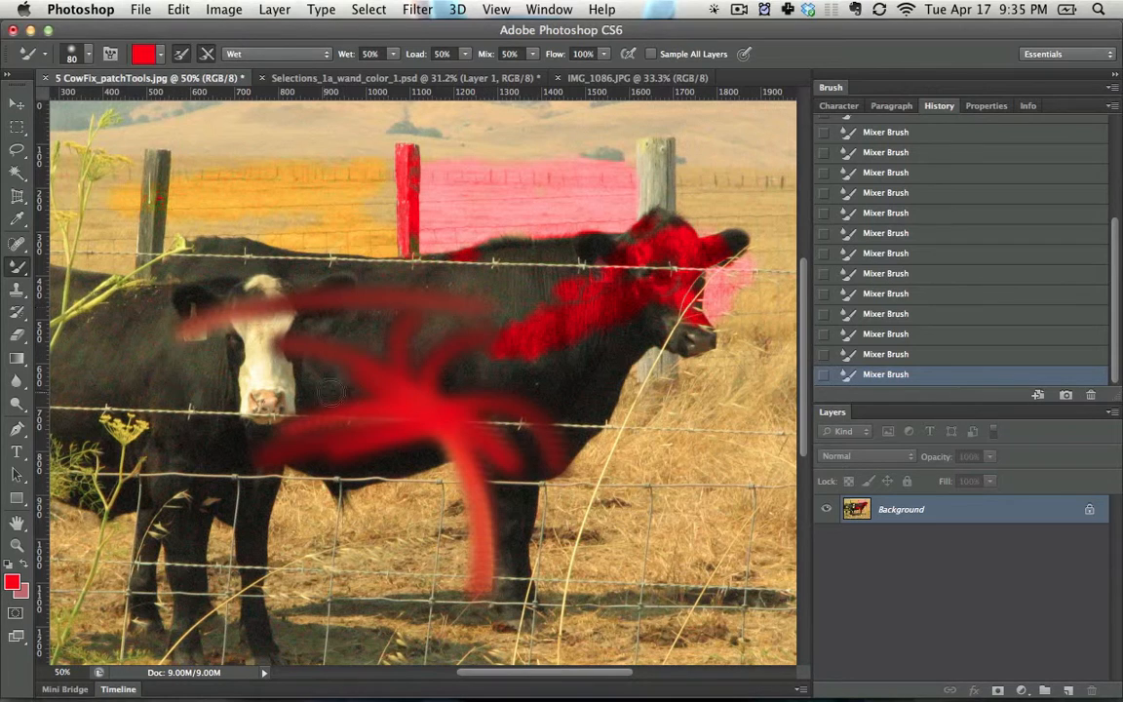
Step: Set the foreground colour to blue 005aff and paint mixer strokes through the red paint on the rear cow's side and belly
left_click(11, 583)
left_click(717, 419)
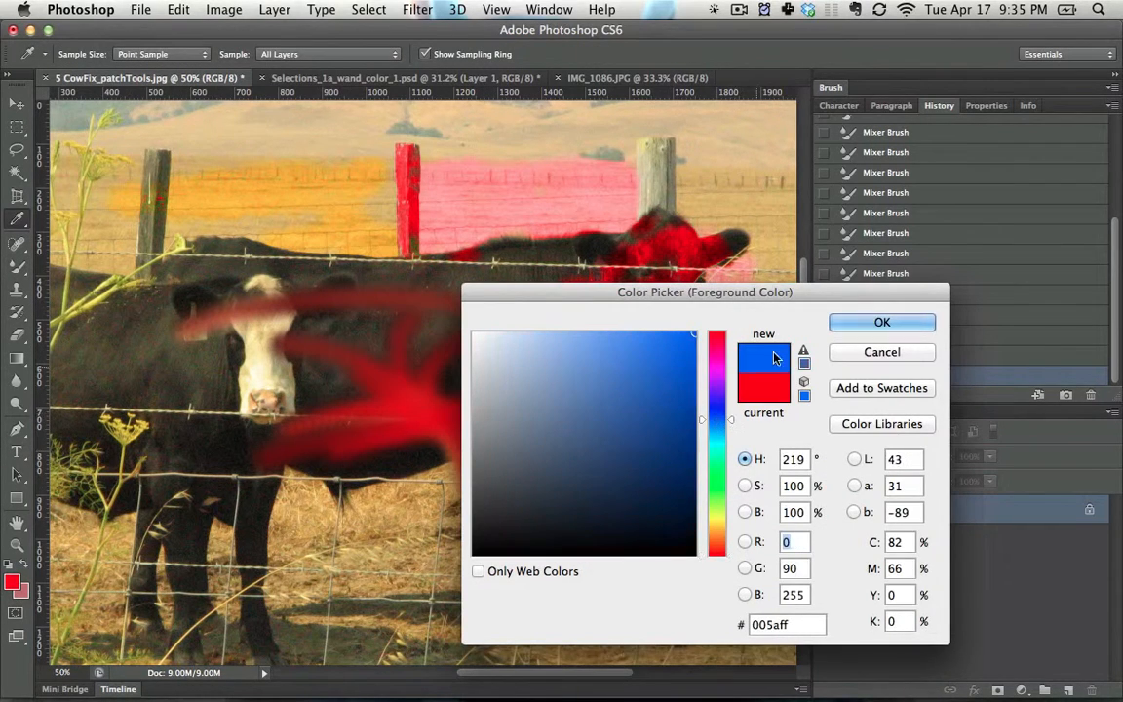
left_click(848, 323)
mouse_move(399, 388)
left_mouse_down()
mouse_move(458, 384)
mouse_move(378, 331)
mouse_move(430, 363)
mouse_move(414, 337)
mouse_move(308, 322)
left_mouse_up()
mouse_move(299, 465)
left_mouse_down()
mouse_move(388, 412)
mouse_move(338, 433)
mouse_move(326, 464)
mouse_move(494, 471)
left_mouse_up()
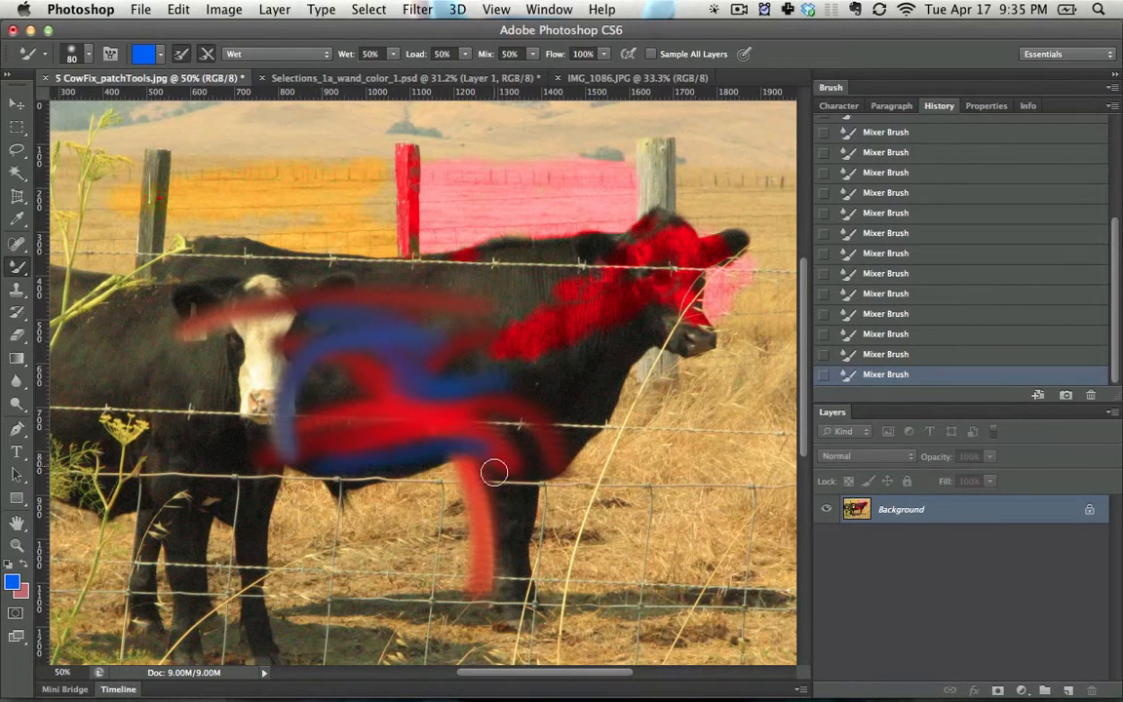
Step: Choose the 90 px textured brush tip and paint blue mixer strokes over the rear cow's side and the front cow's muzzle
right_click(446, 432)
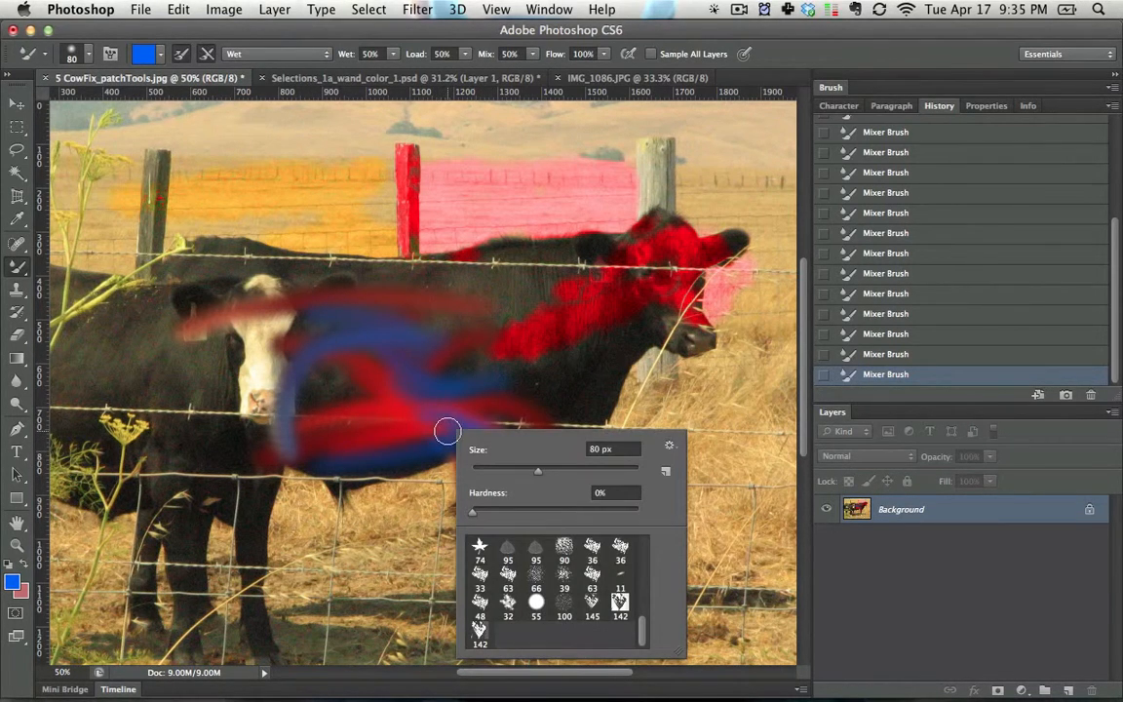
left_click(571, 556)
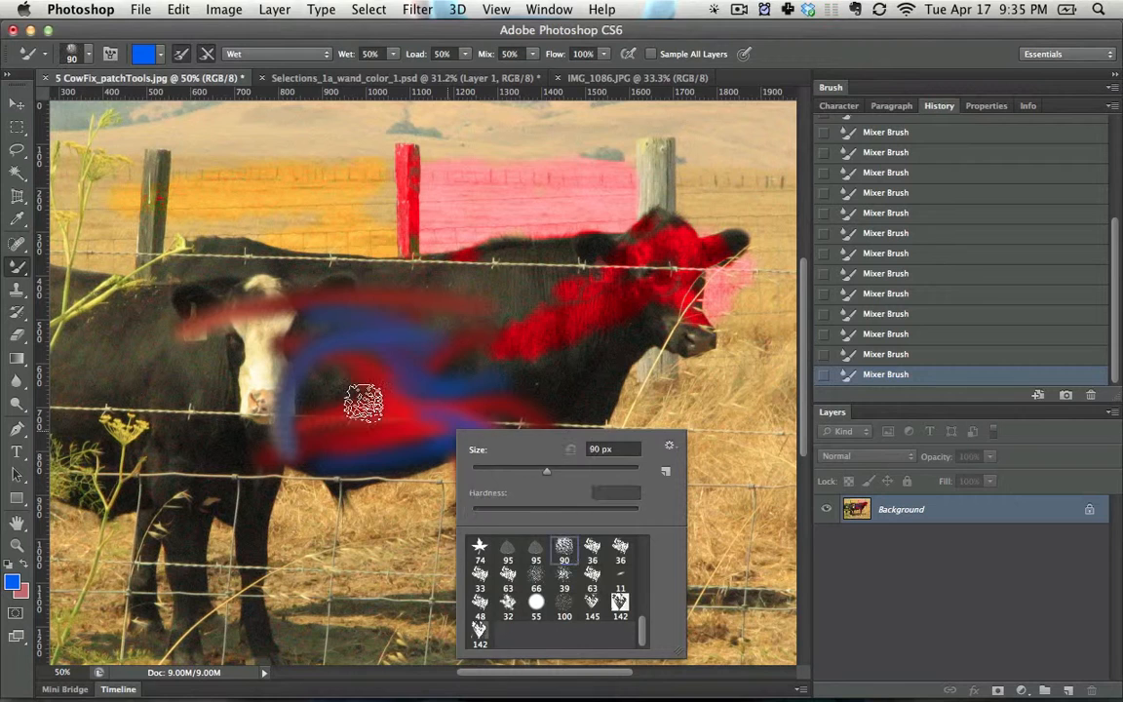
mouse_move(364, 402)
left_mouse_down()
mouse_move(338, 439)
mouse_move(306, 406)
mouse_move(445, 440)
mouse_move(371, 389)
mouse_move(293, 491)
mouse_move(513, 471)
left_mouse_up()
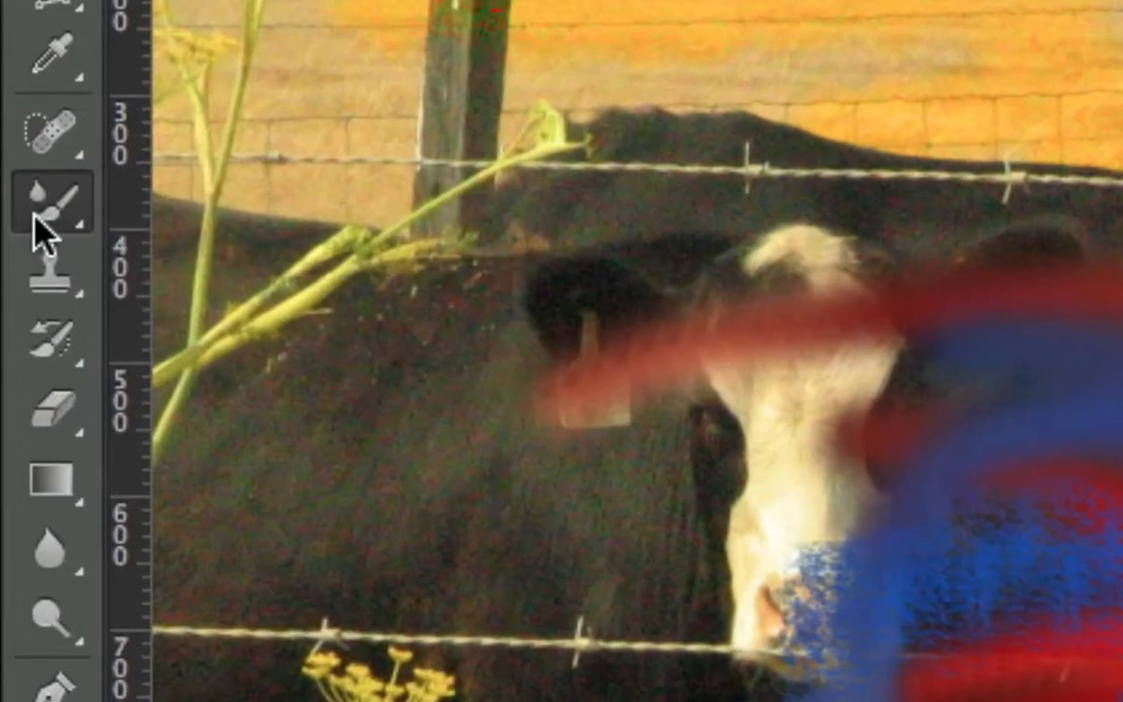
Step: Switch from the Mixer Brush Tool to the regular Brush Tool
left_click(16, 269)
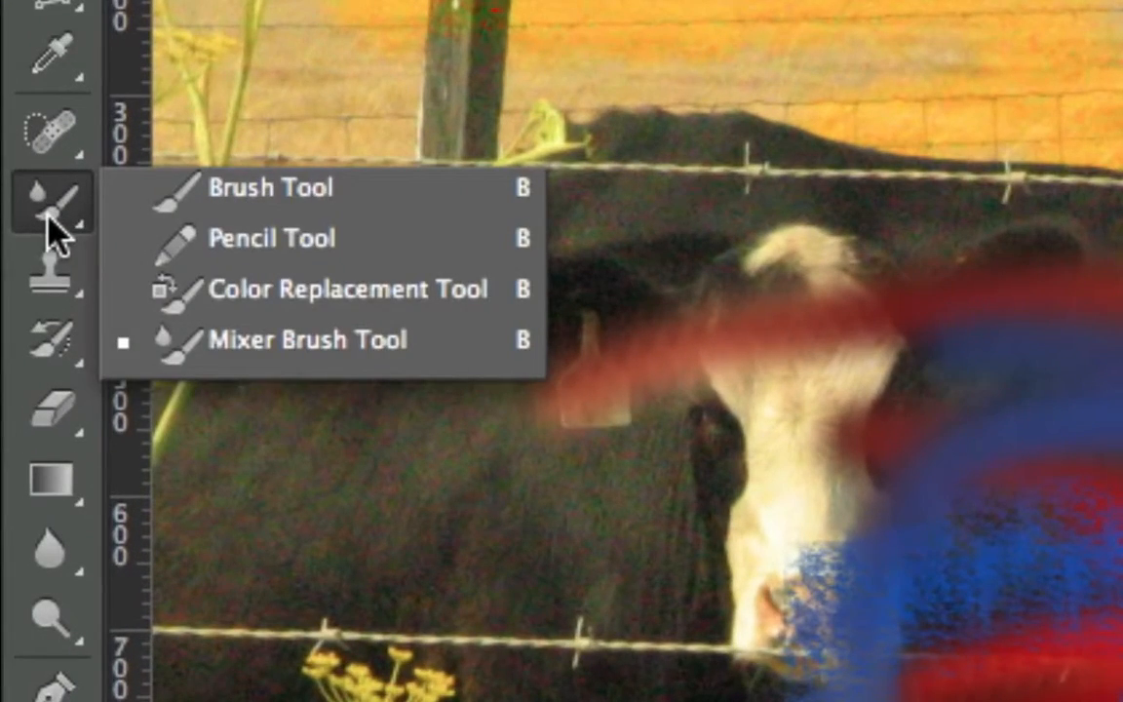
left_click(228, 207)
left_click(39, 211)
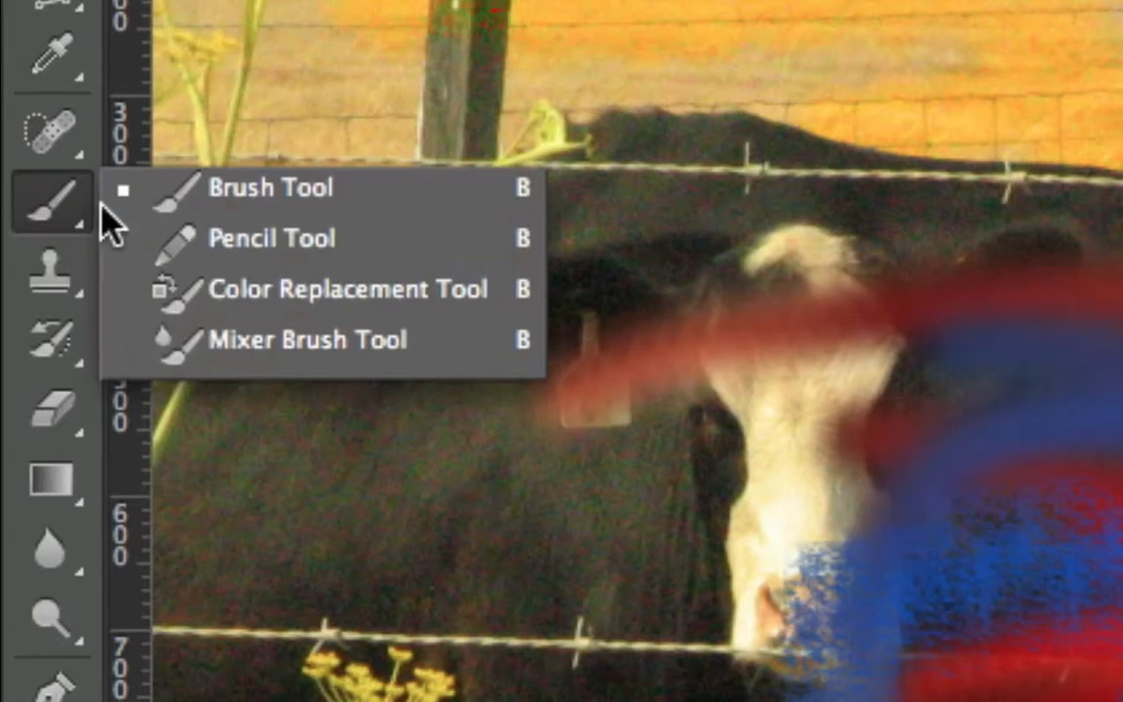
left_click(83, 225)
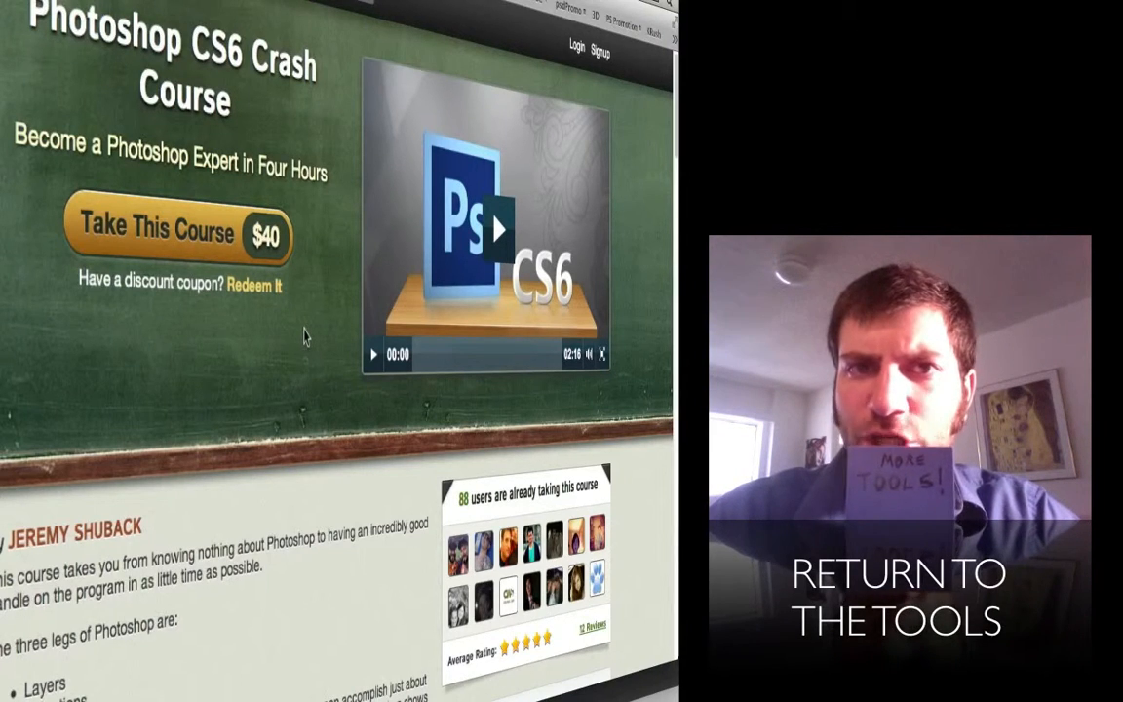
scroll(305, 337, "down", 3)
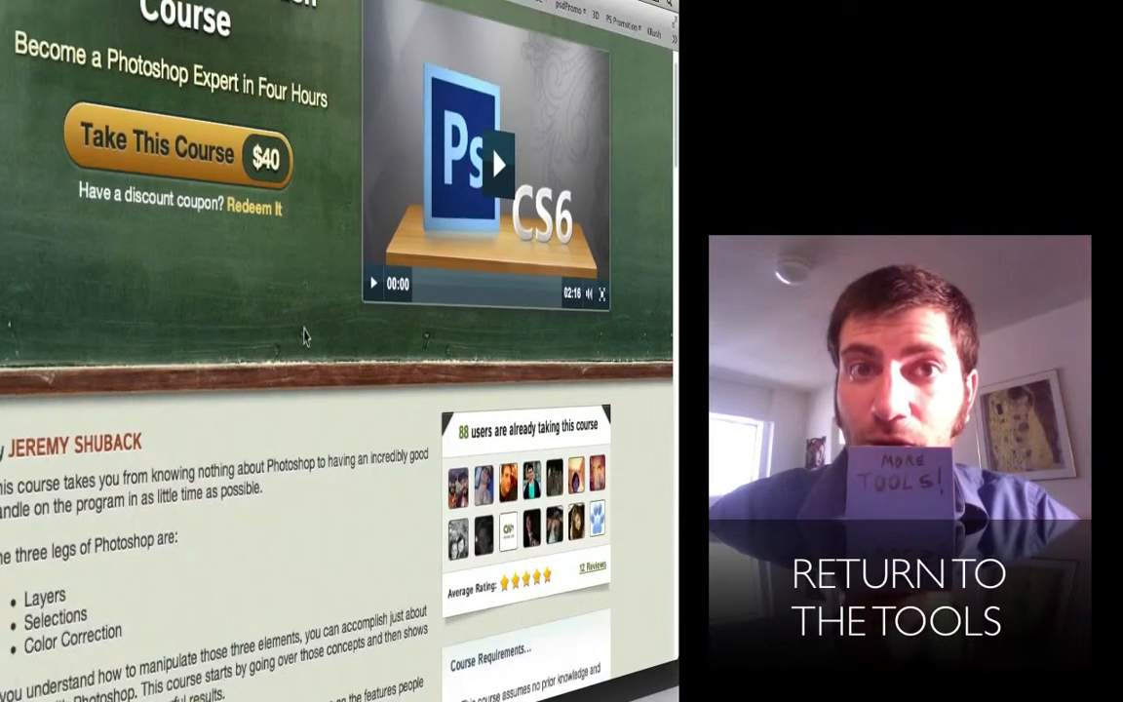
scroll(304, 336, "down", 10)
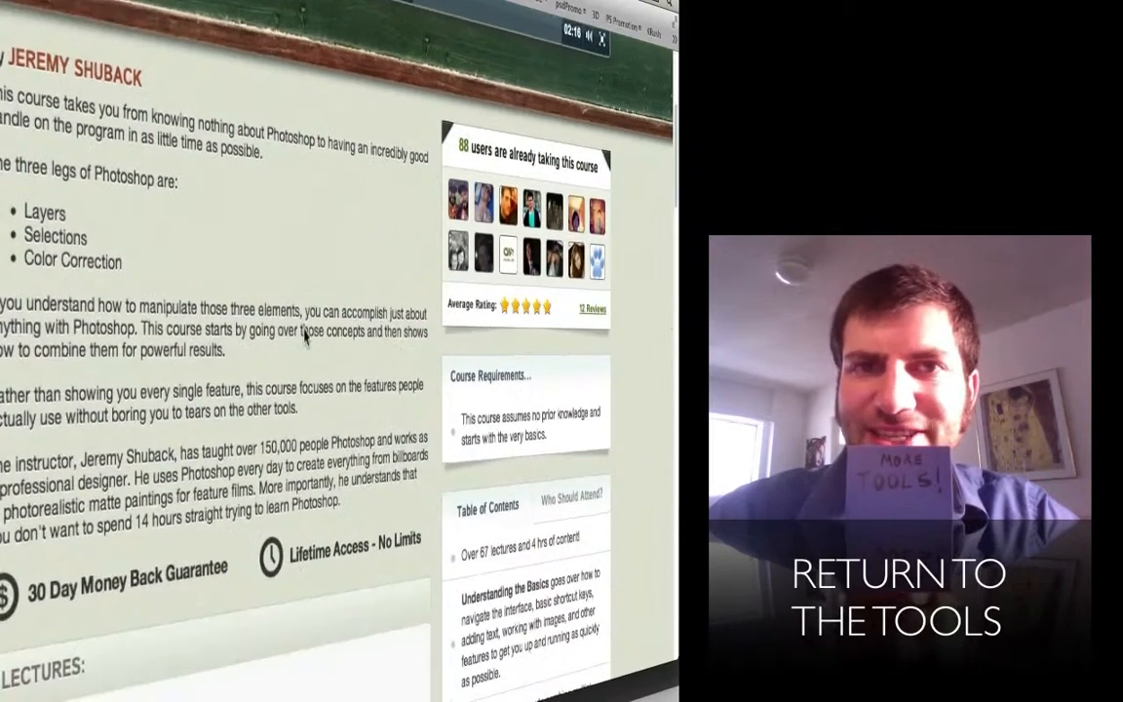
scroll(305, 336, "down", 3)
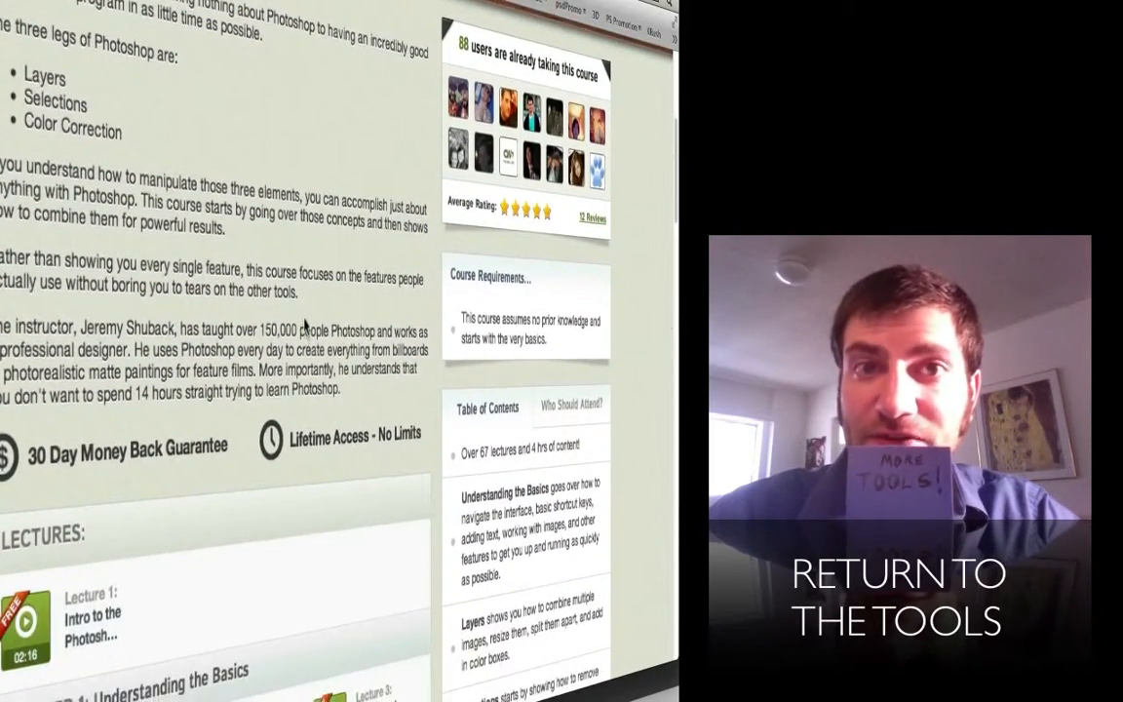